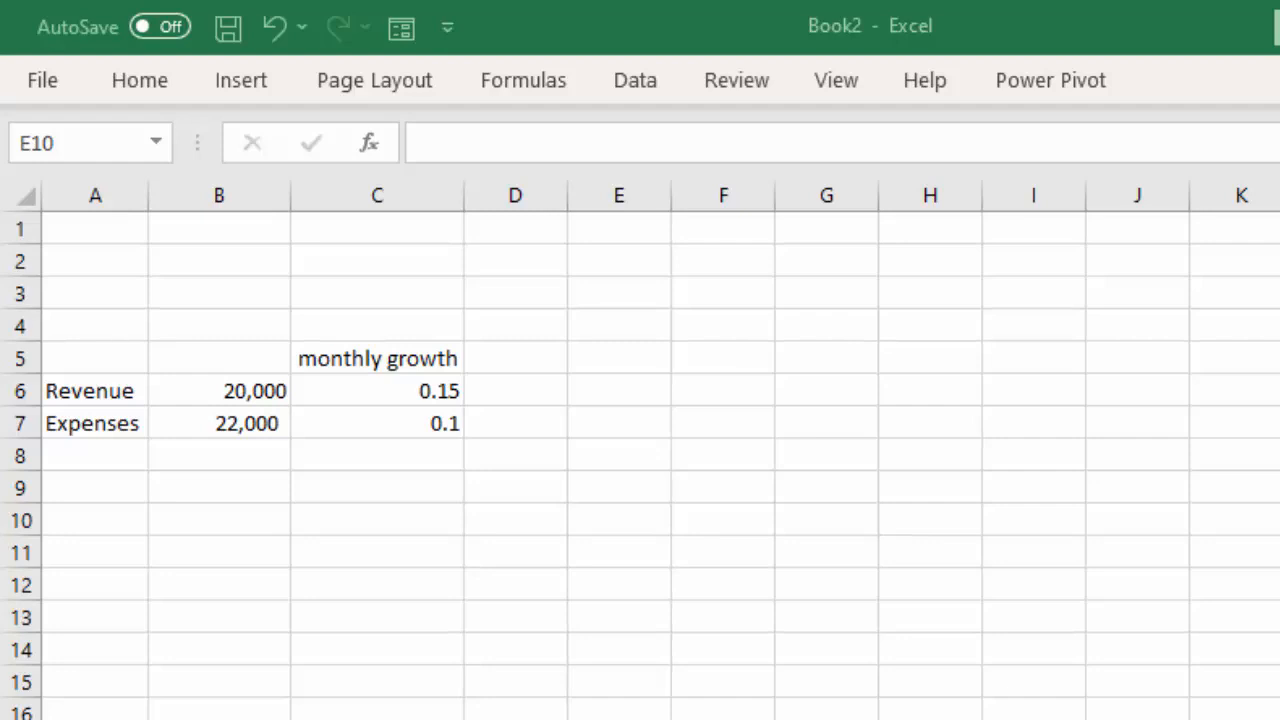
click(257, 393)
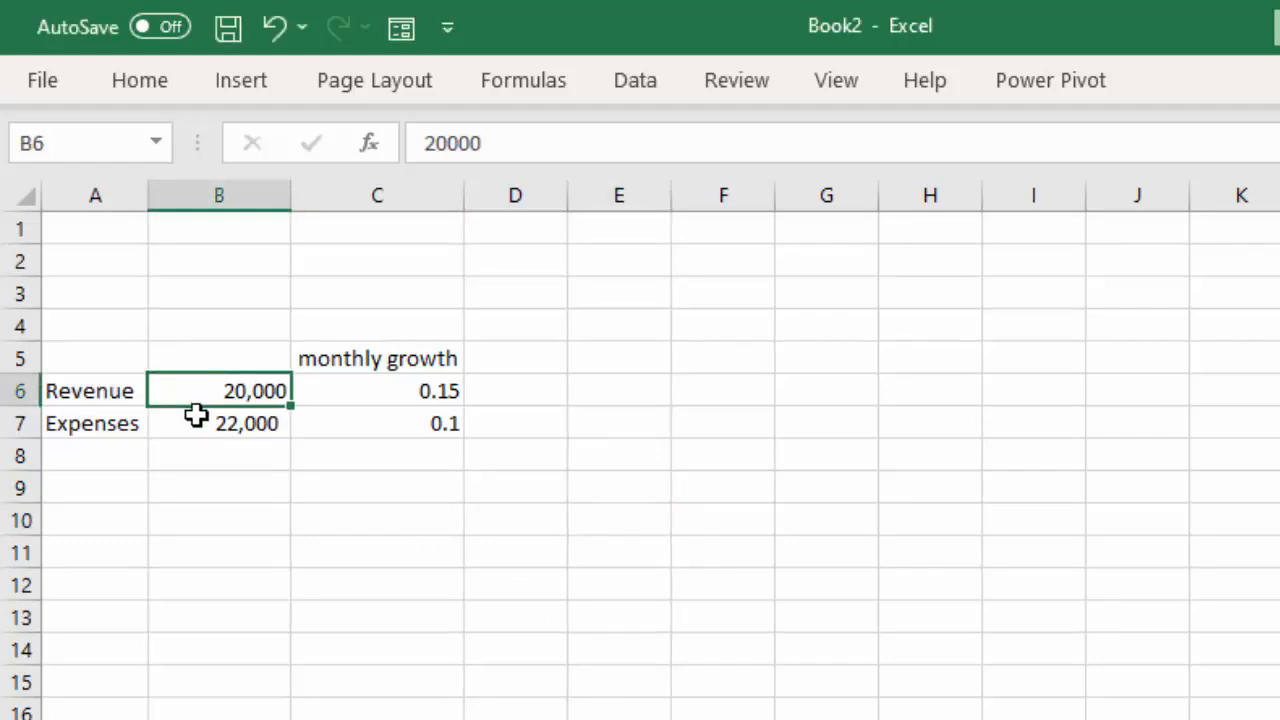
click(260, 427)
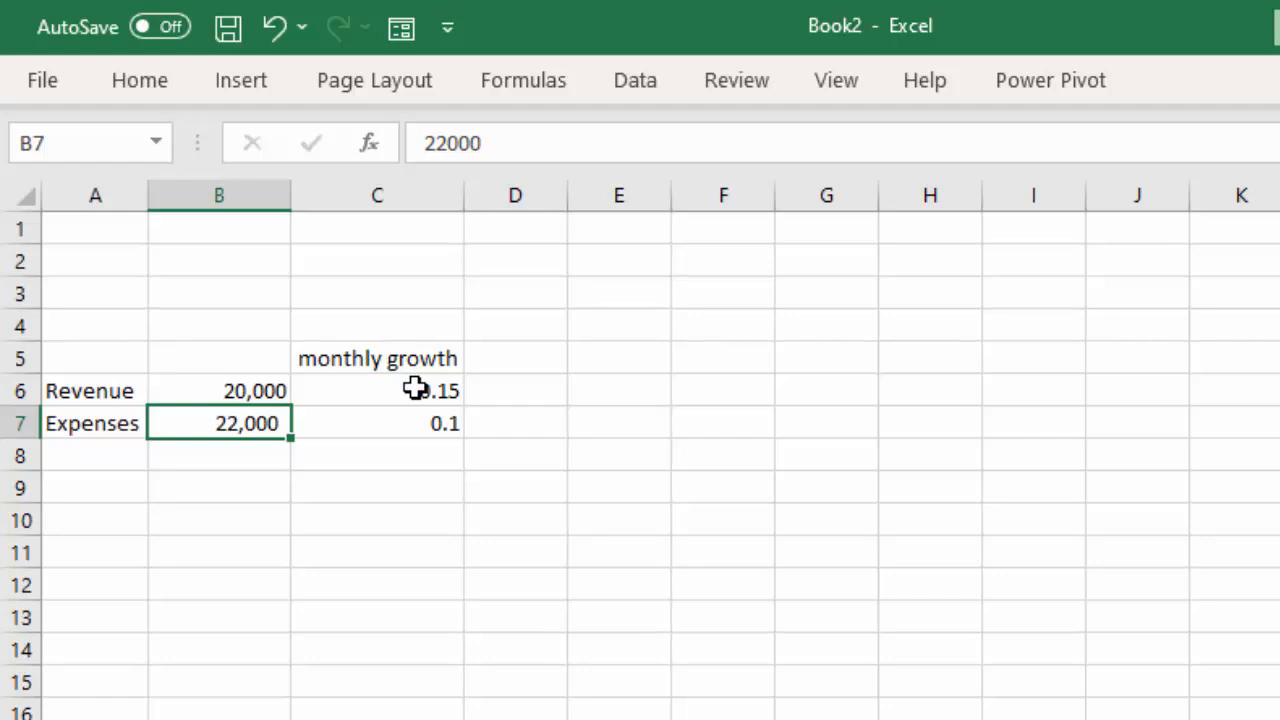
click(403, 432)
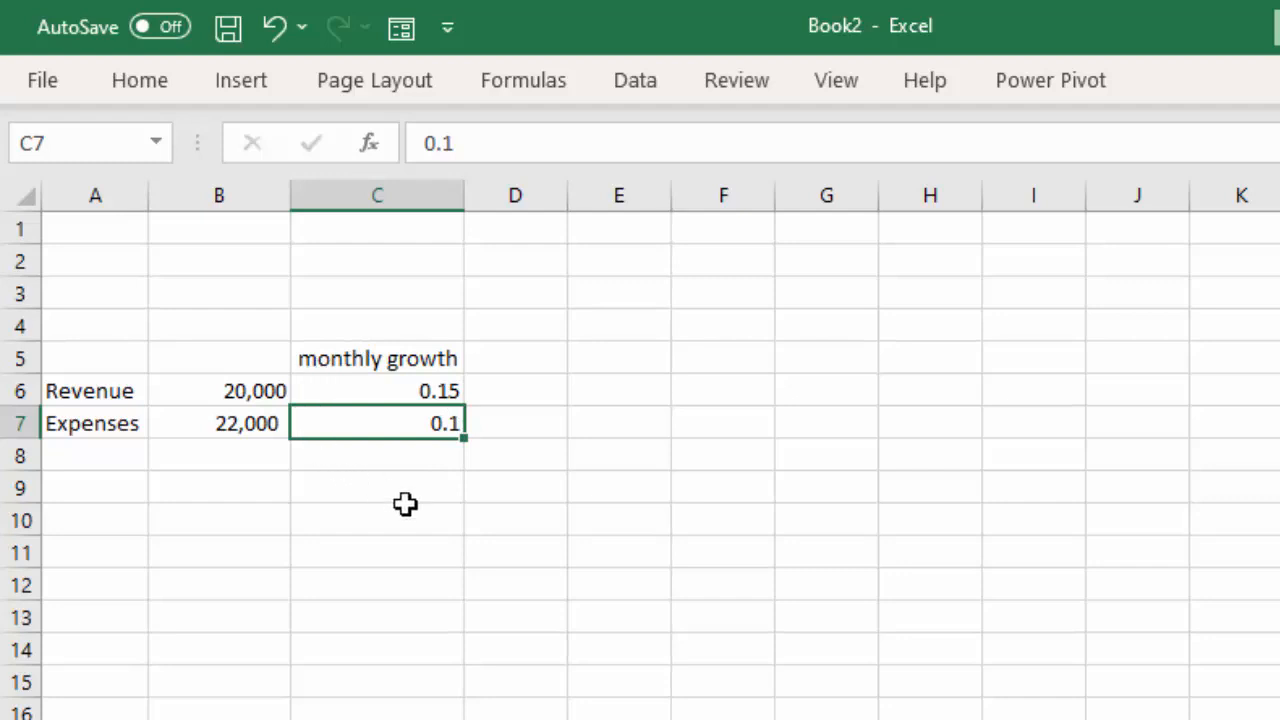
click(793, 519)
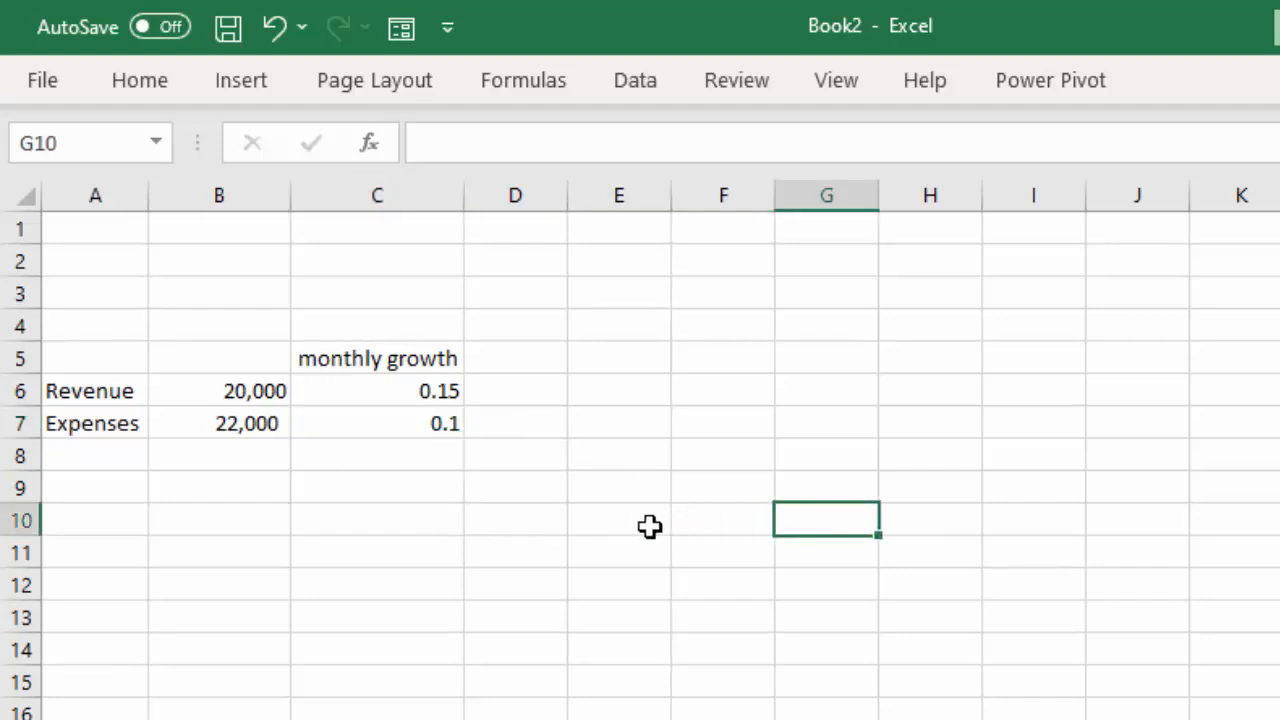
Step: Enter 0 in D10 and 1 in E10, and extend the series through month 12 in P10
click(529, 510)
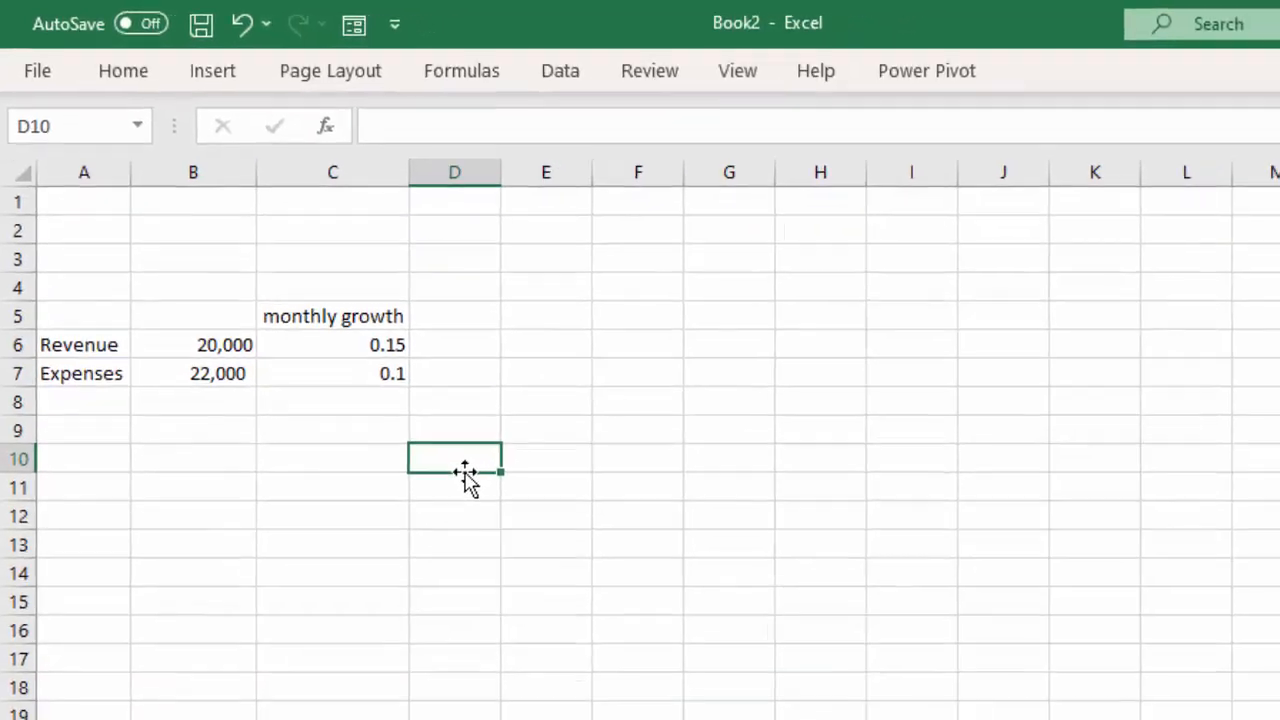
text(0)
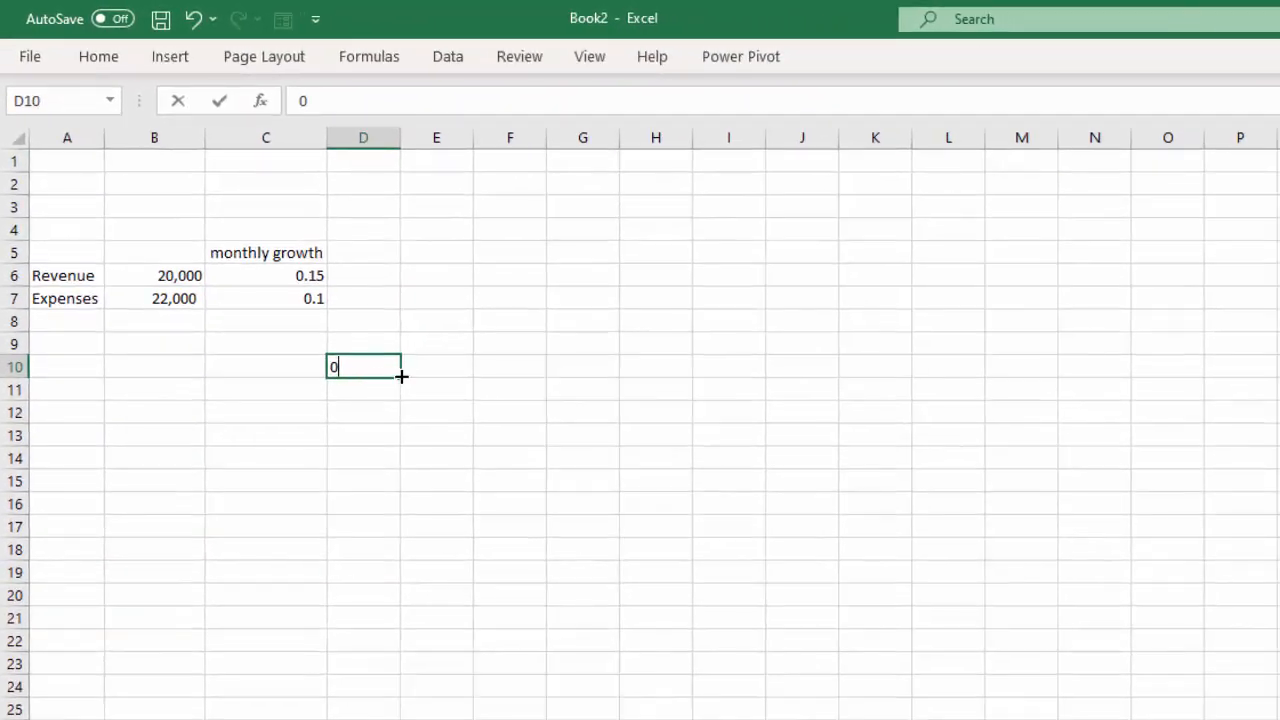
click(533, 462)
text(1)
click(443, 386)
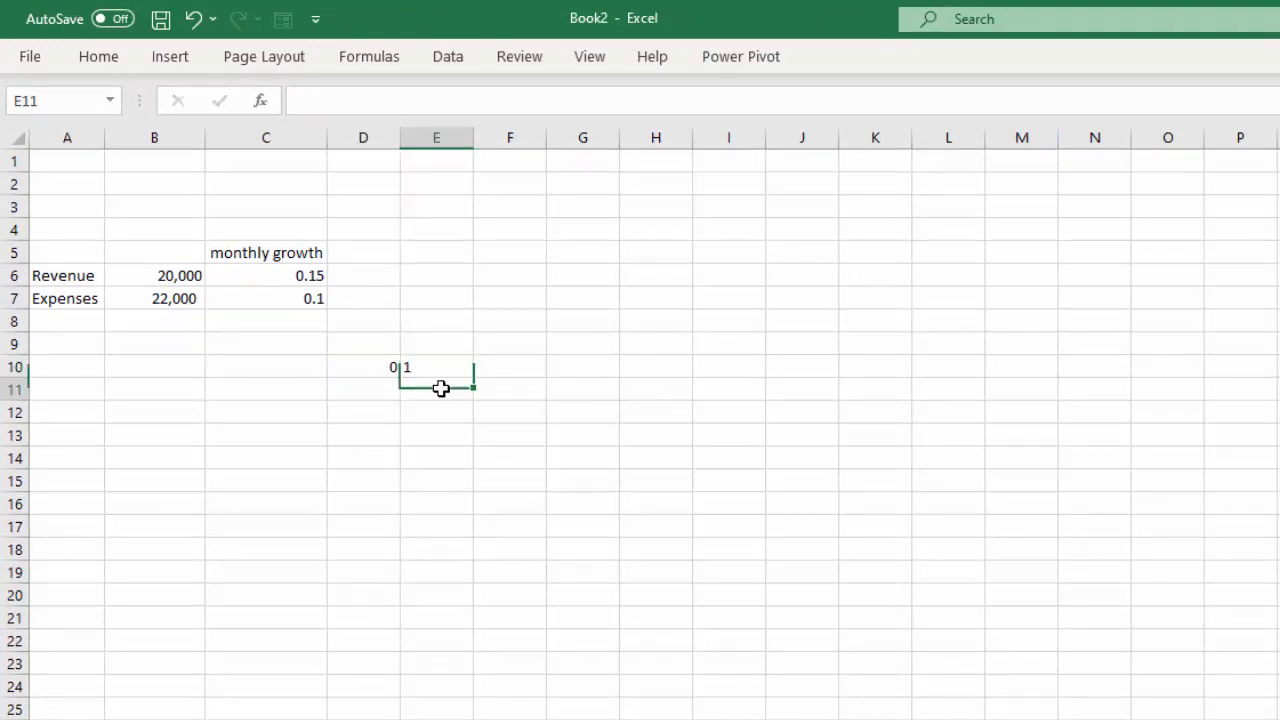
click(389, 368)
drag(466, 370, 391, 371)
drag(475, 380, 1270, 375)
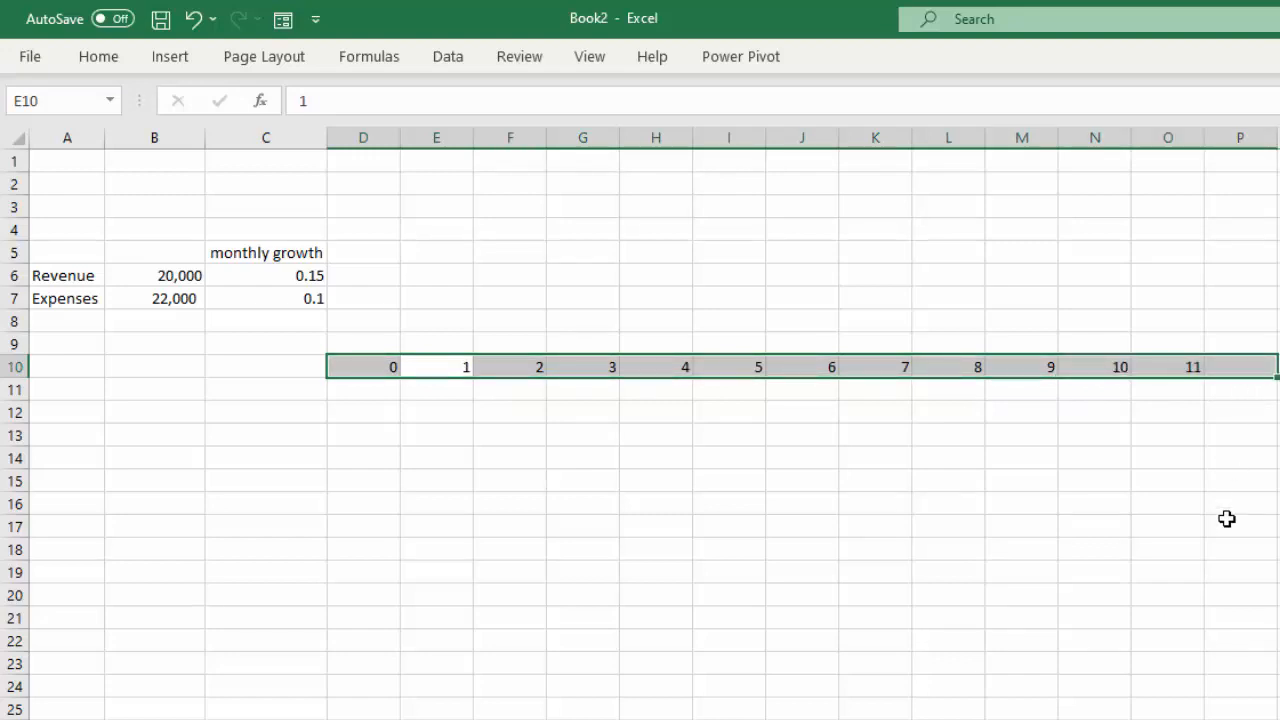
click(1229, 520)
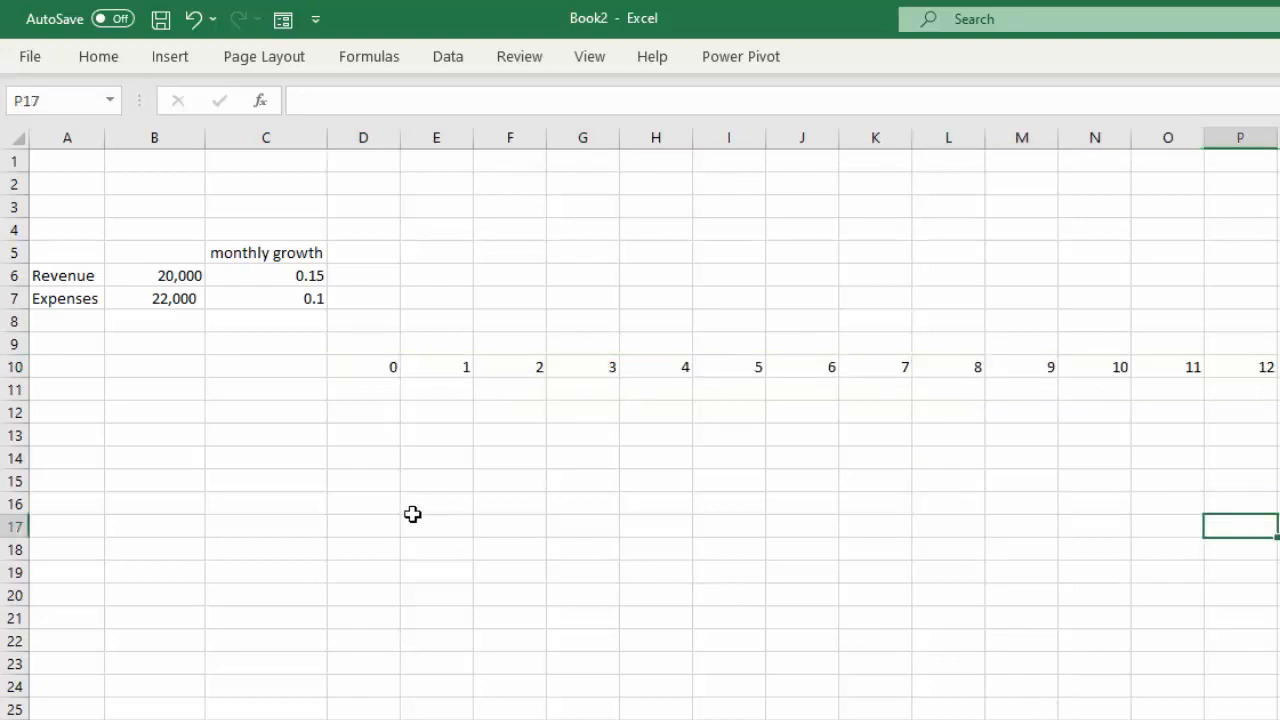
Step: Label the projection rows "month" in C10 and "revenue" in C11
click(303, 367)
text(mi)
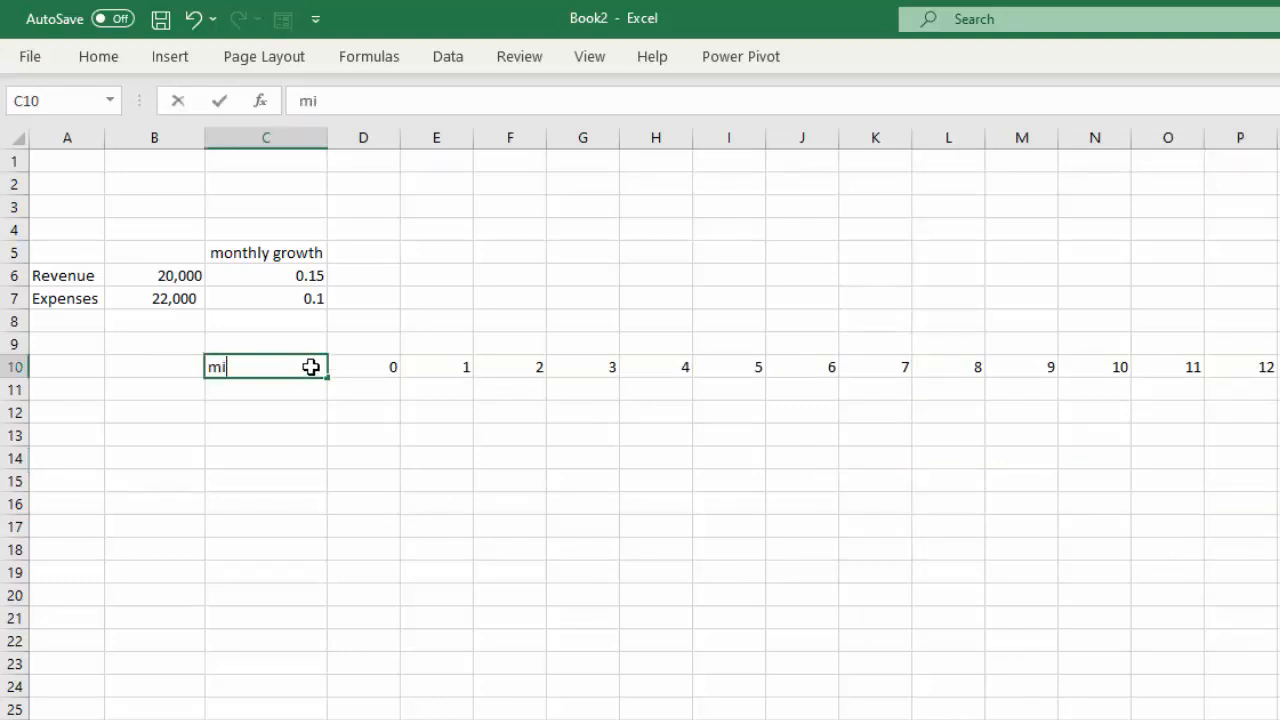
text(nth)
click(388, 487)
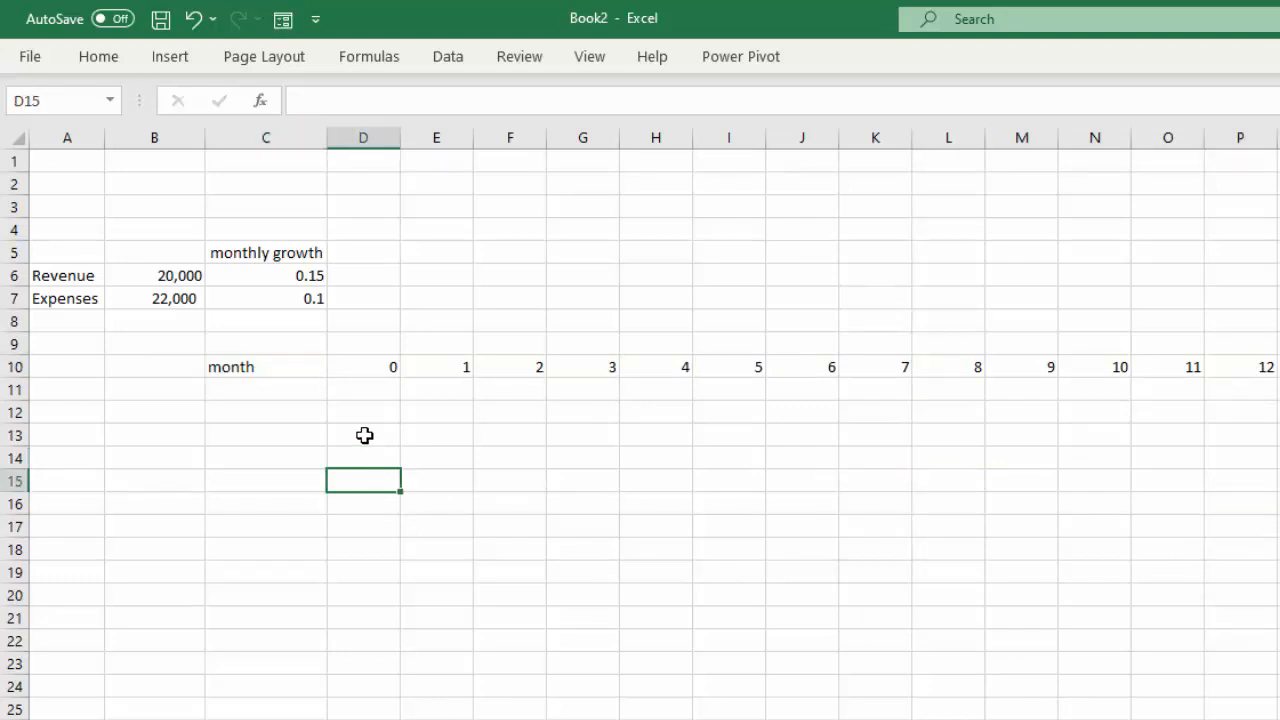
click(305, 394)
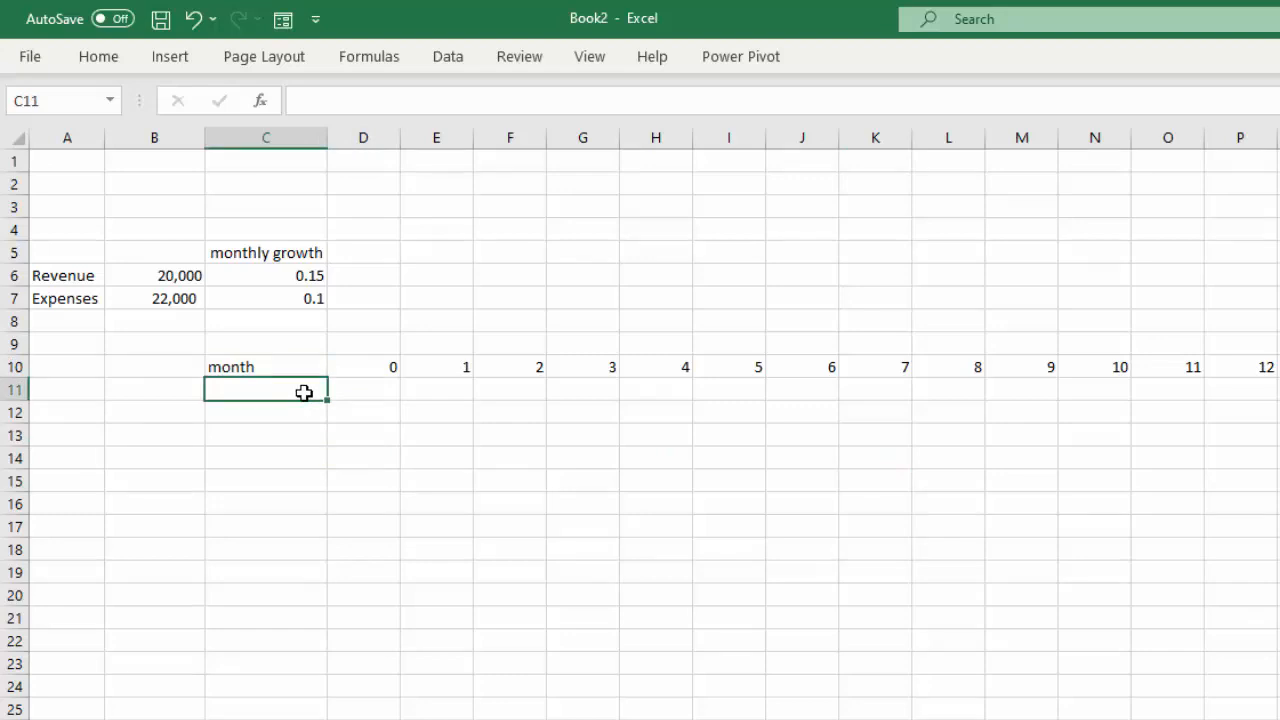
text(revenue)
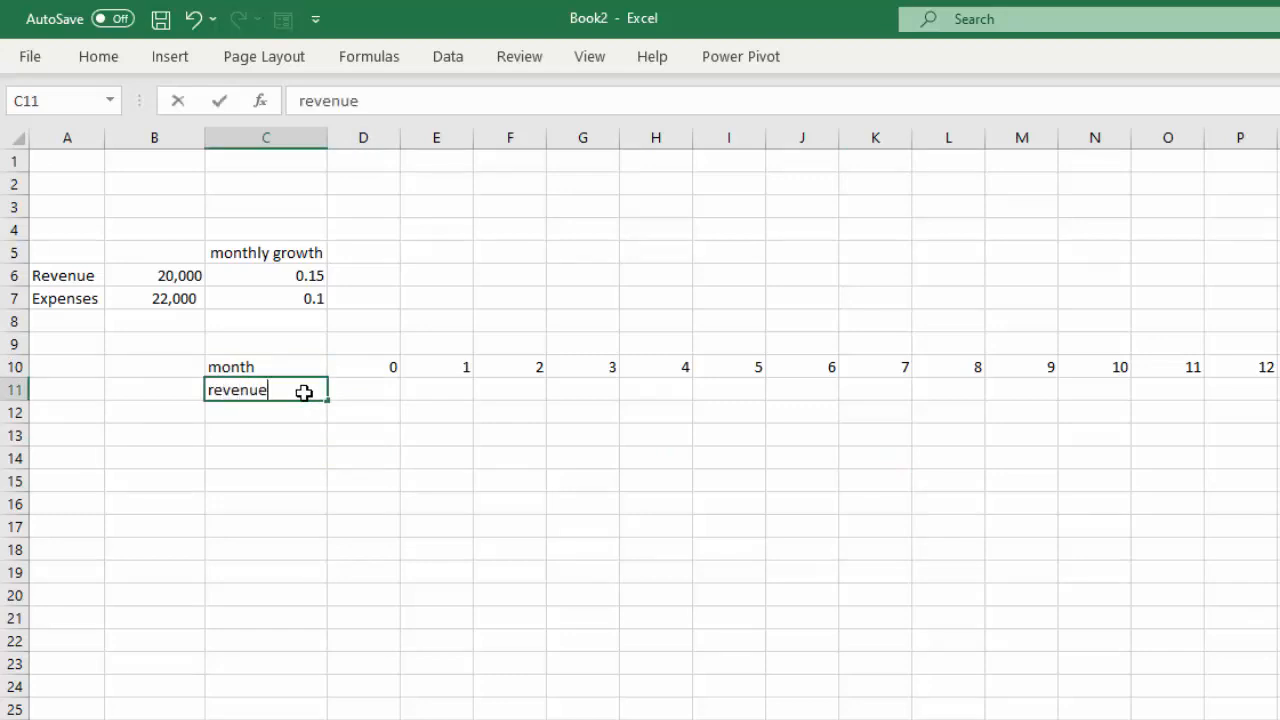
click(392, 457)
Step: Link the month 0 revenue in D11 to the starting revenue in B6
click(388, 390)
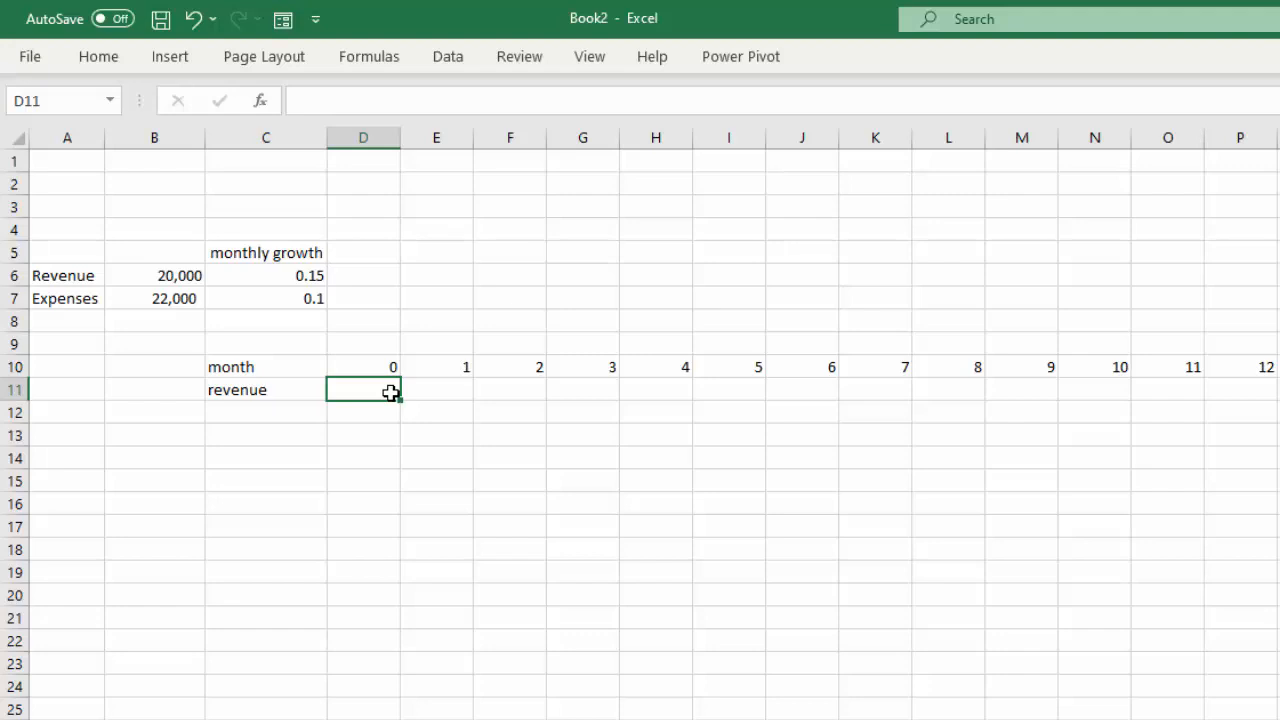
text(=)
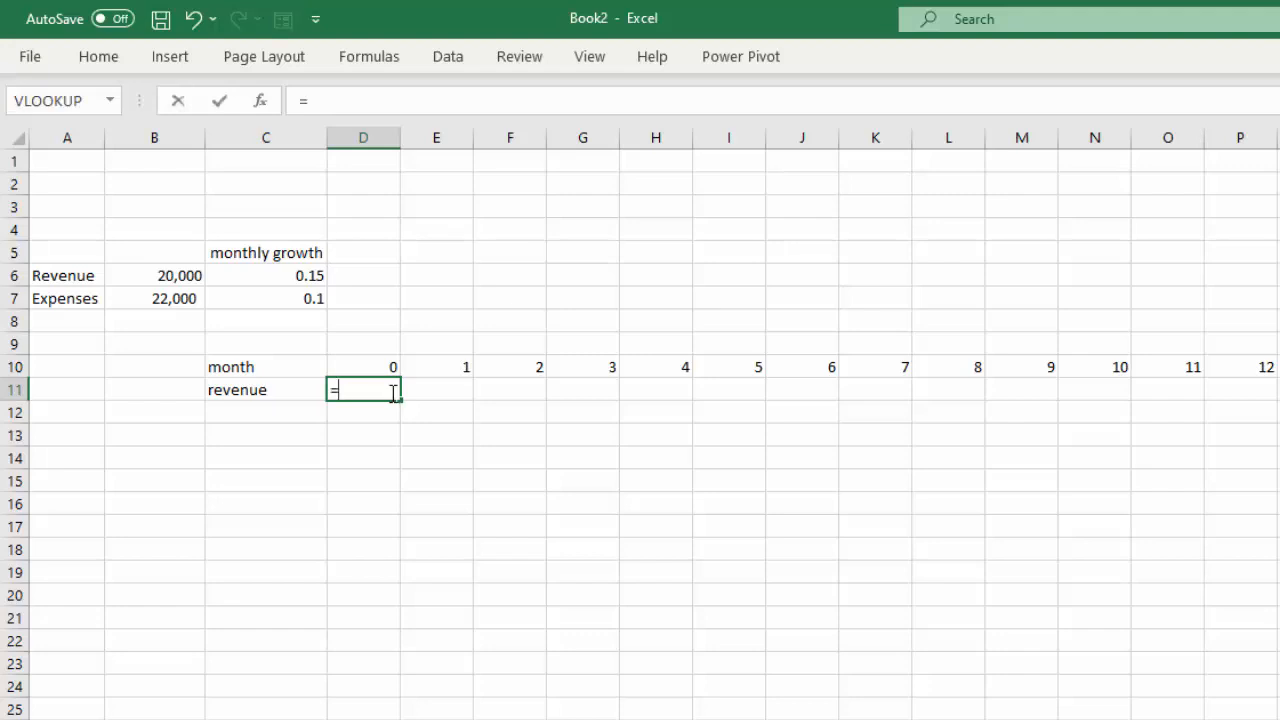
click(178, 278)
key(Return)
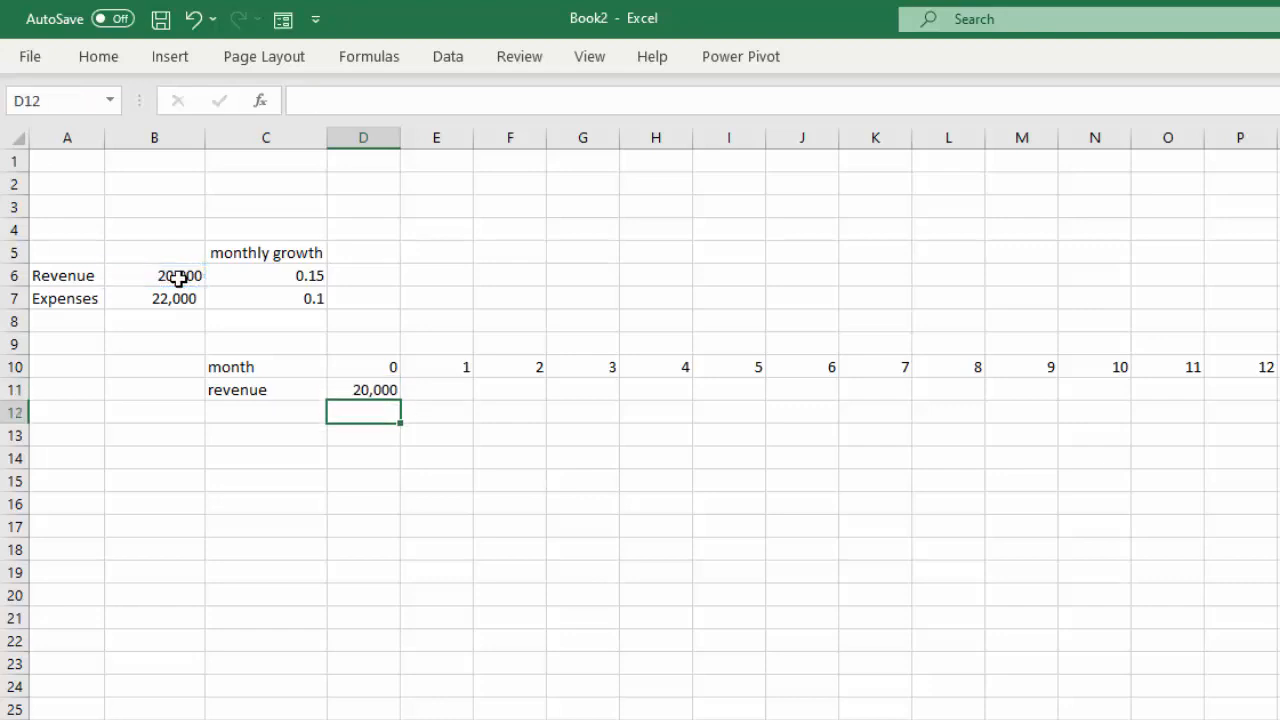
Step: Enter the month 1 revenue formula =D11*1+C6 in E11, using the revenue growth rate
click(418, 390)
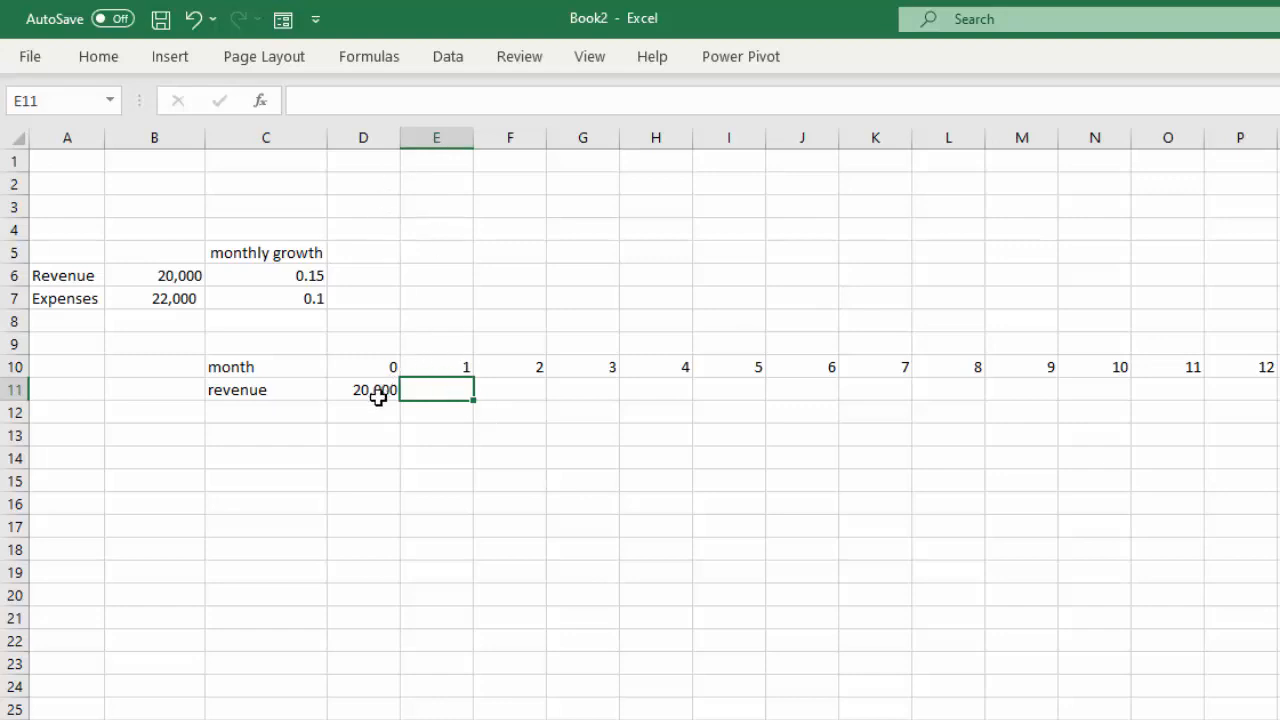
text(=)
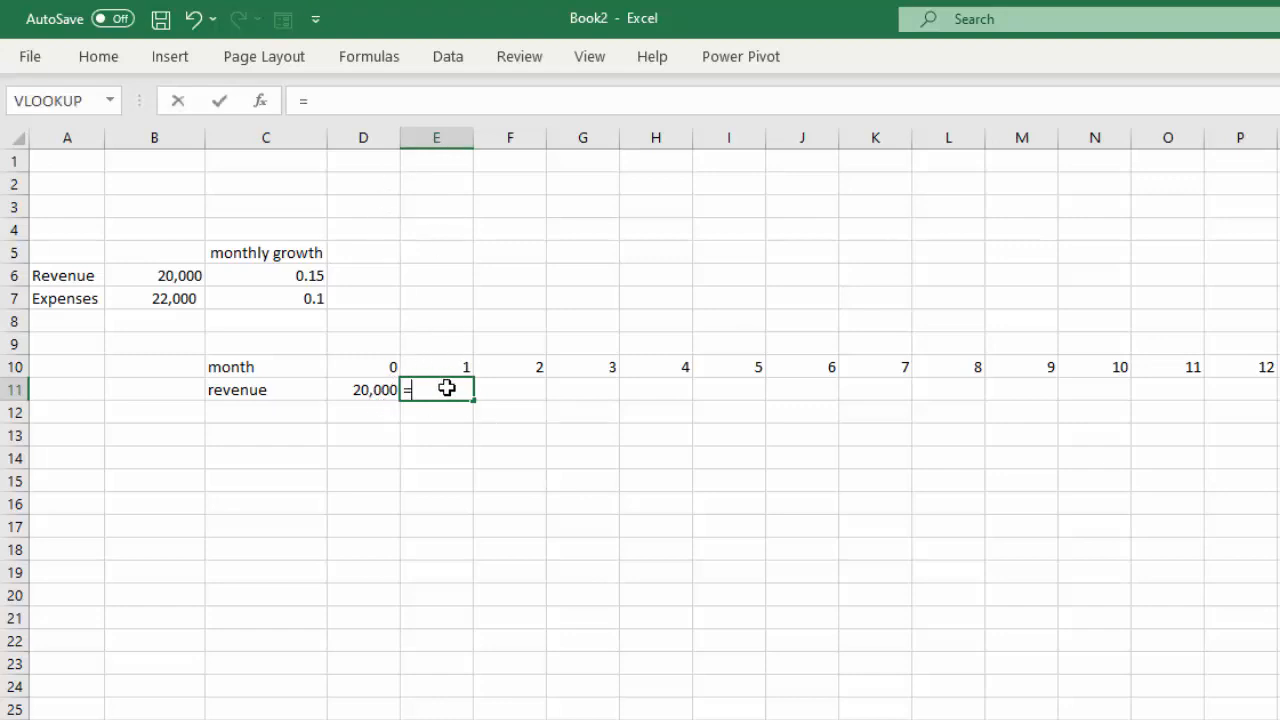
click(375, 389)
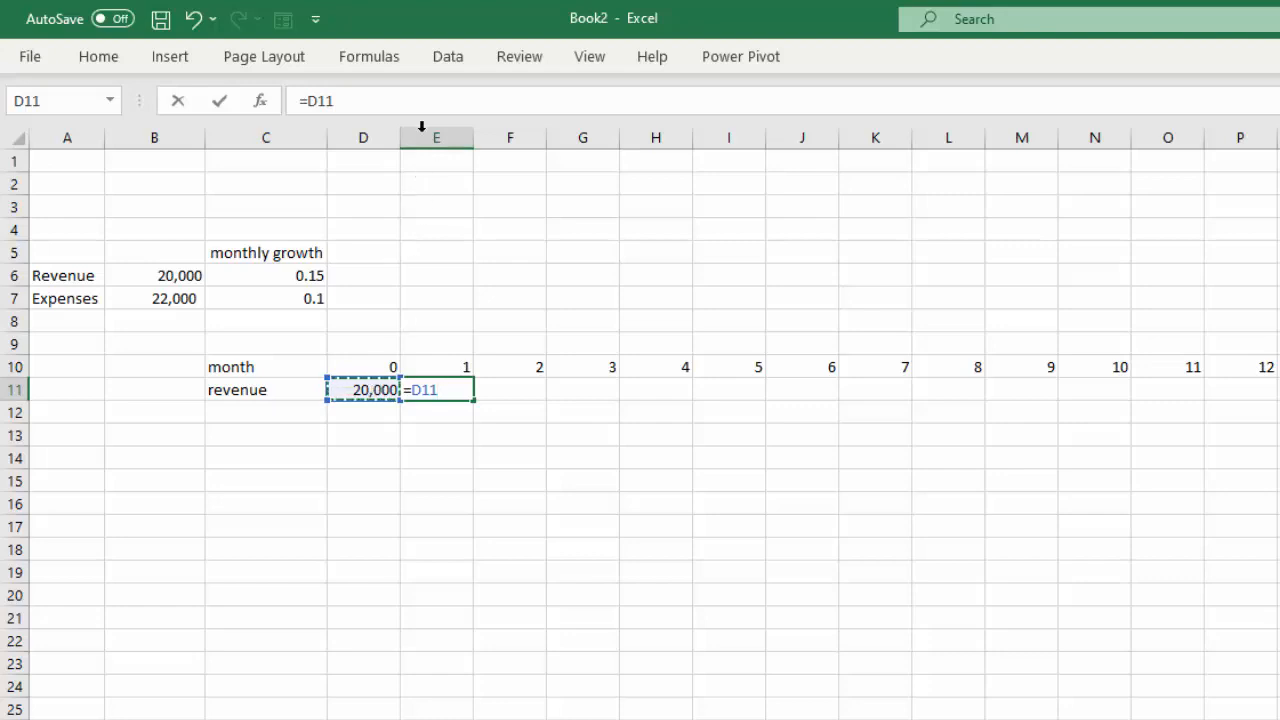
click(410, 91)
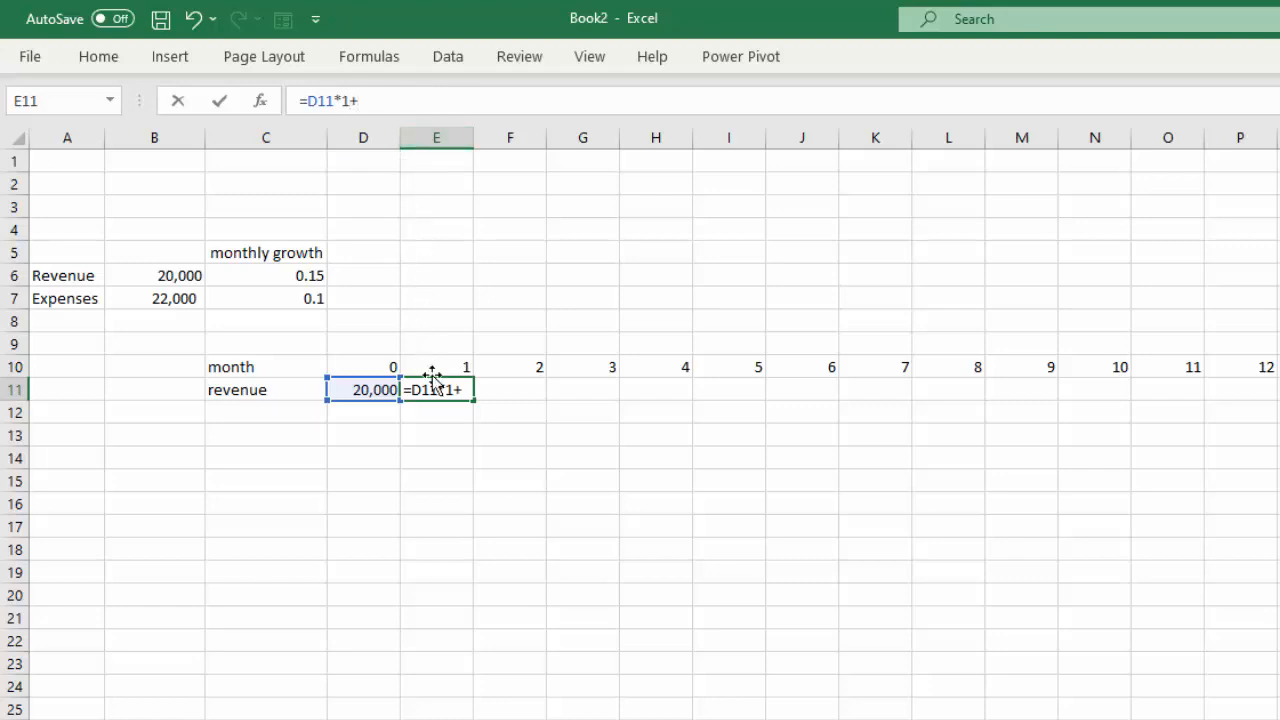
click(304, 275)
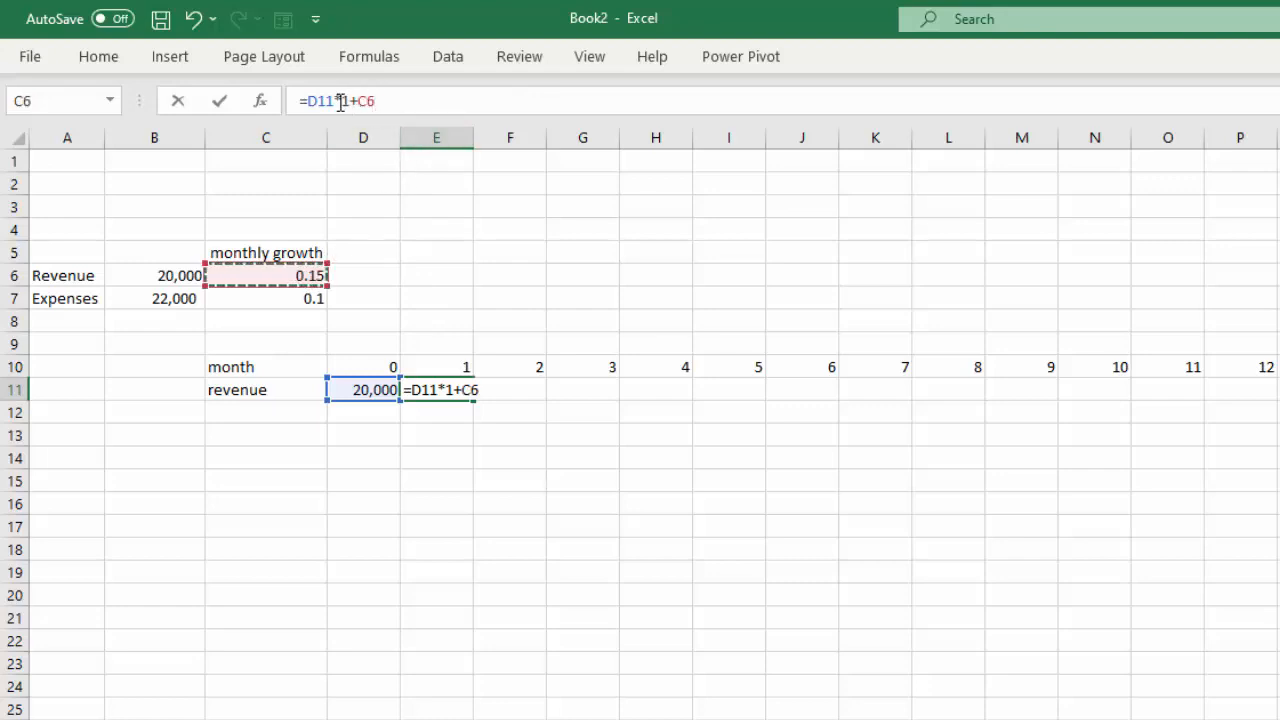
Step: Complete the E11 formula as =D11*(1+$C$6), with the growth term in parentheses and an absolute reference to C6
drag(341, 101, 390, 100)
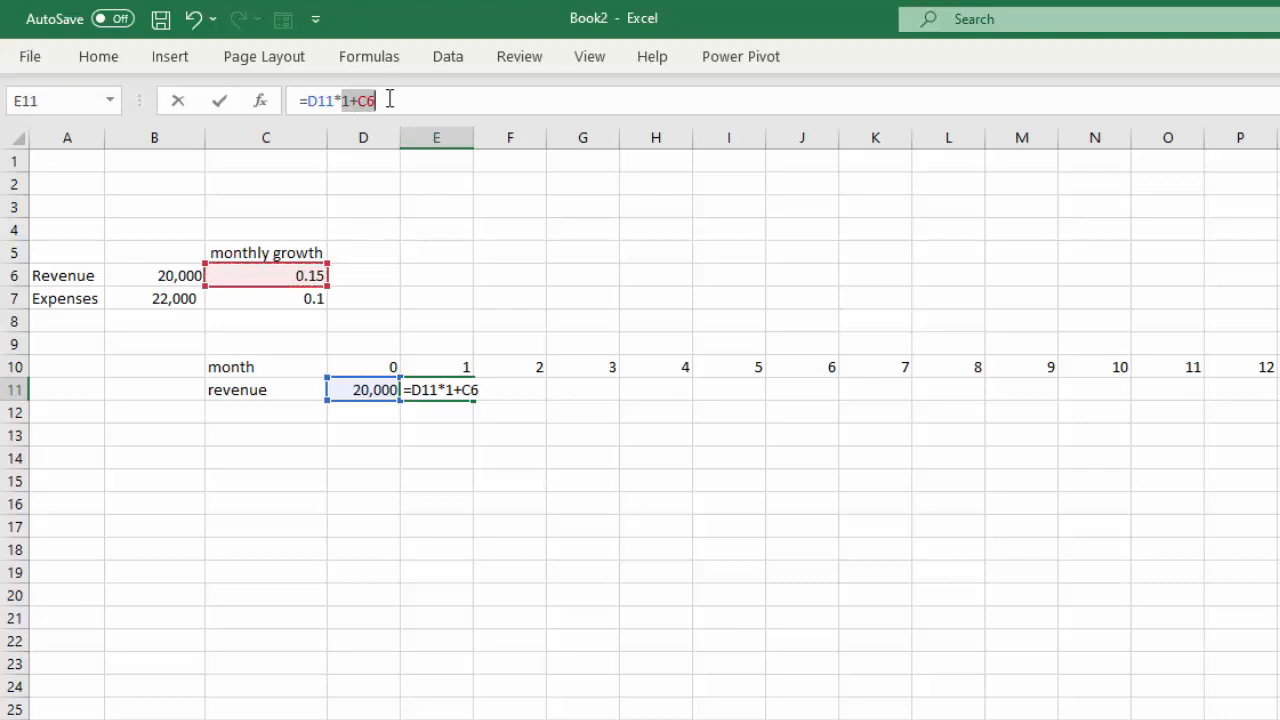
click(390, 100)
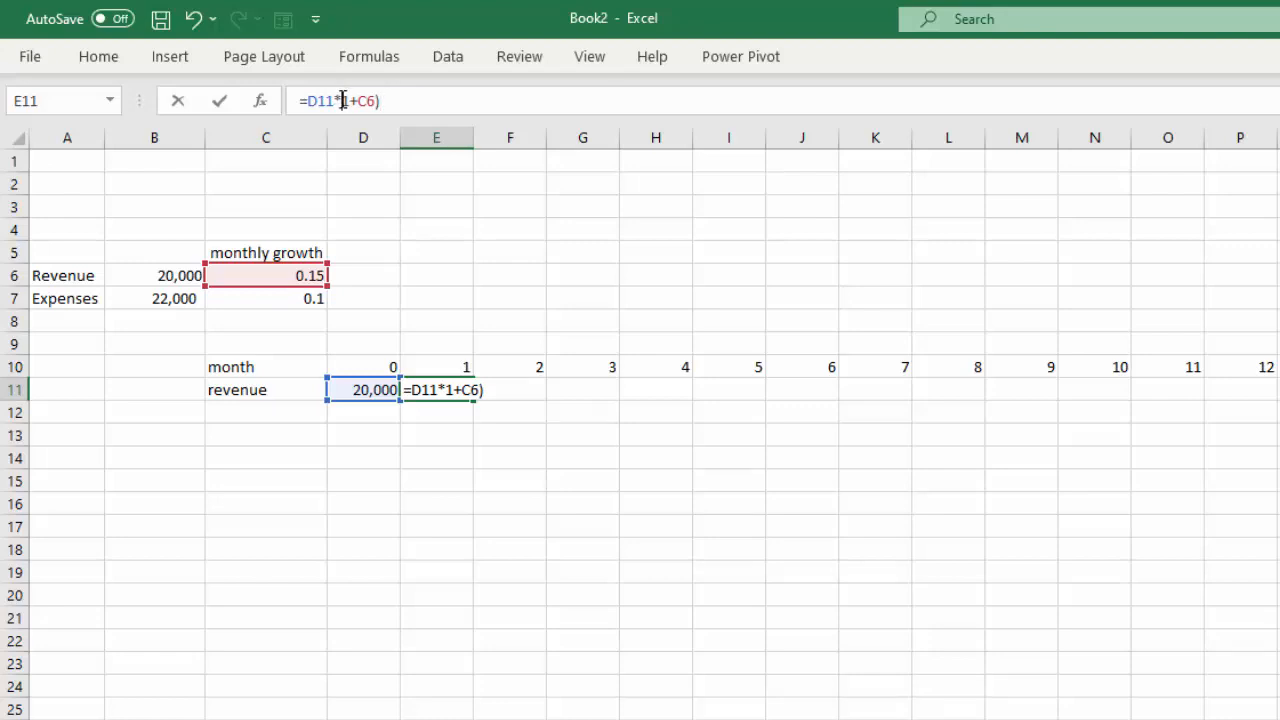
text(()
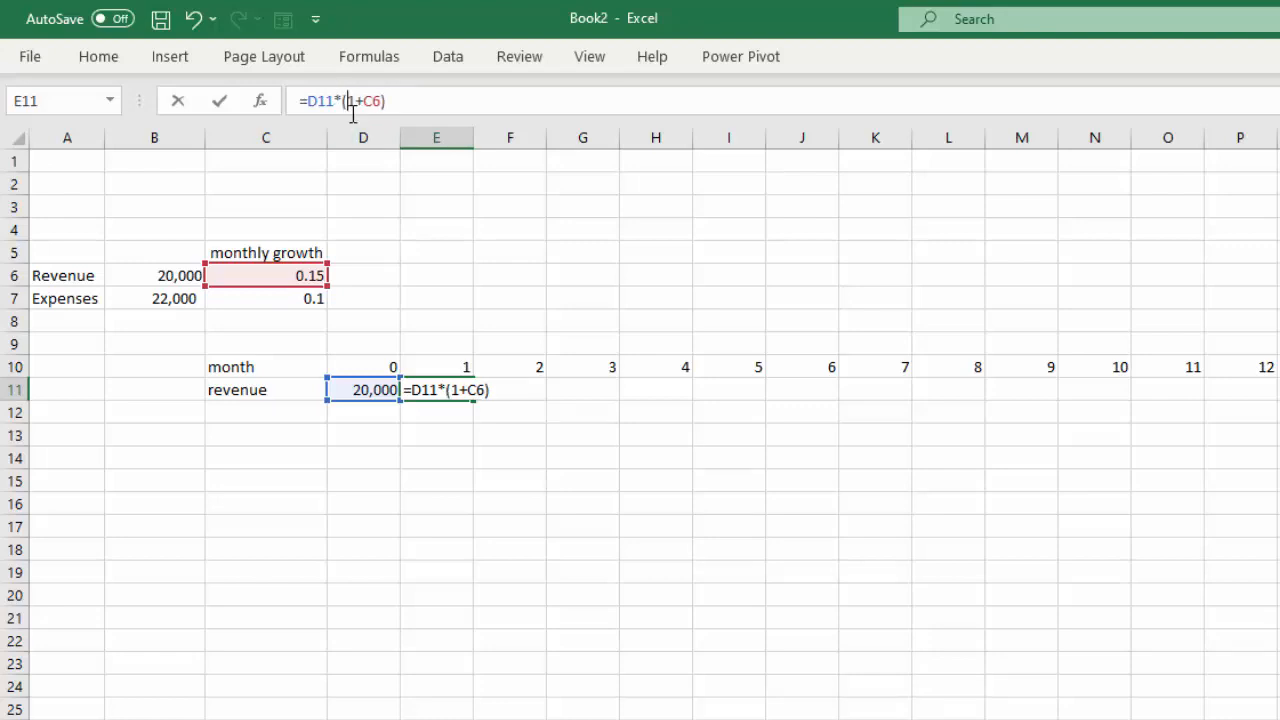
double_click(370, 102)
key(F4)
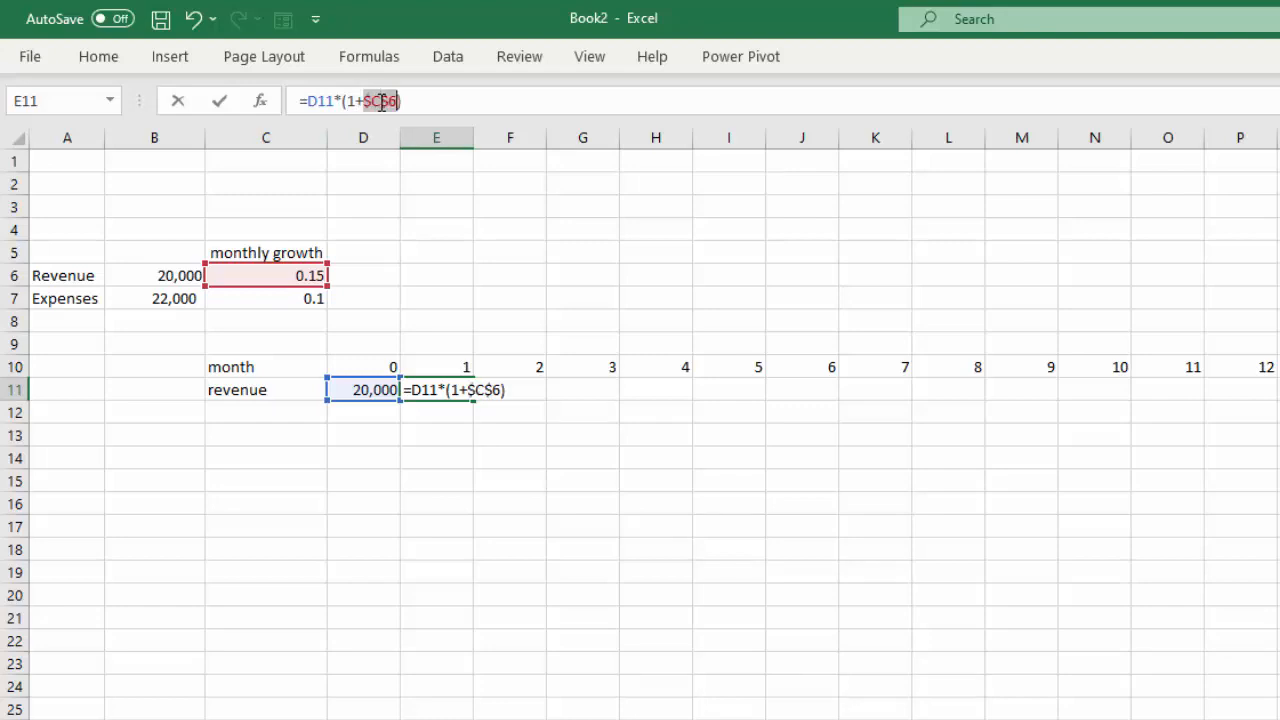
key(Return)
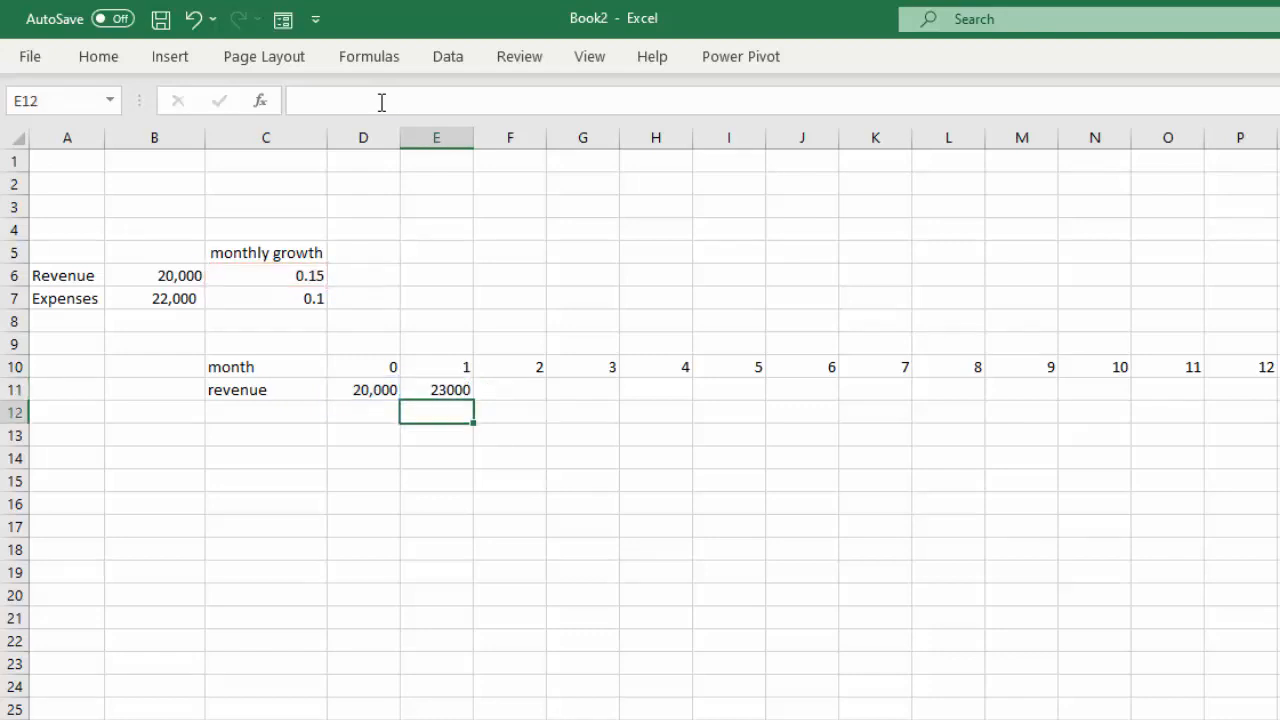
Step: Fill the revenue formula from E11 across to month 12 in P11 and check the copied formula there
click(438, 390)
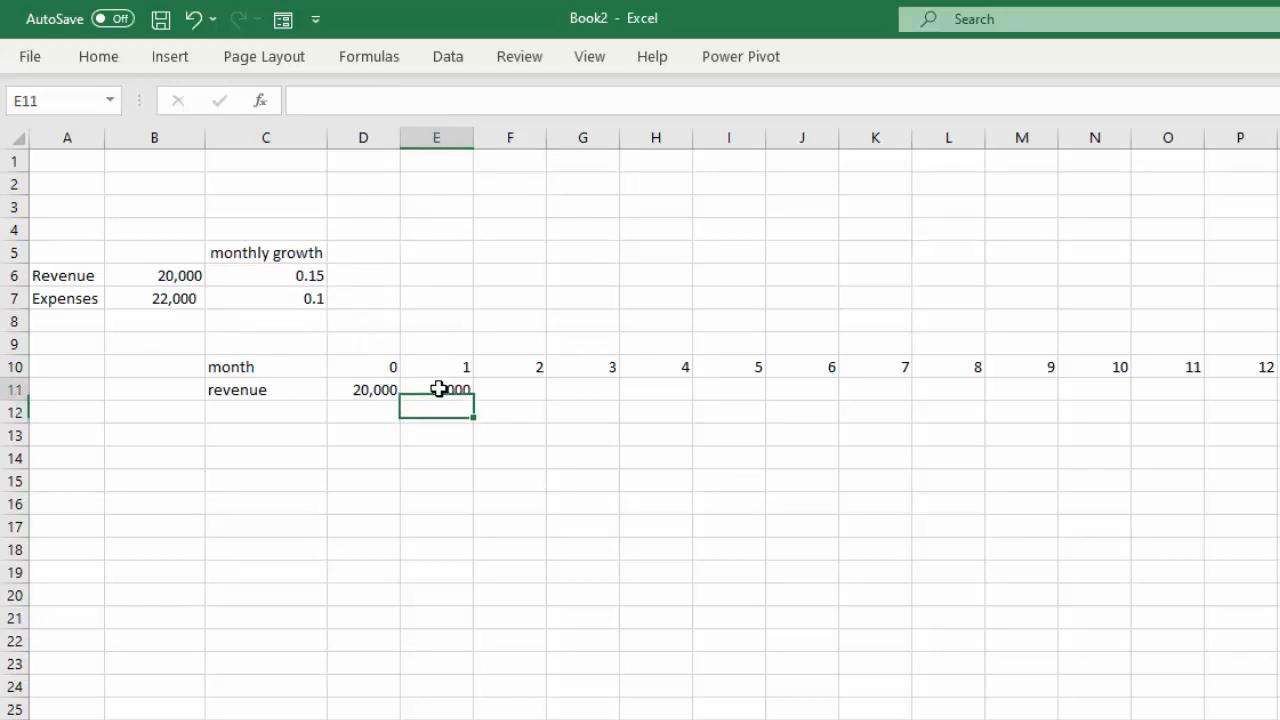
drag(474, 400, 1262, 400)
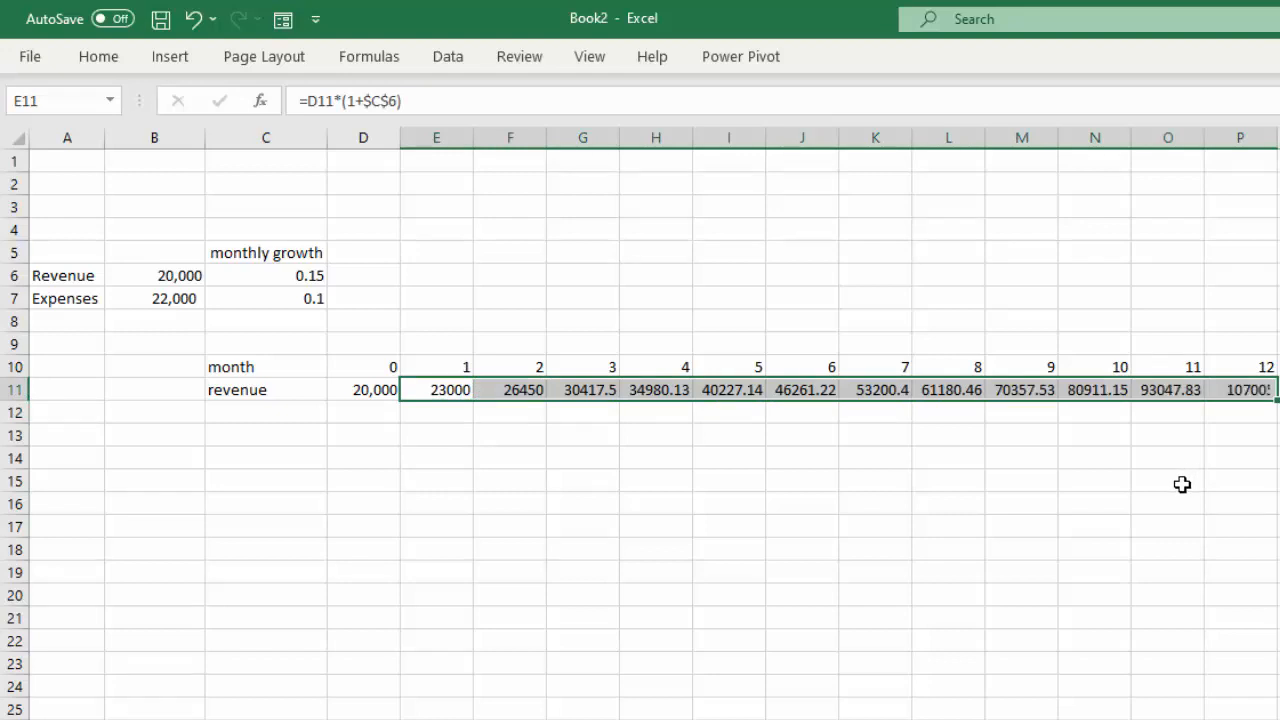
click(1230, 398)
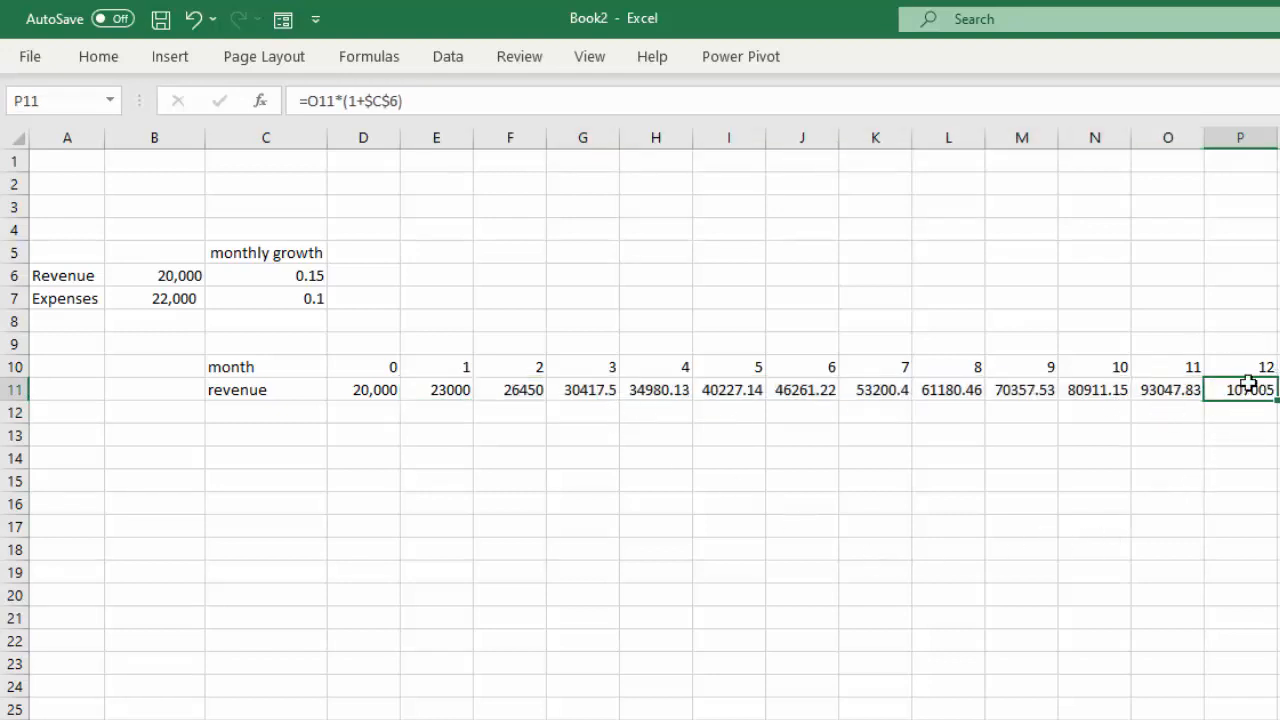
Step: Label C12 "expenses" and link the month 0 expenses in D12 to the starting expenses in B7
click(371, 408)
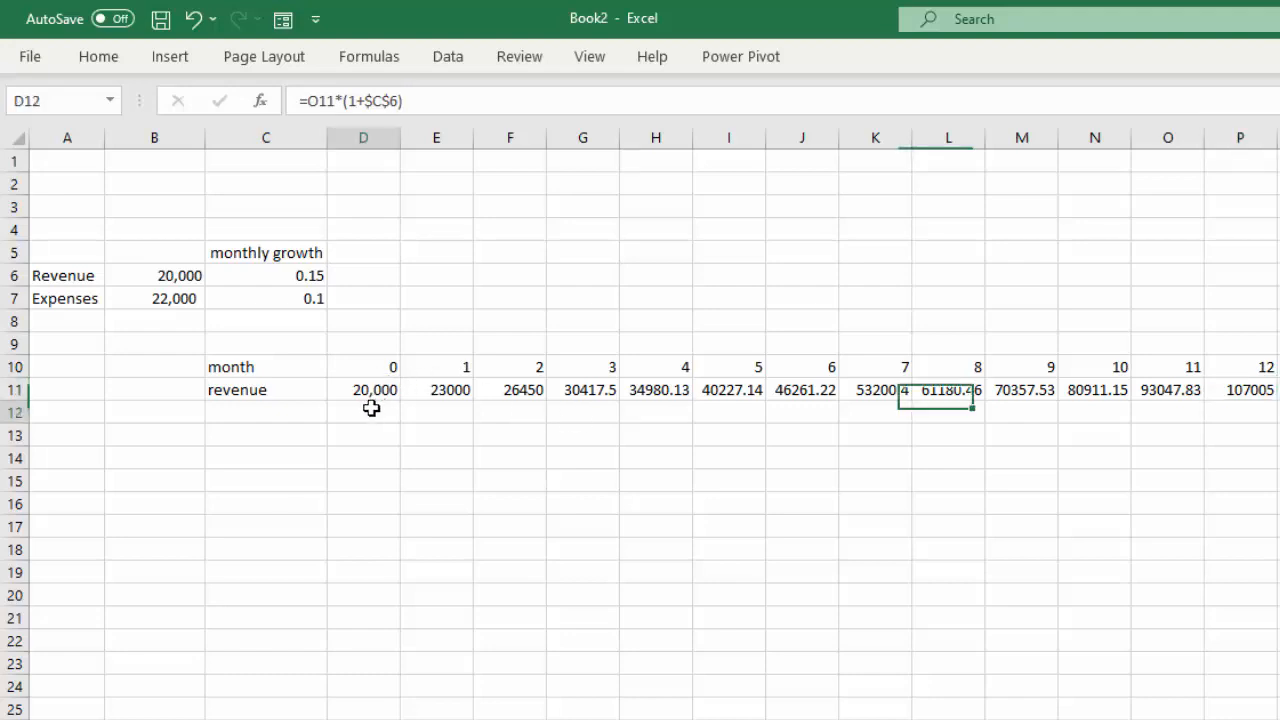
click(284, 406)
text(expenses)
click(380, 419)
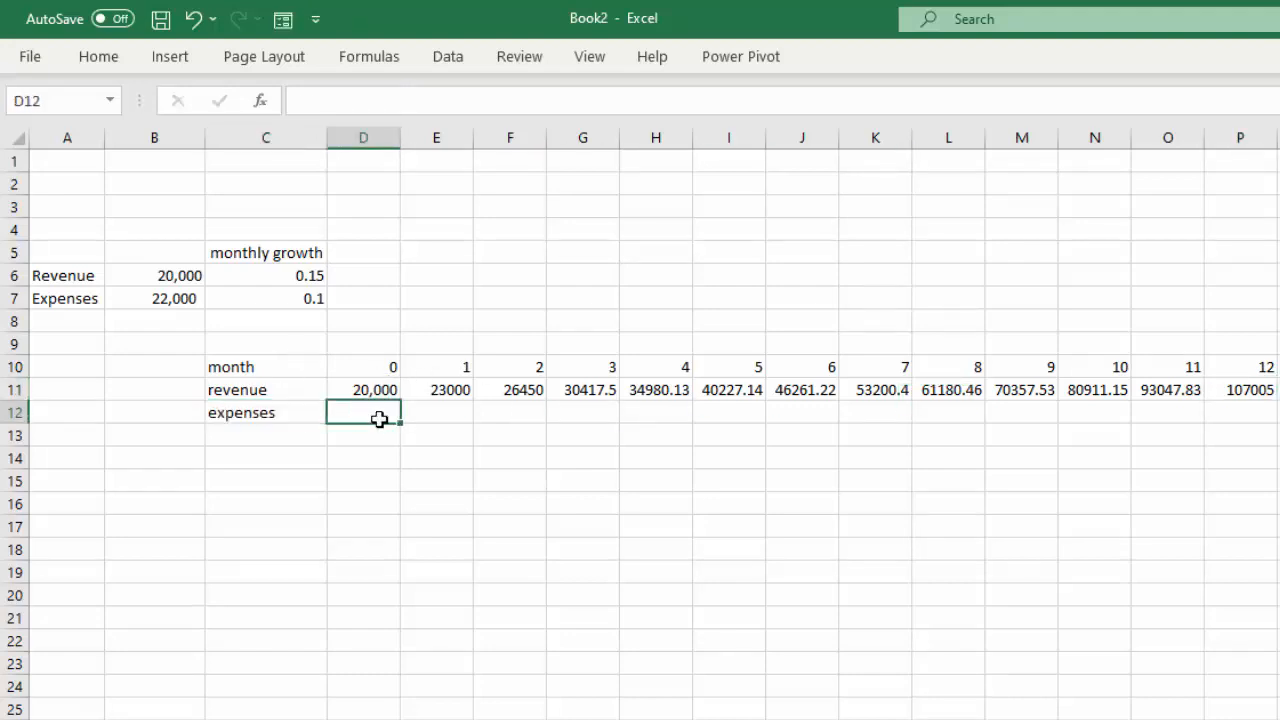
text(=)
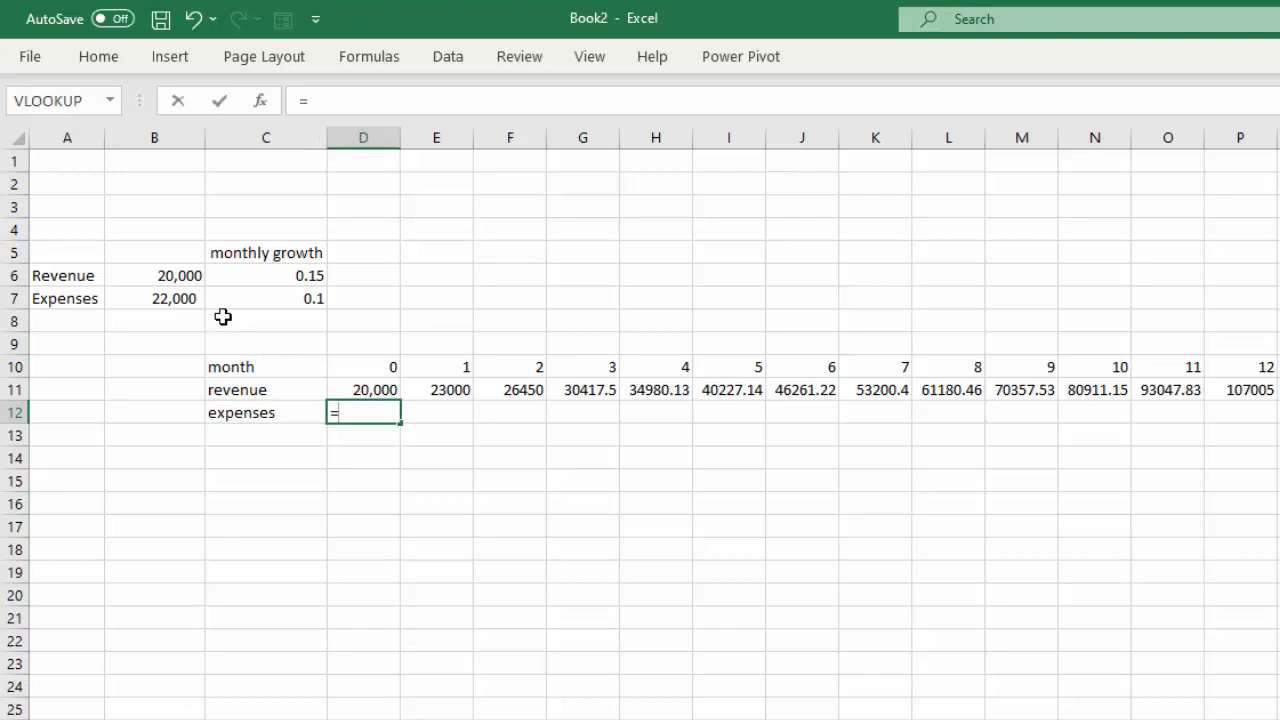
click(155, 295)
key(Tab)
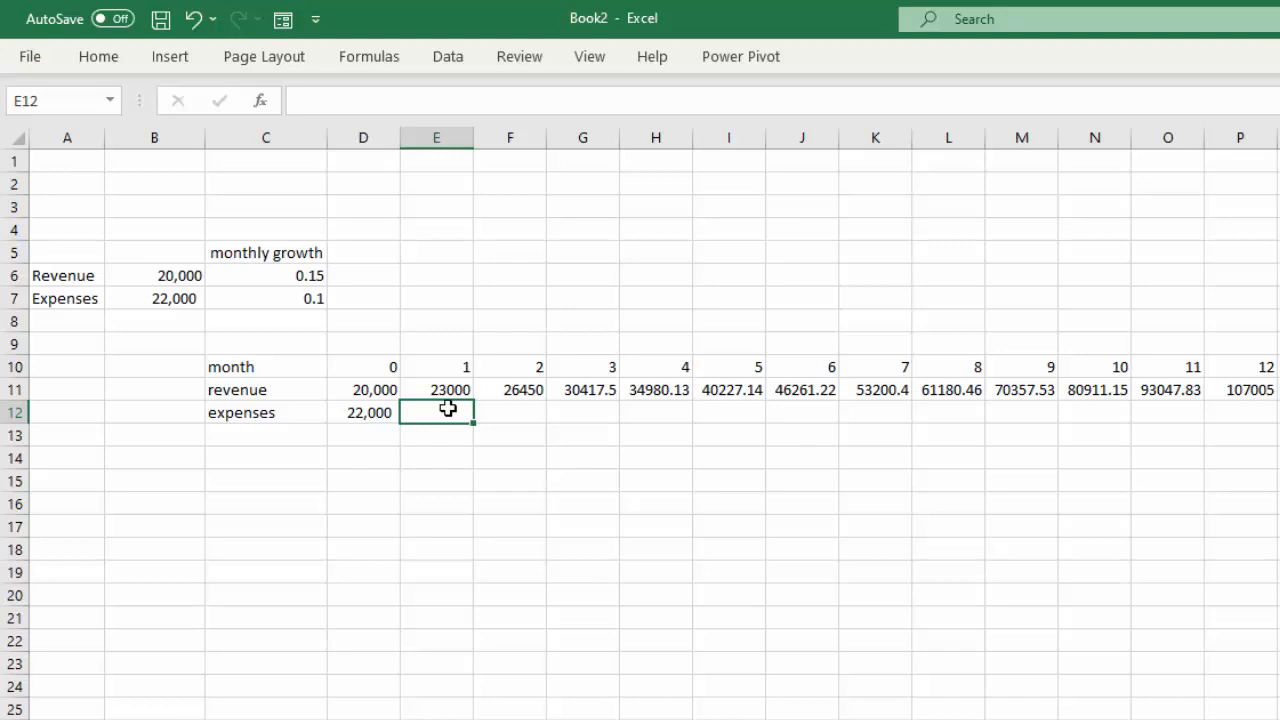
Step: Enter the month 1 expenses formula =D12(1+$C$7) in E12, with an absolute reference to the expense growth rate
text(=)
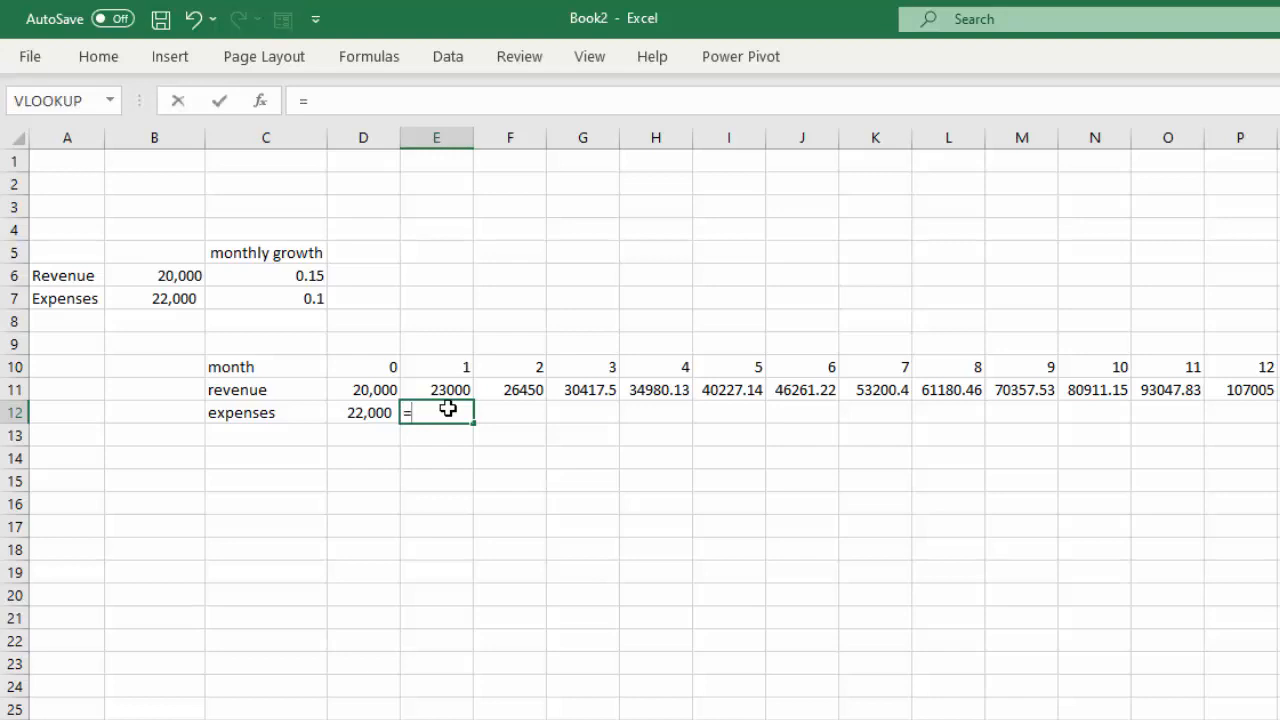
click(363, 412)
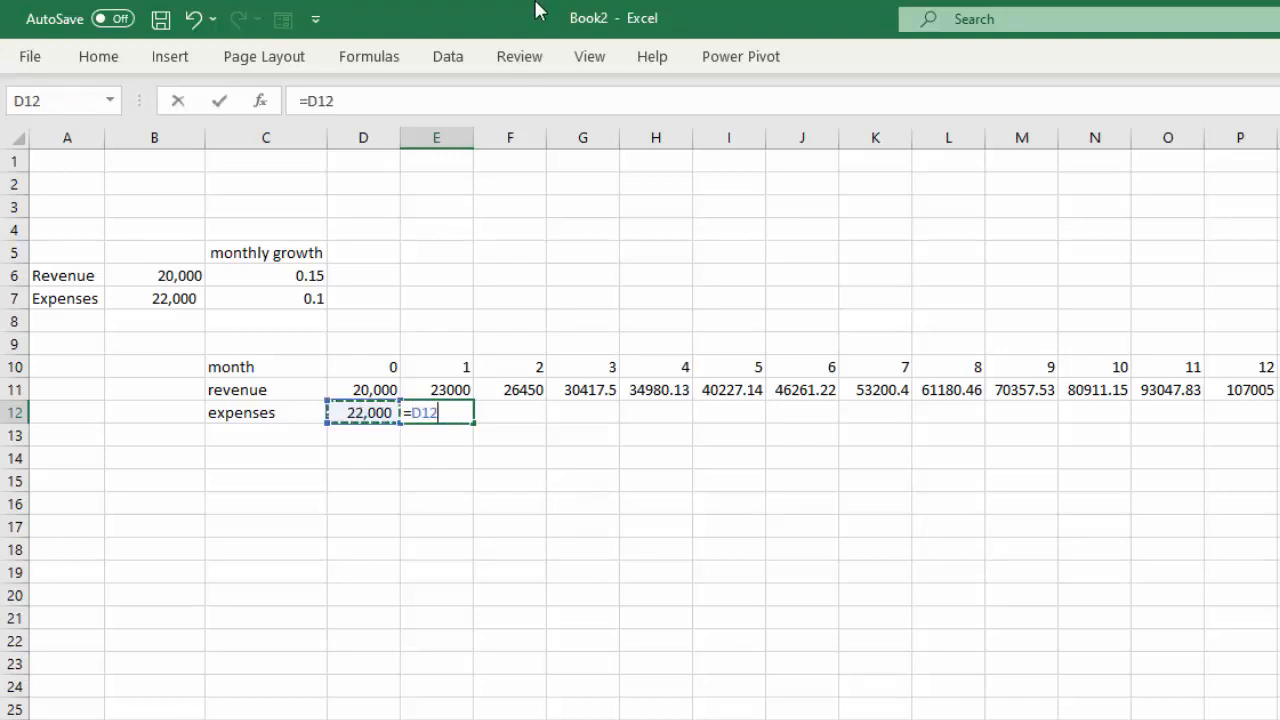
click(412, 100)
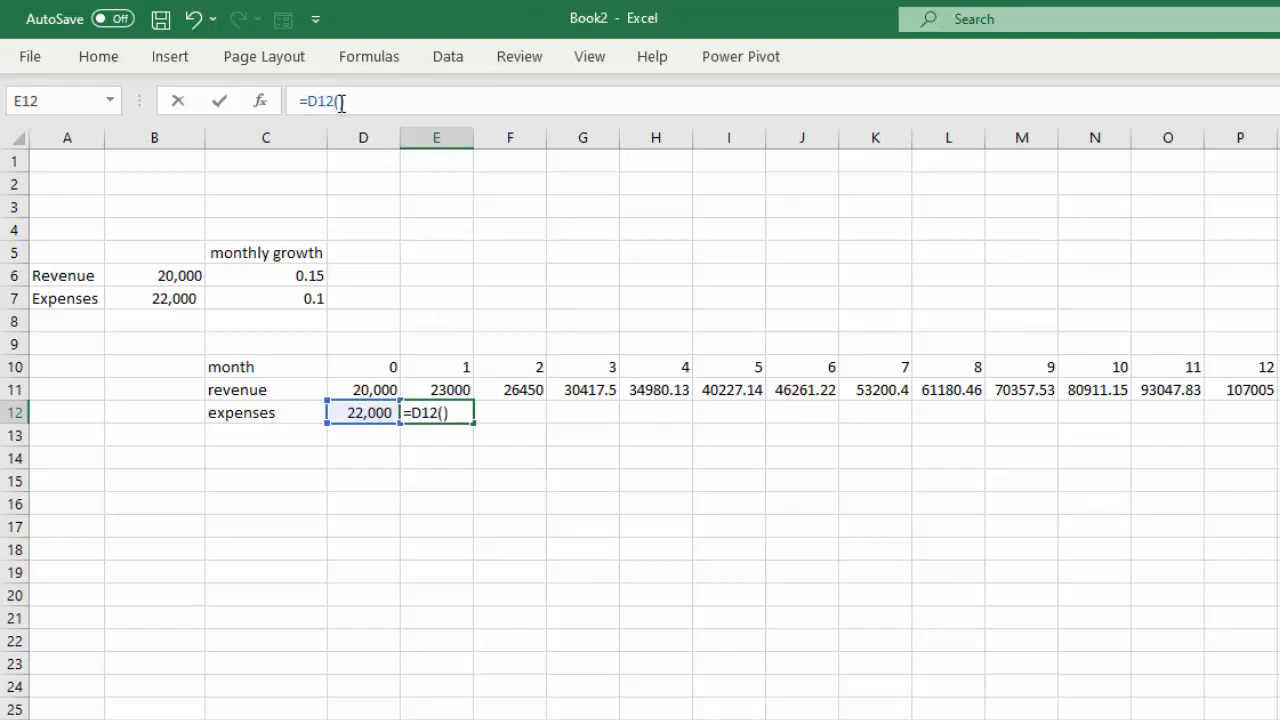
text((1+)
click(311, 298)
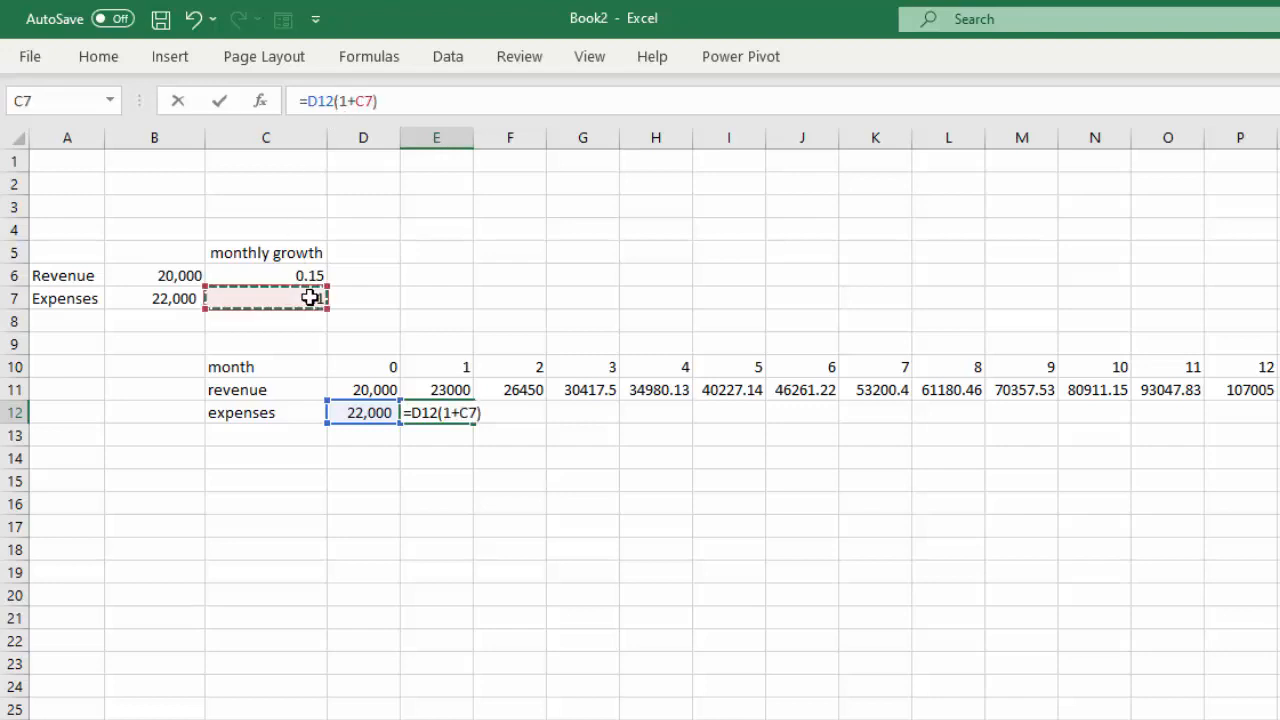
click(370, 100)
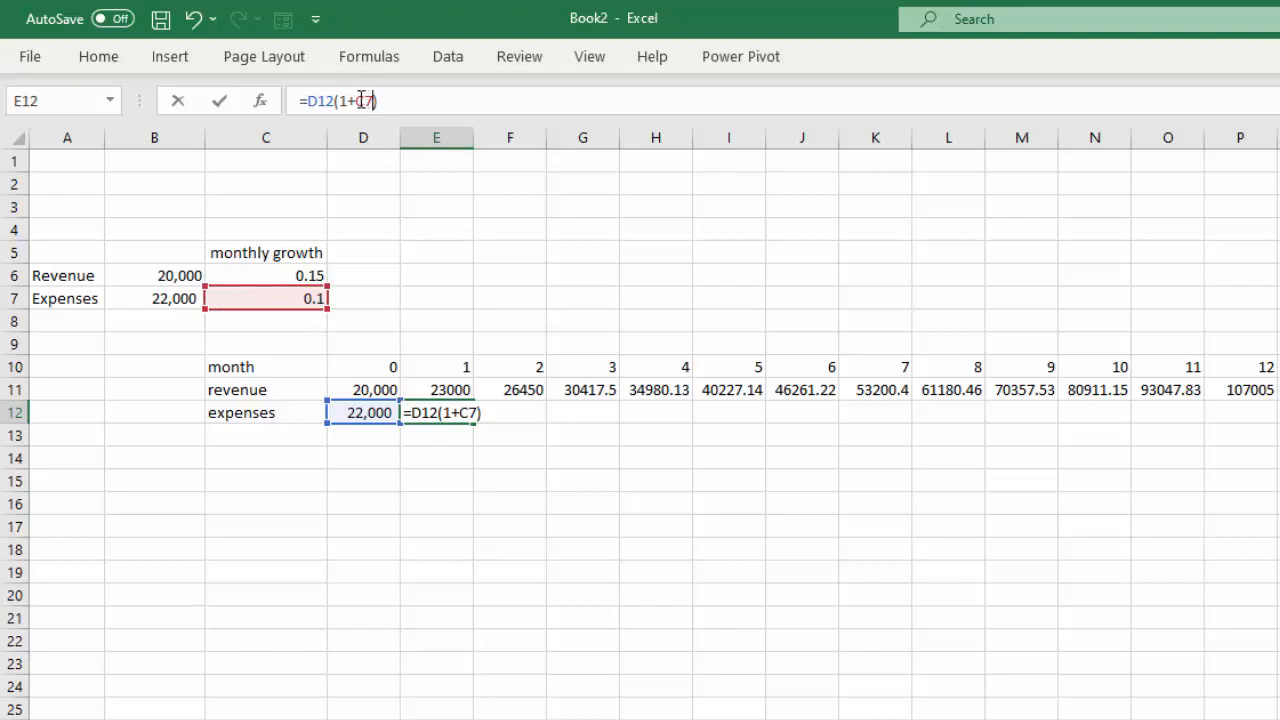
key(F4)
key(Return)
Step: Correct the E12 formula to =D12*(1+$C$7) by adding the missing multiplication sign
click(428, 410)
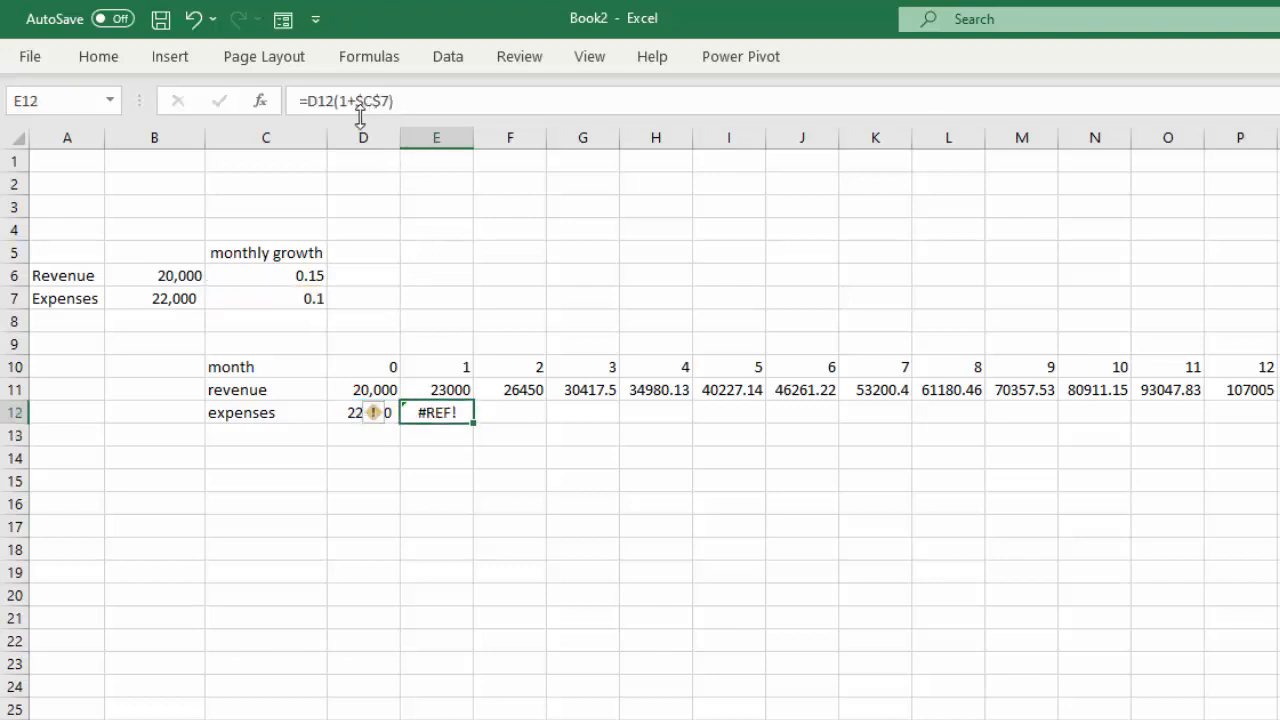
click(336, 100)
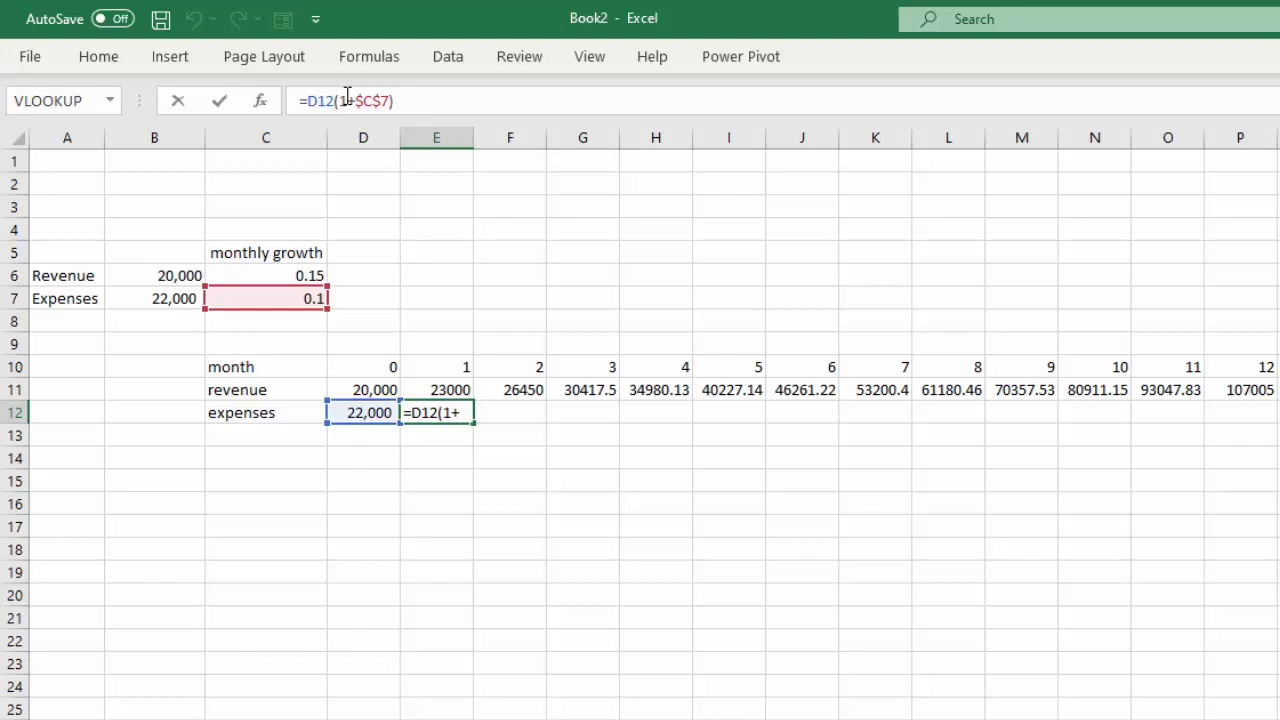
text(*)
key(Return)
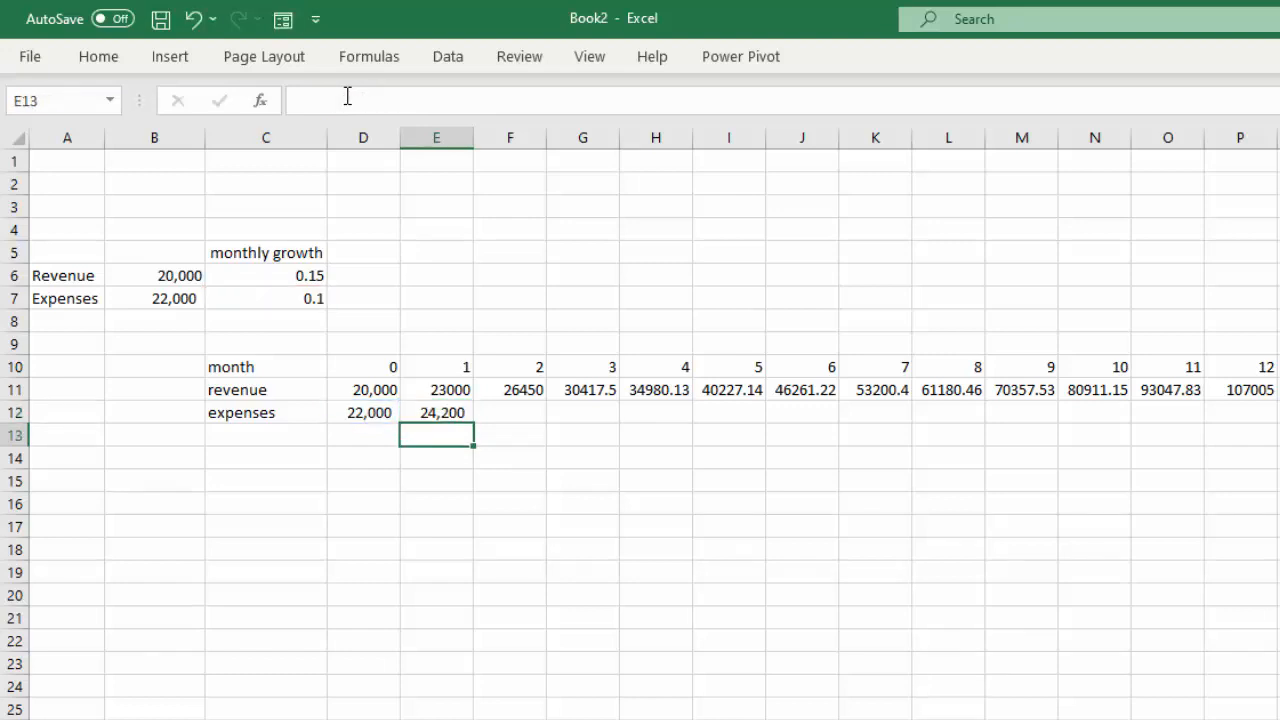
Step: Fill the expenses formula from E12 across to month 12 in P12
click(416, 416)
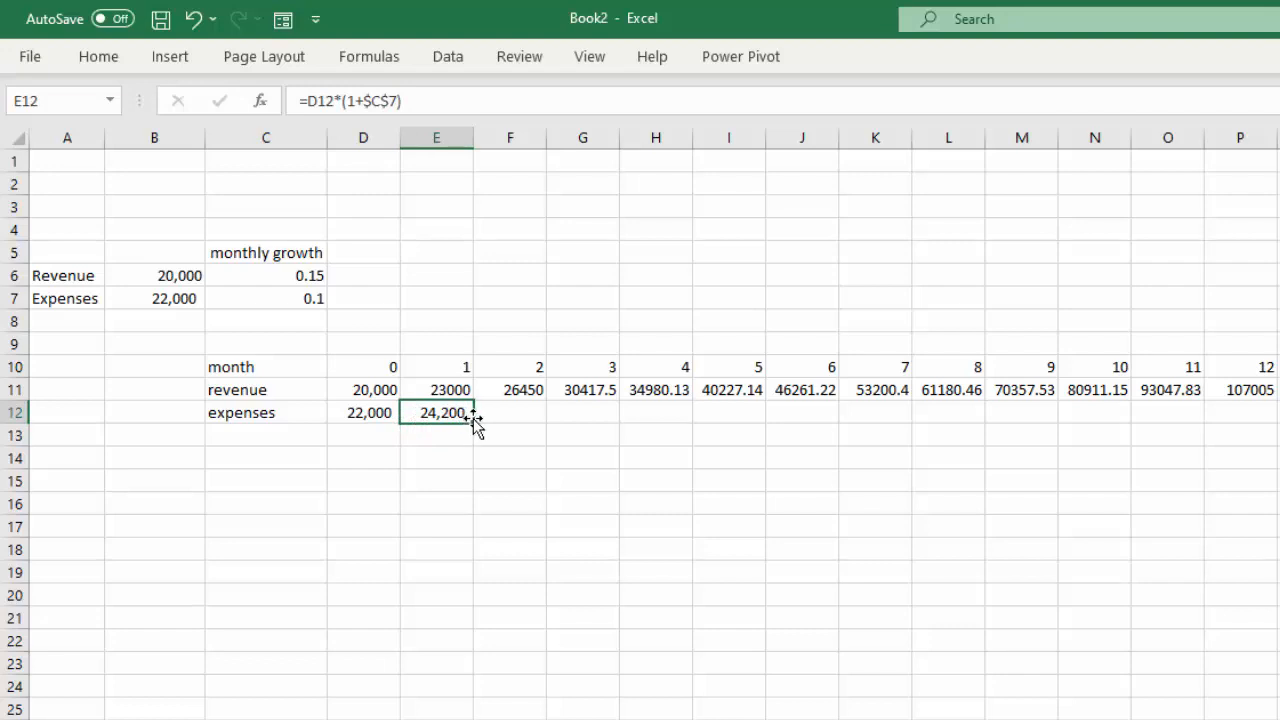
drag(472, 421, 1260, 441)
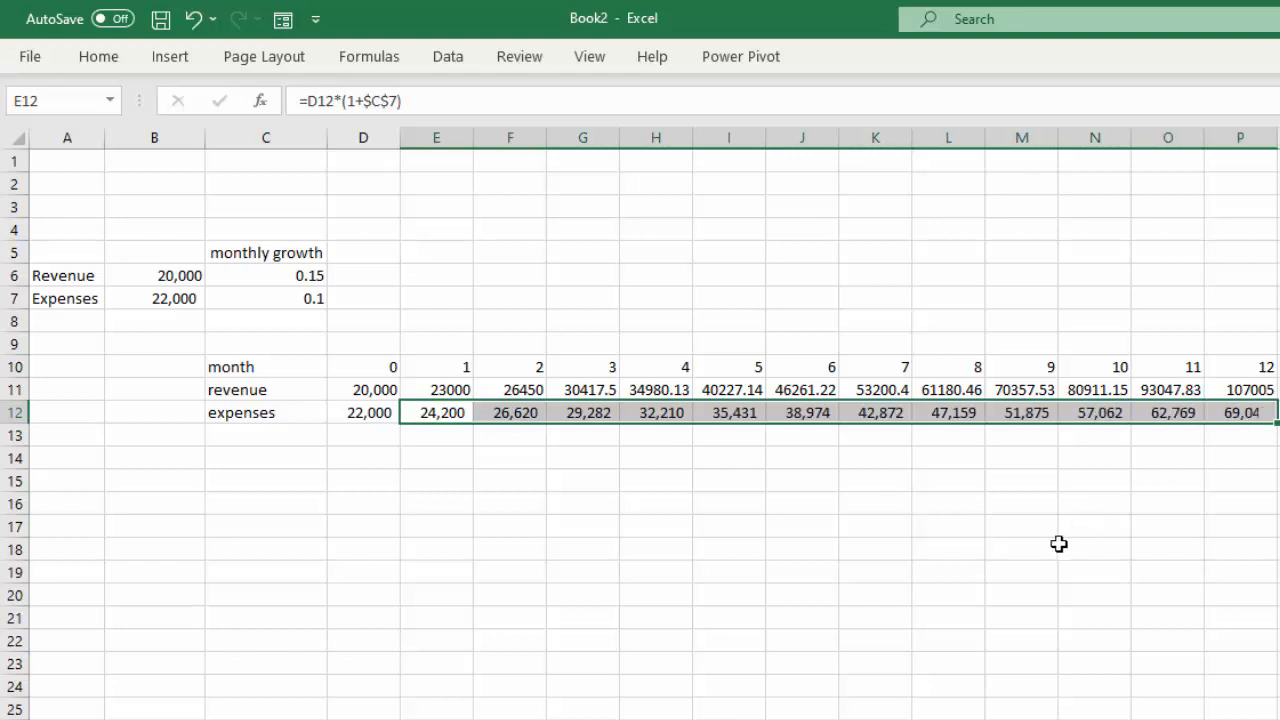
click(953, 545)
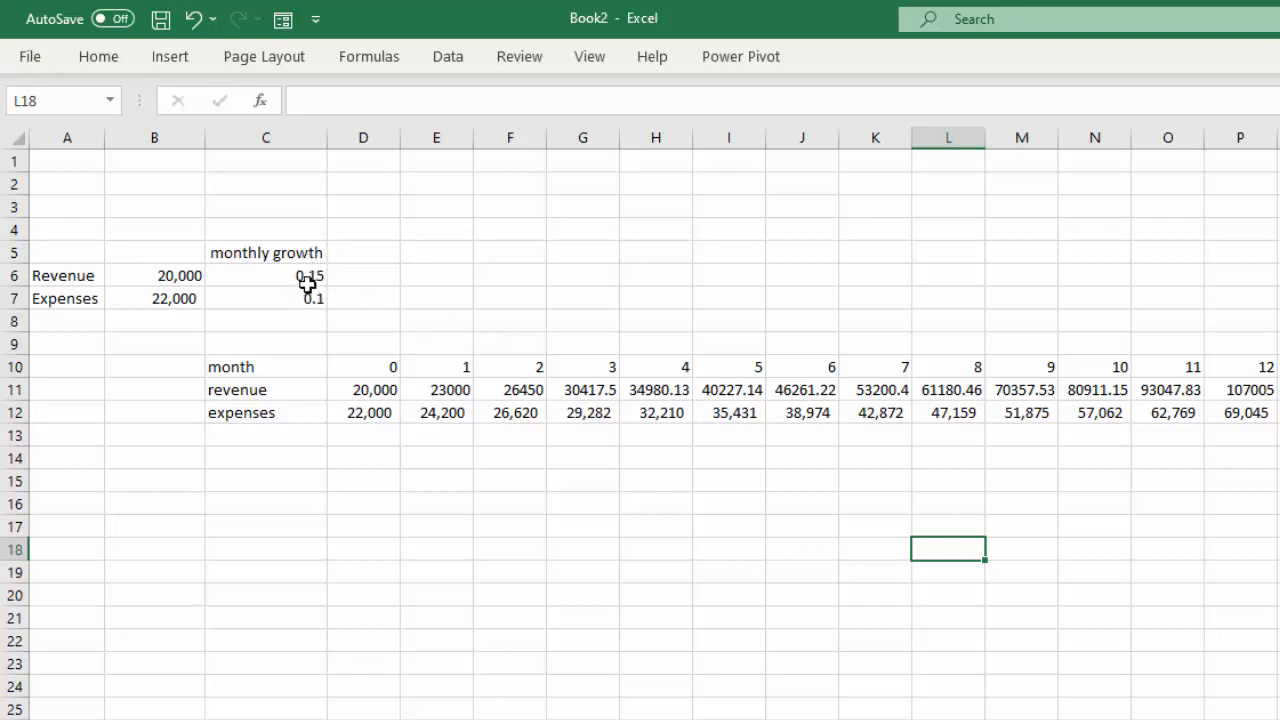
click(255, 436)
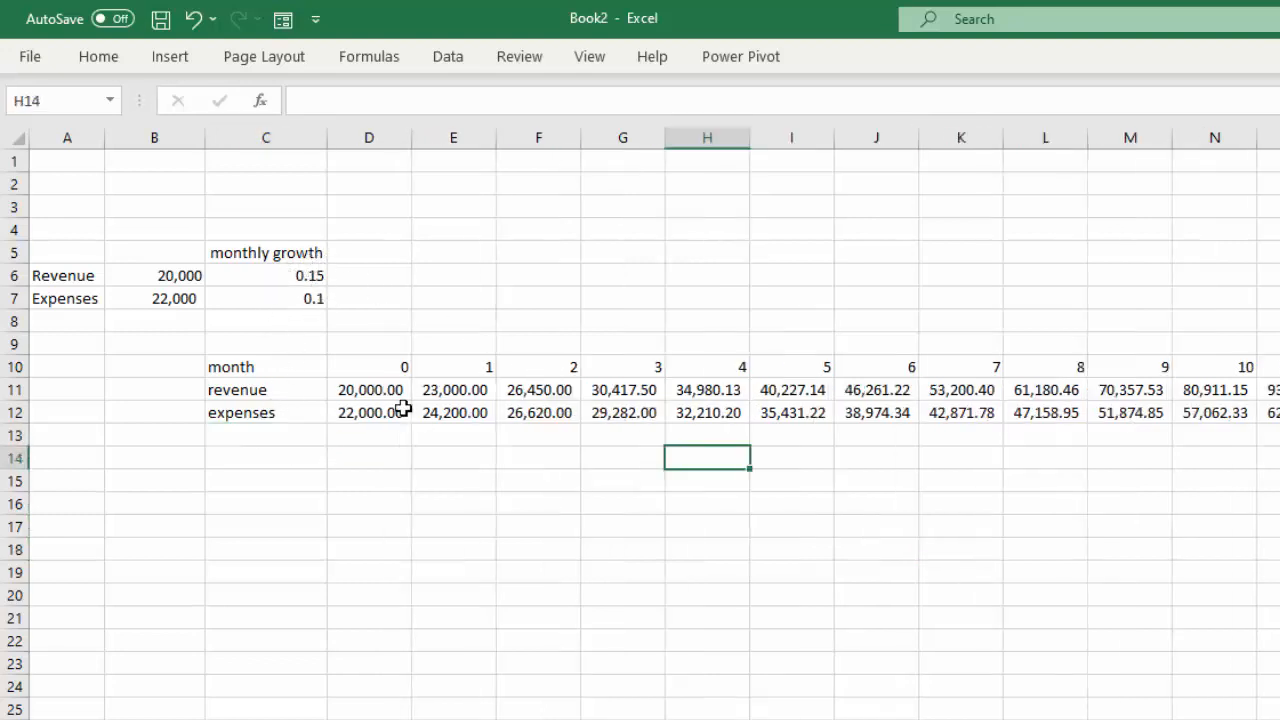
drag(370, 390, 1270, 412)
click(1149, 496)
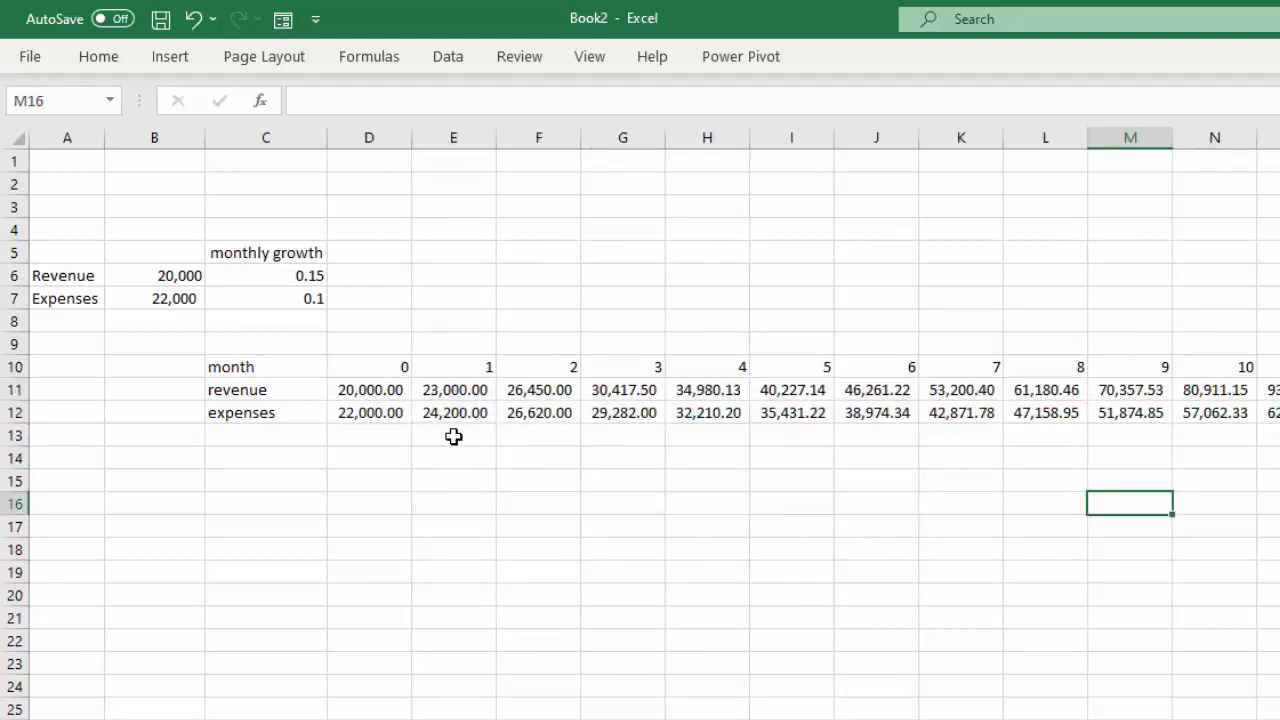
Step: Label C13 "Breakeven" below the expenses row
click(274, 435)
text(Breaken)
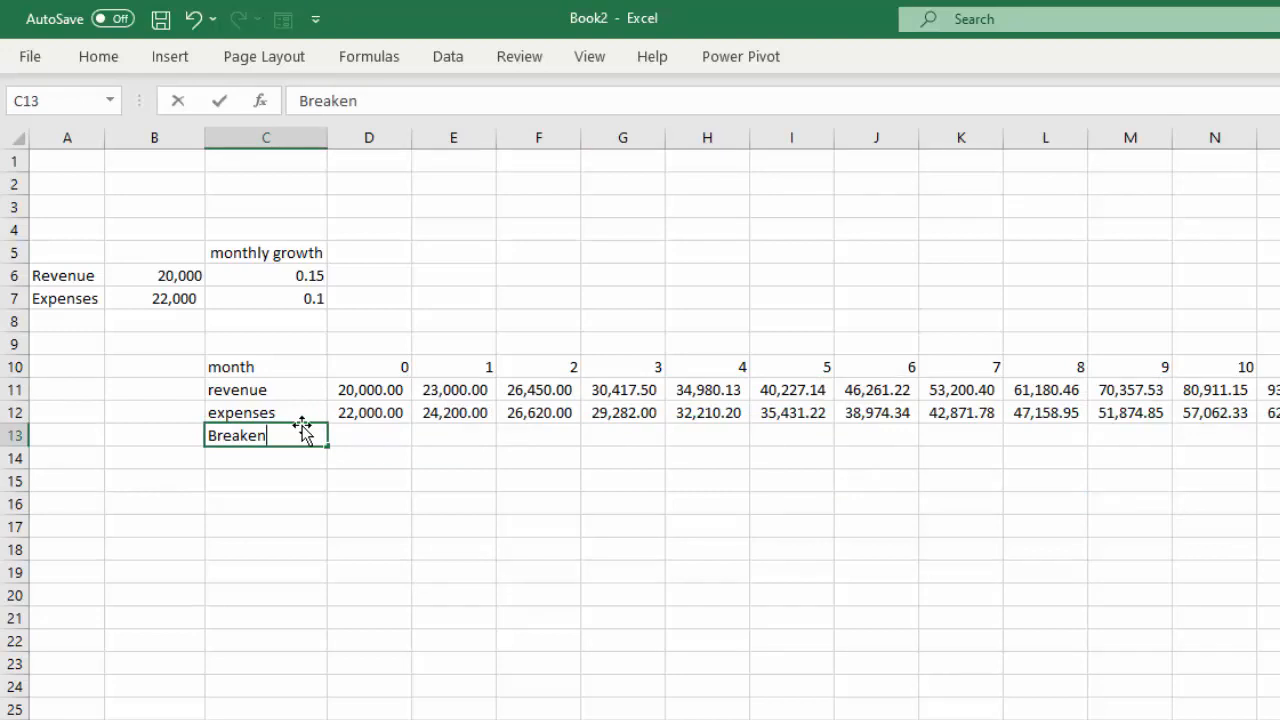
key(BackSpace)
text(ven)
Step: Begin an IF formula in D13 that tests whether month 0 revenue is below expenses, =IF(D11<D12
click(403, 434)
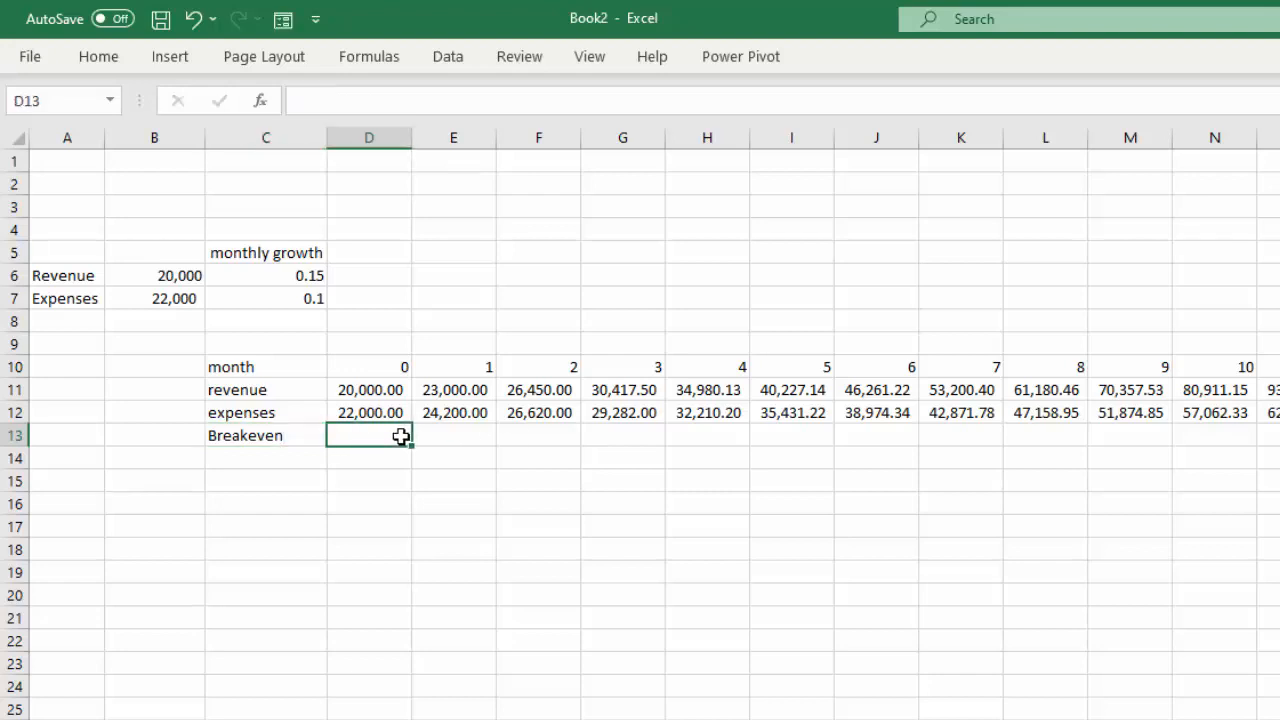
text(=if)
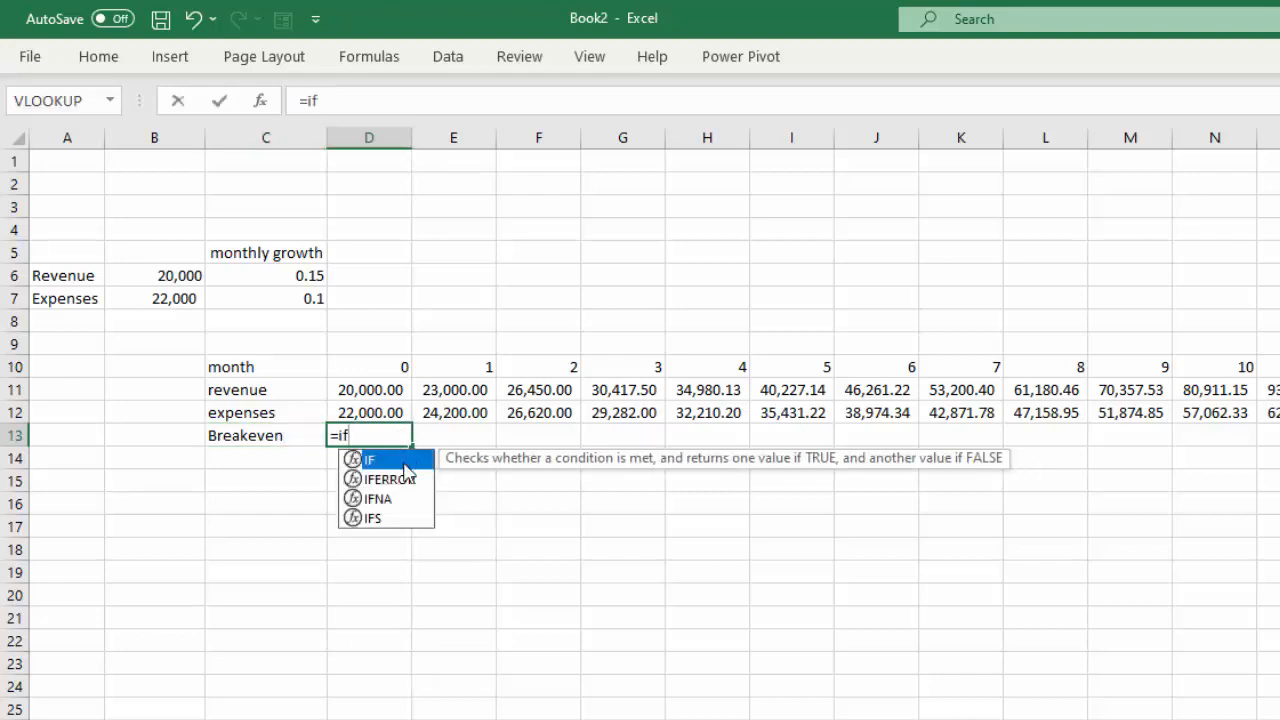
key(Tab)
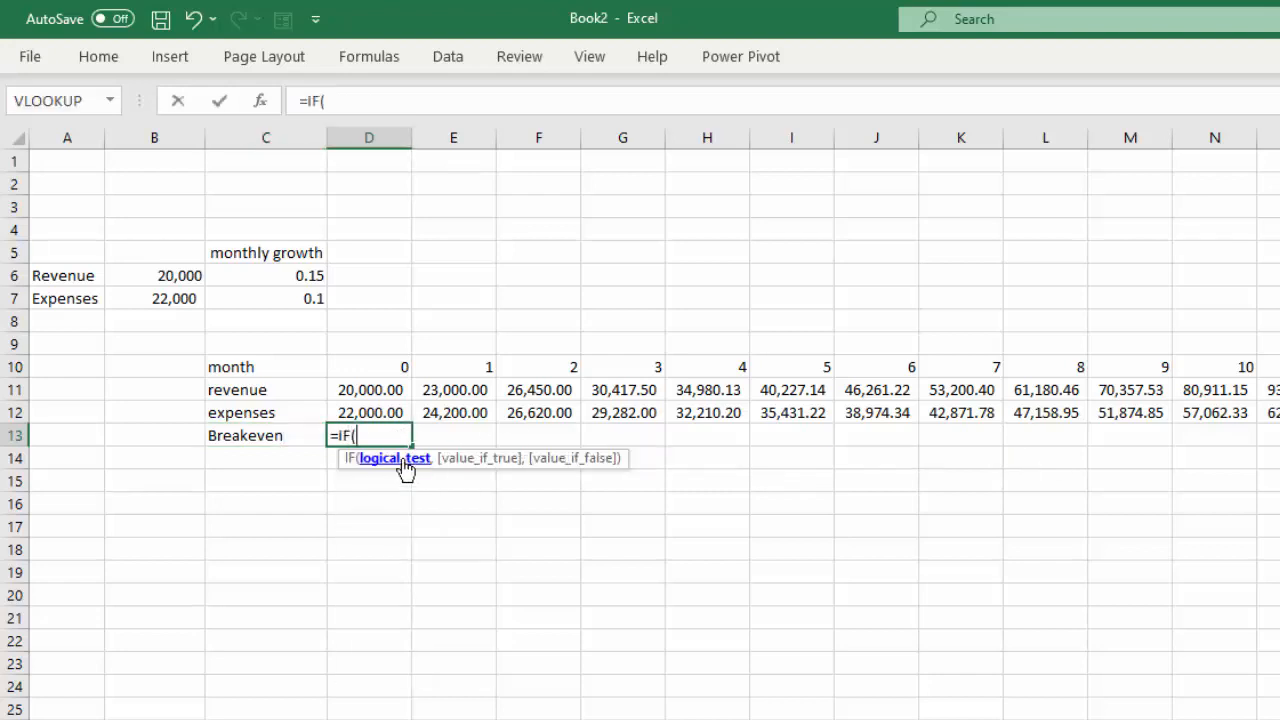
click(390, 393)
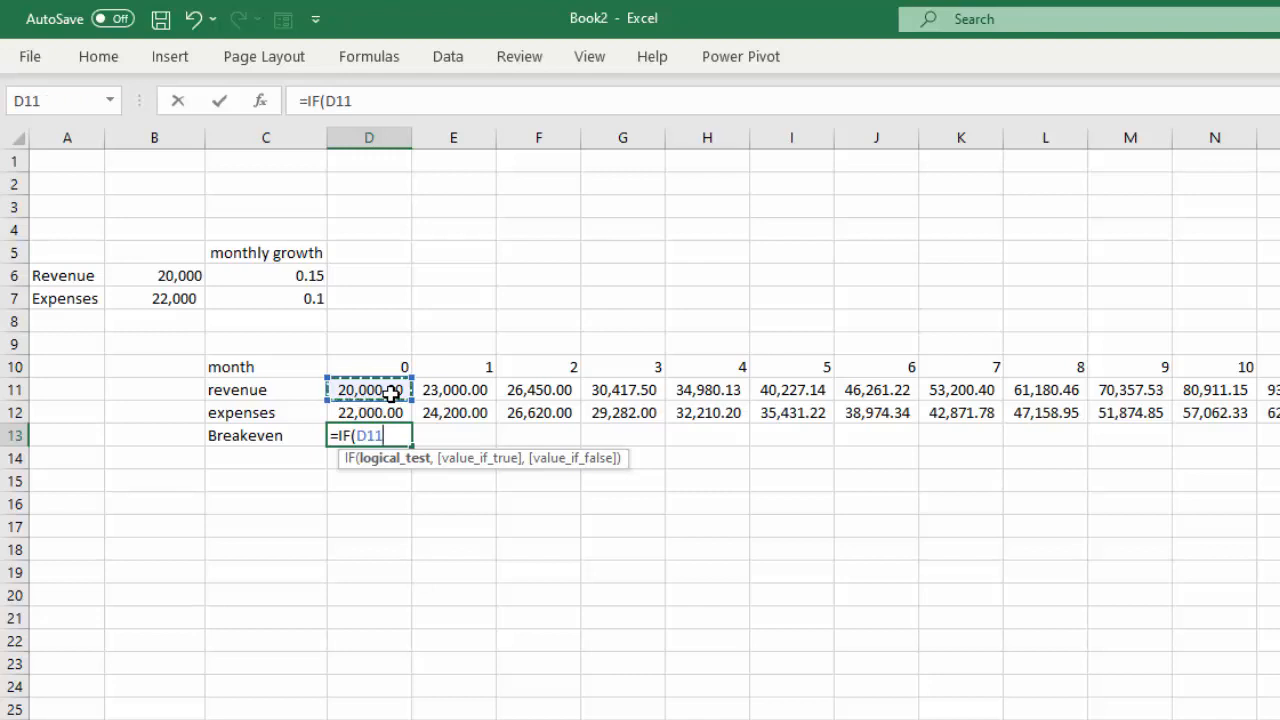
text(<)
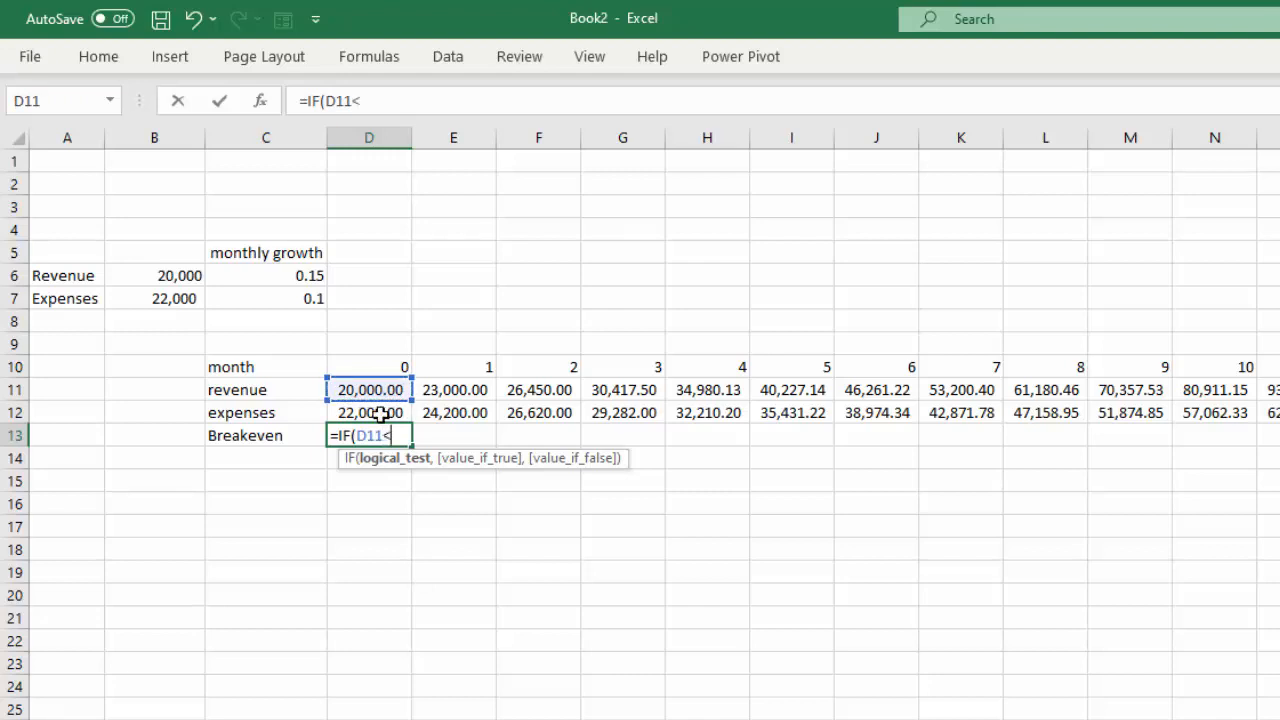
click(371, 412)
Step: Wrap the IF test in an AND function and add a second condition that month 1 revenue exceeds expenses, E11>E12
click(328, 92)
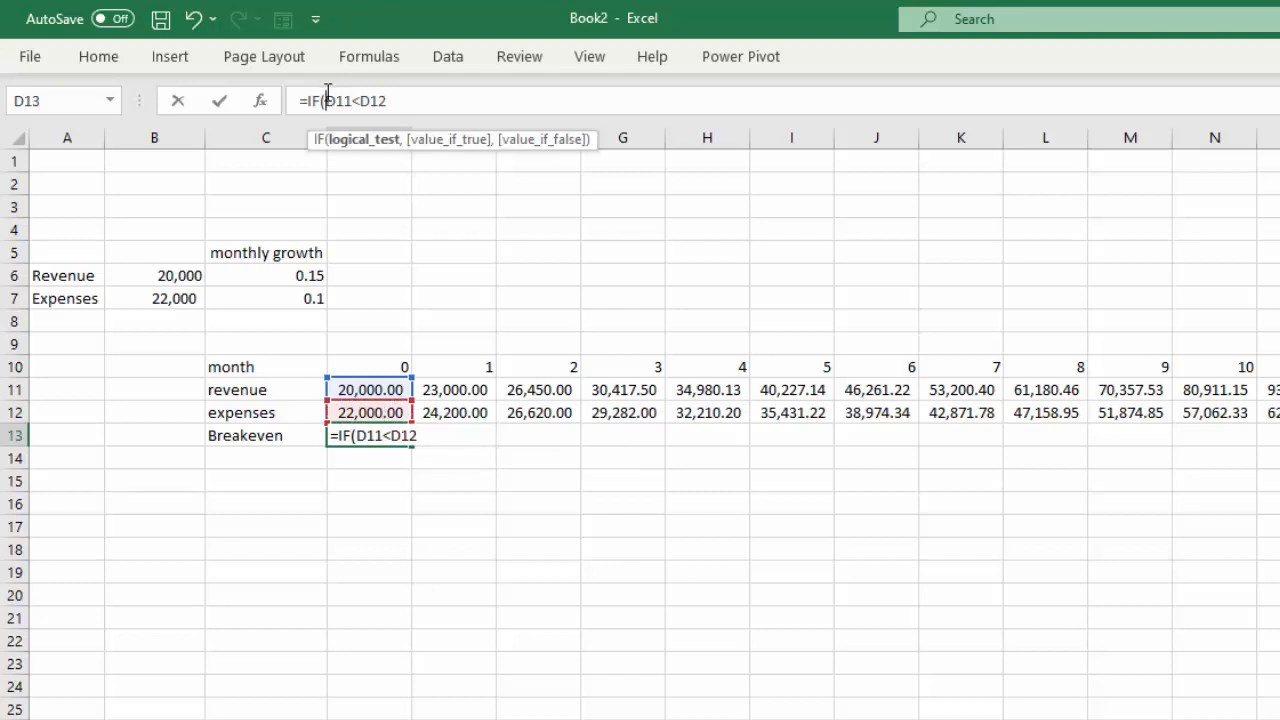
text(and)
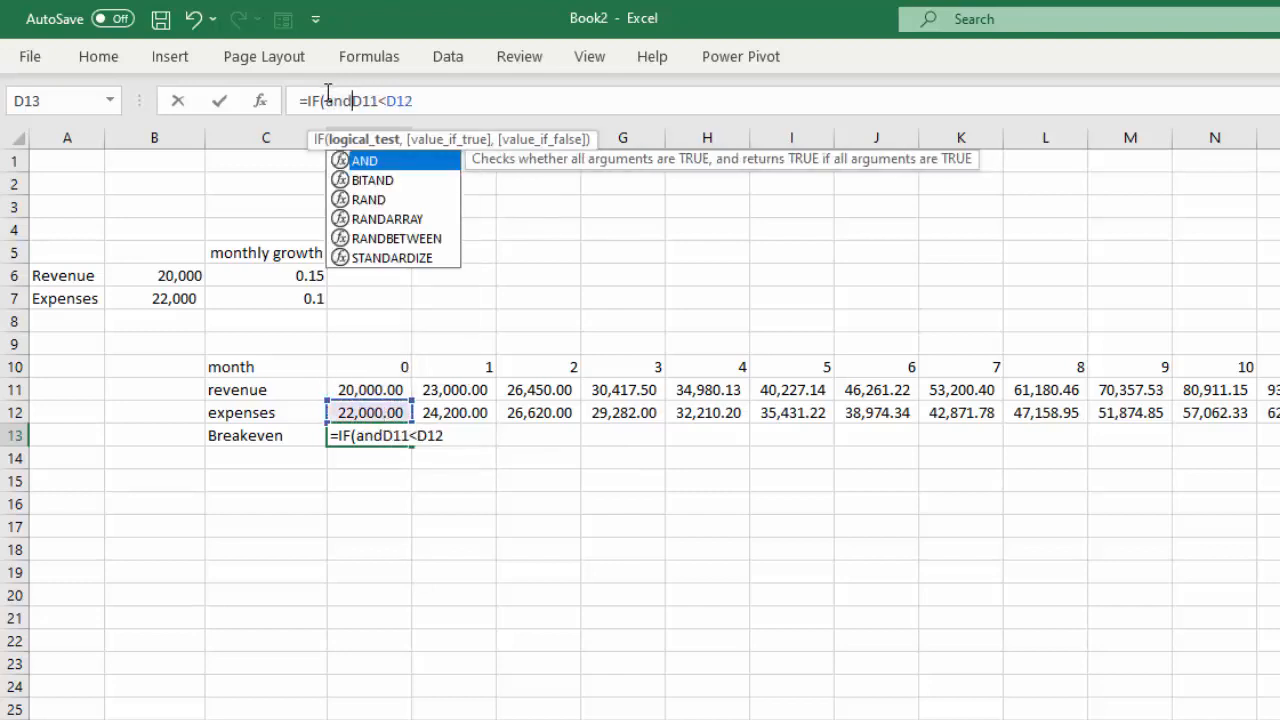
double_click(365, 162)
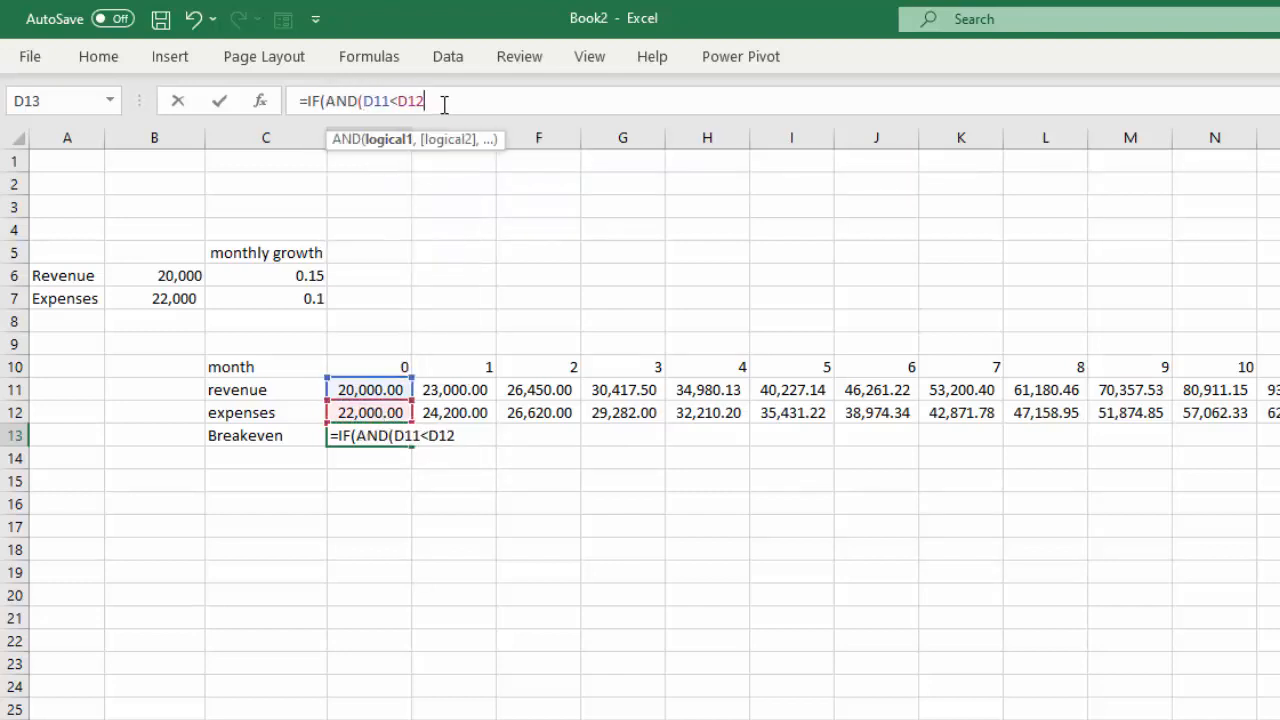
text(,)
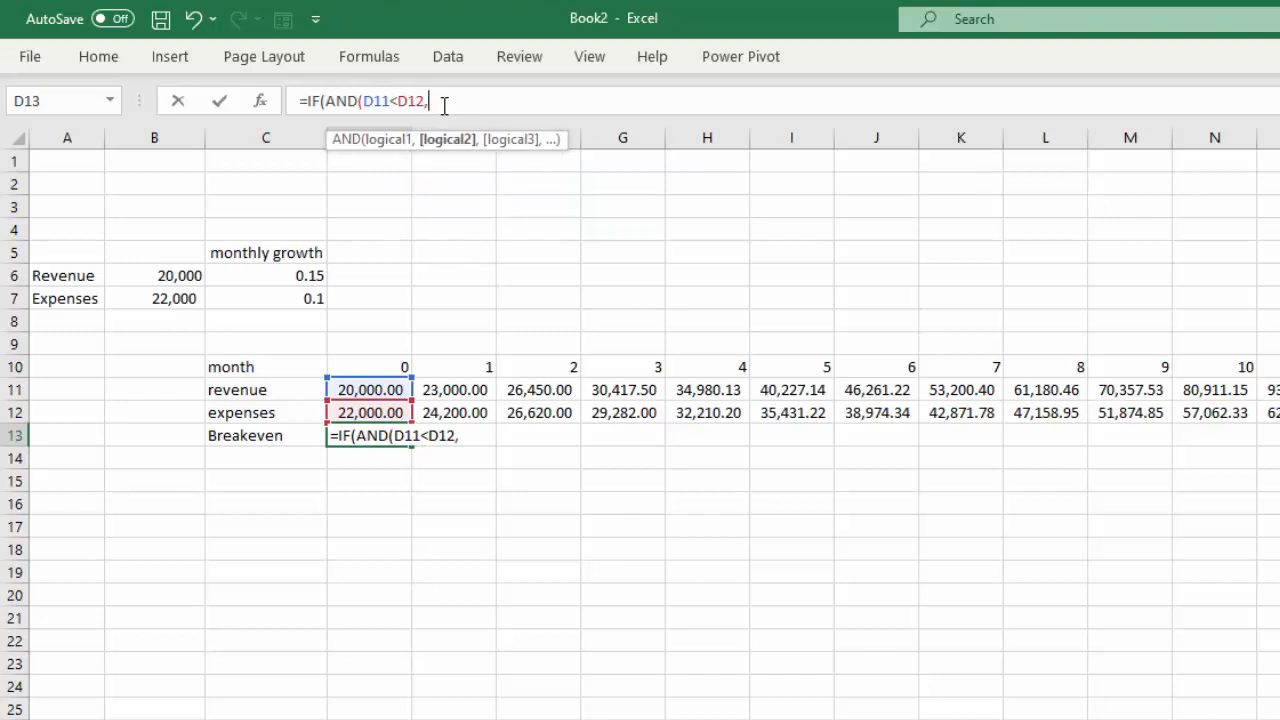
click(472, 391)
text(>)
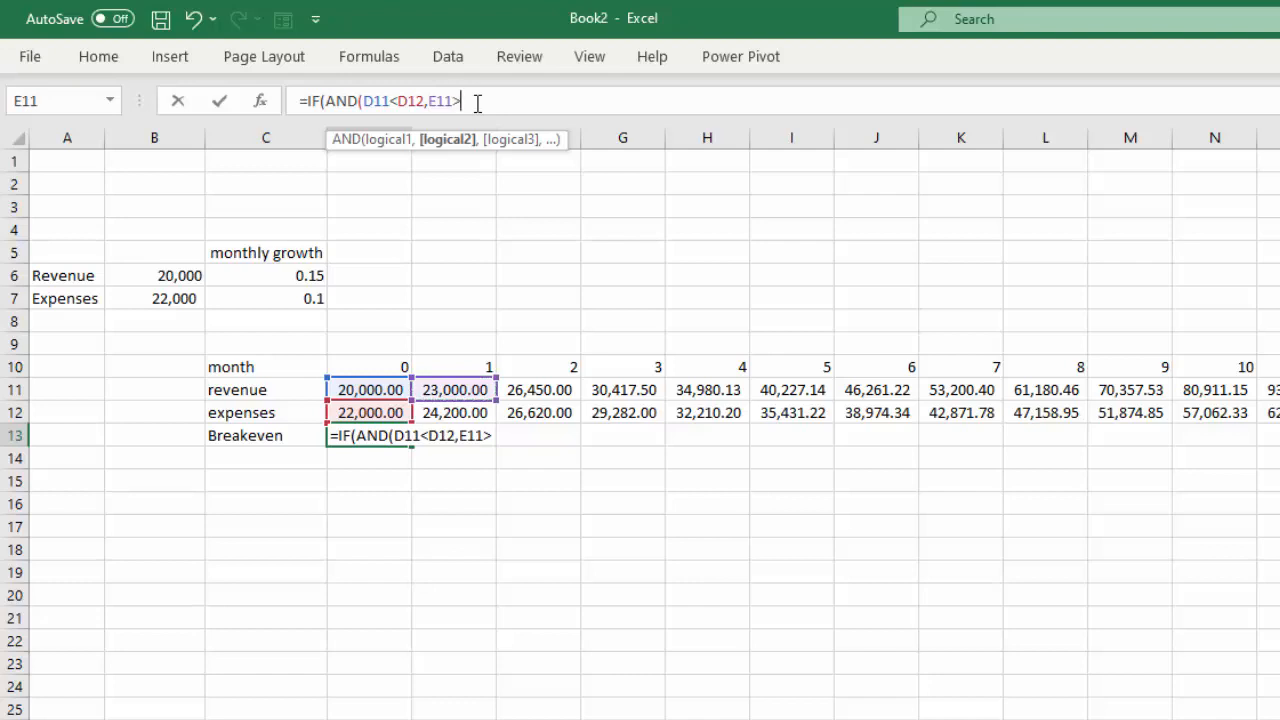
click(447, 413)
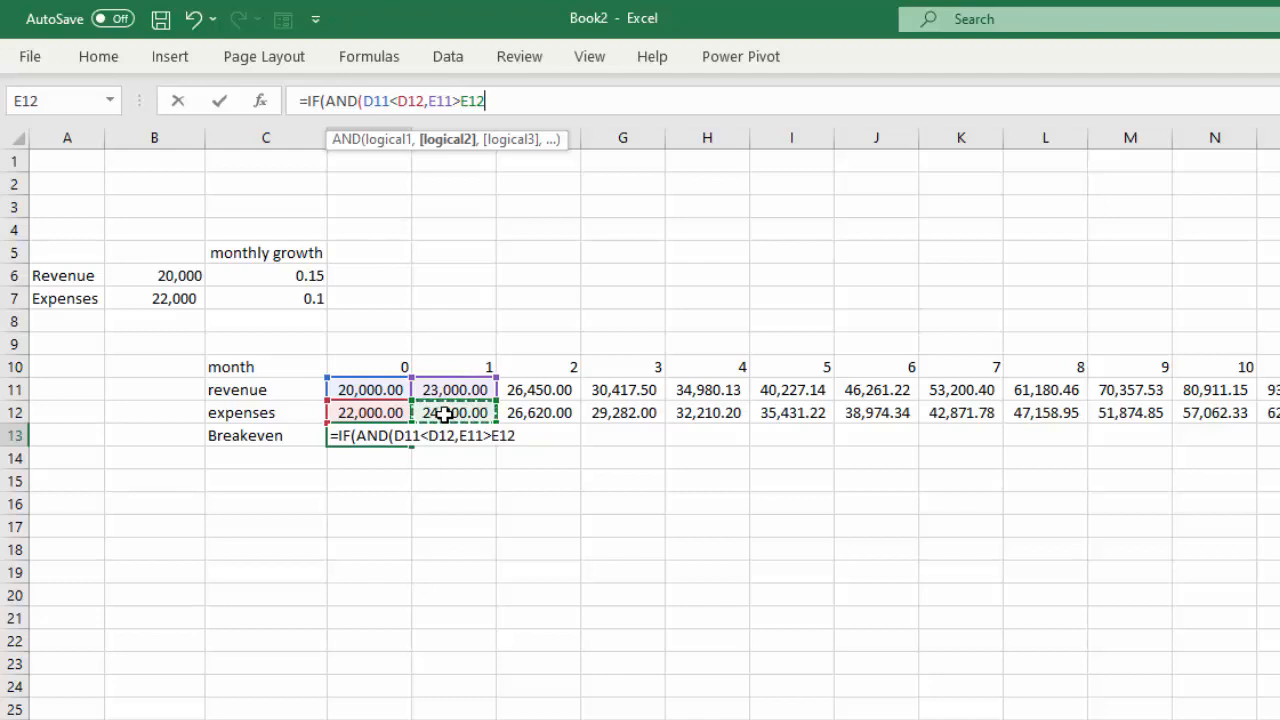
Step: Complete the D13 formula as =IF(AND(D11<D12,E11>E12),D10,0), returning the month number when both conditions hold and 0 otherwise
click(519, 104)
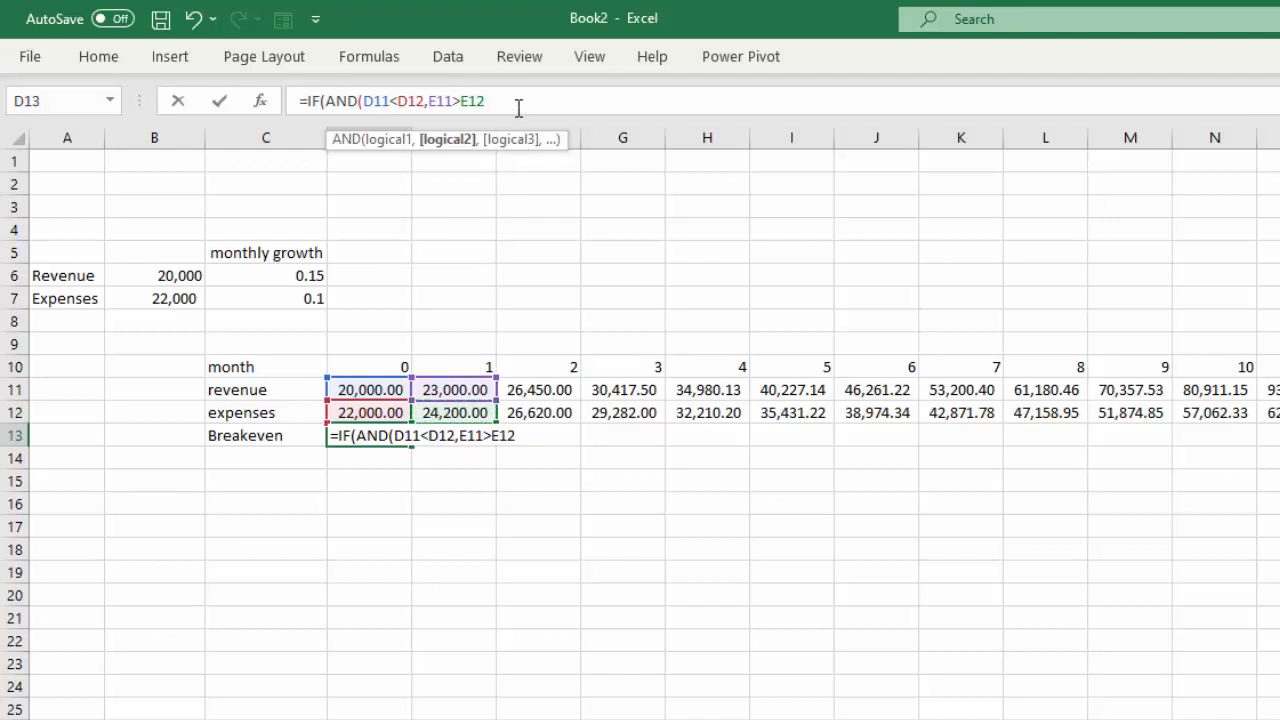
text(,f)
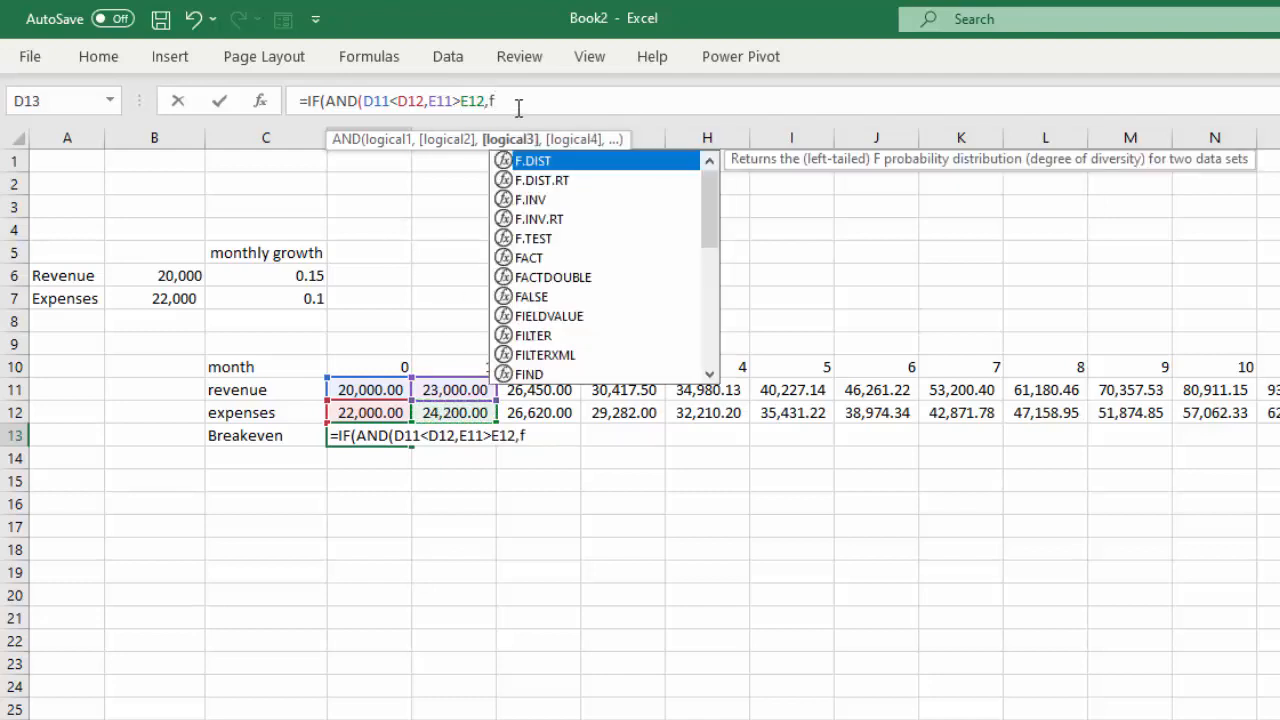
key(BackSpace)
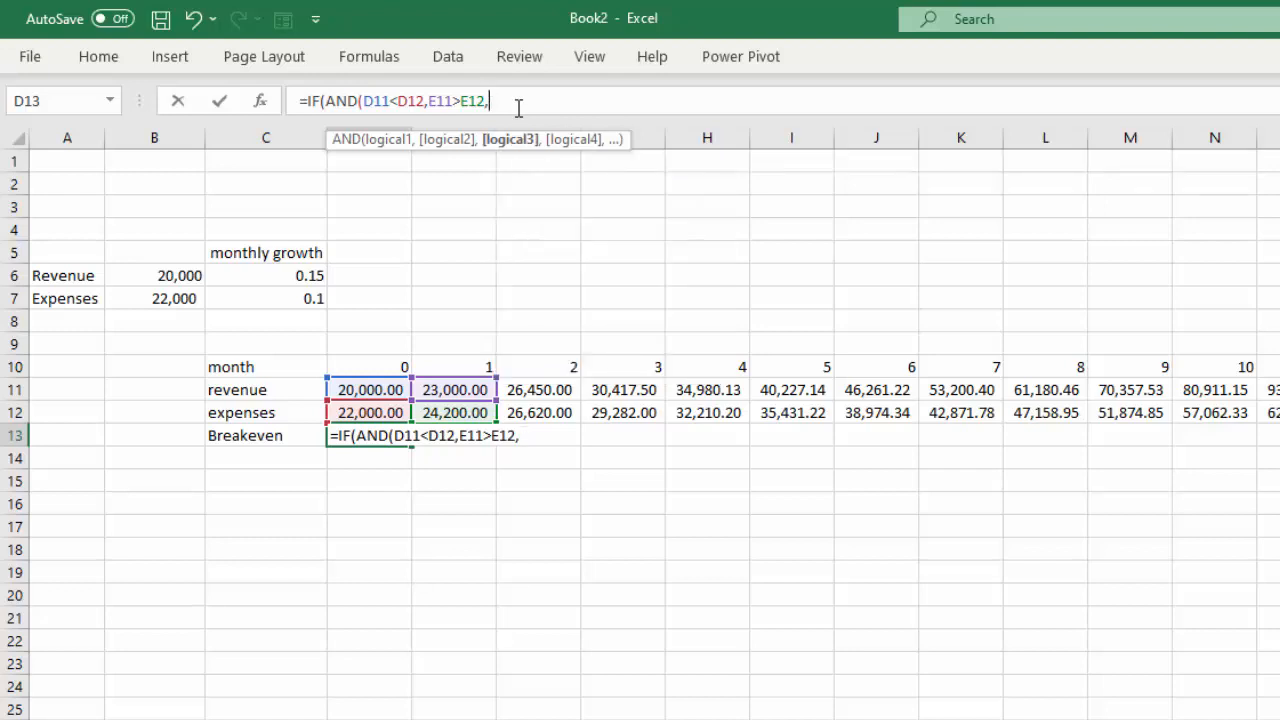
click(400, 368)
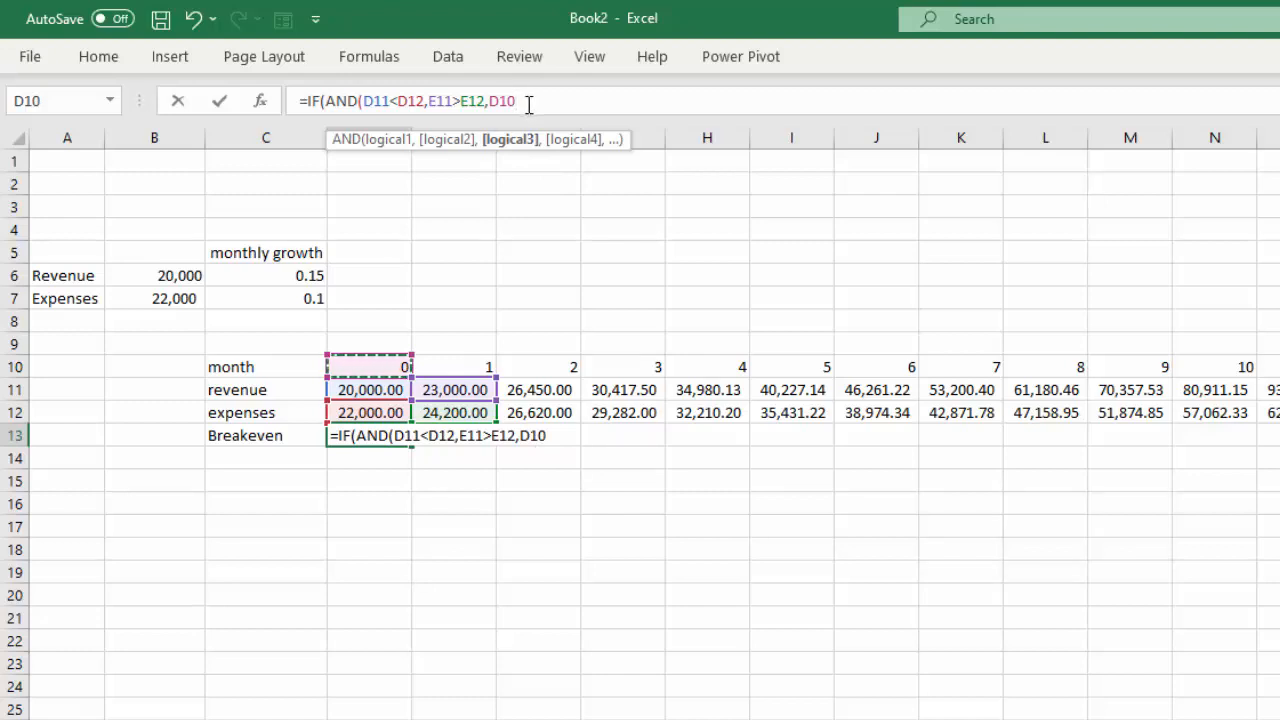
click(482, 104)
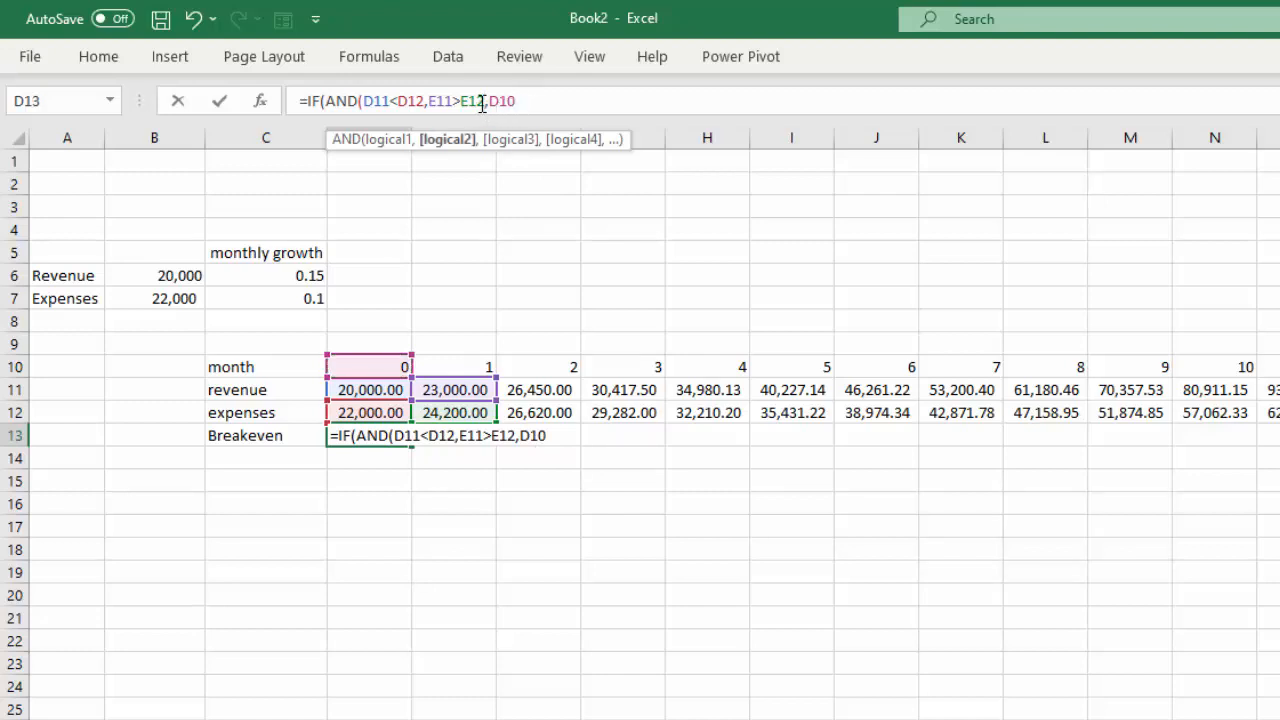
text())
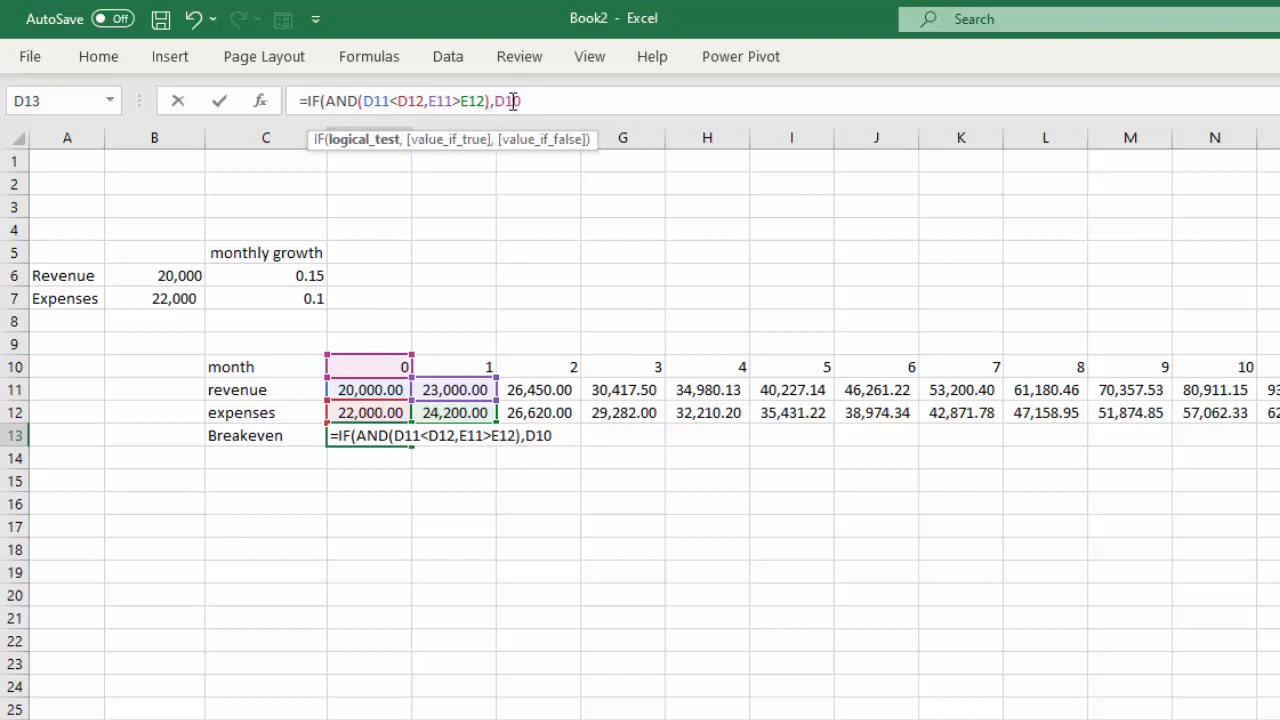
click(524, 100)
text(,0)
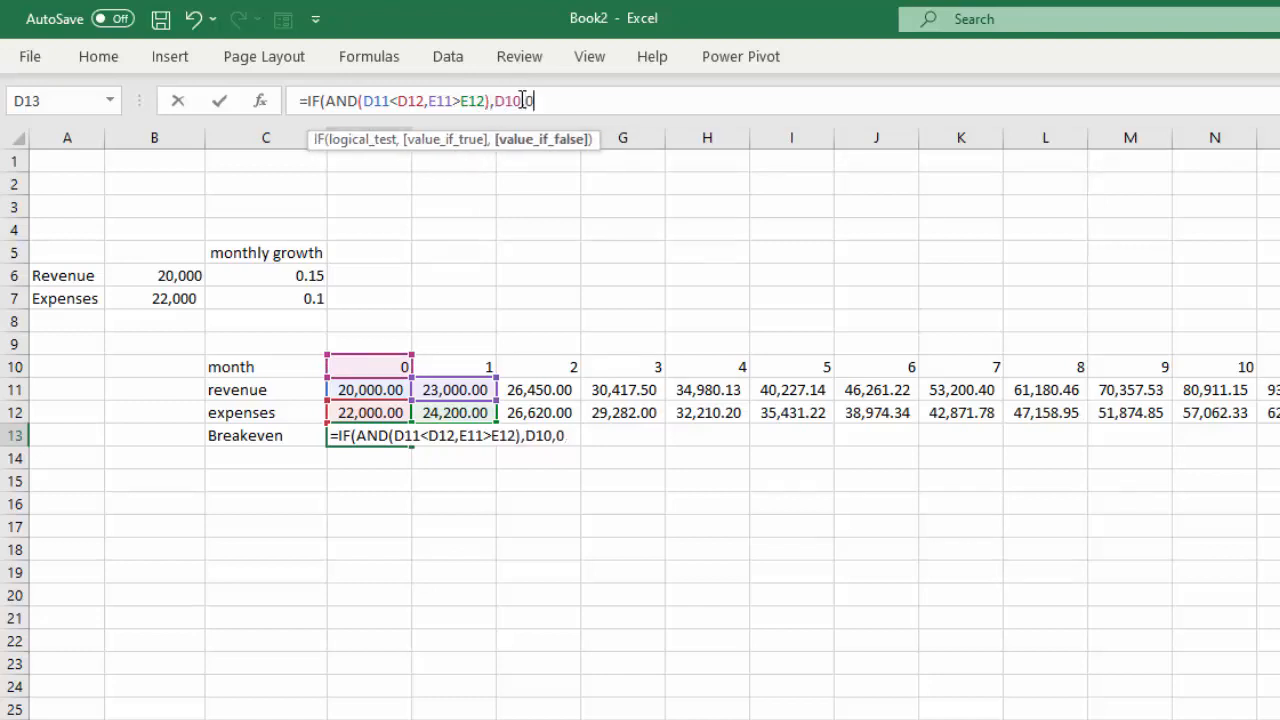
text())
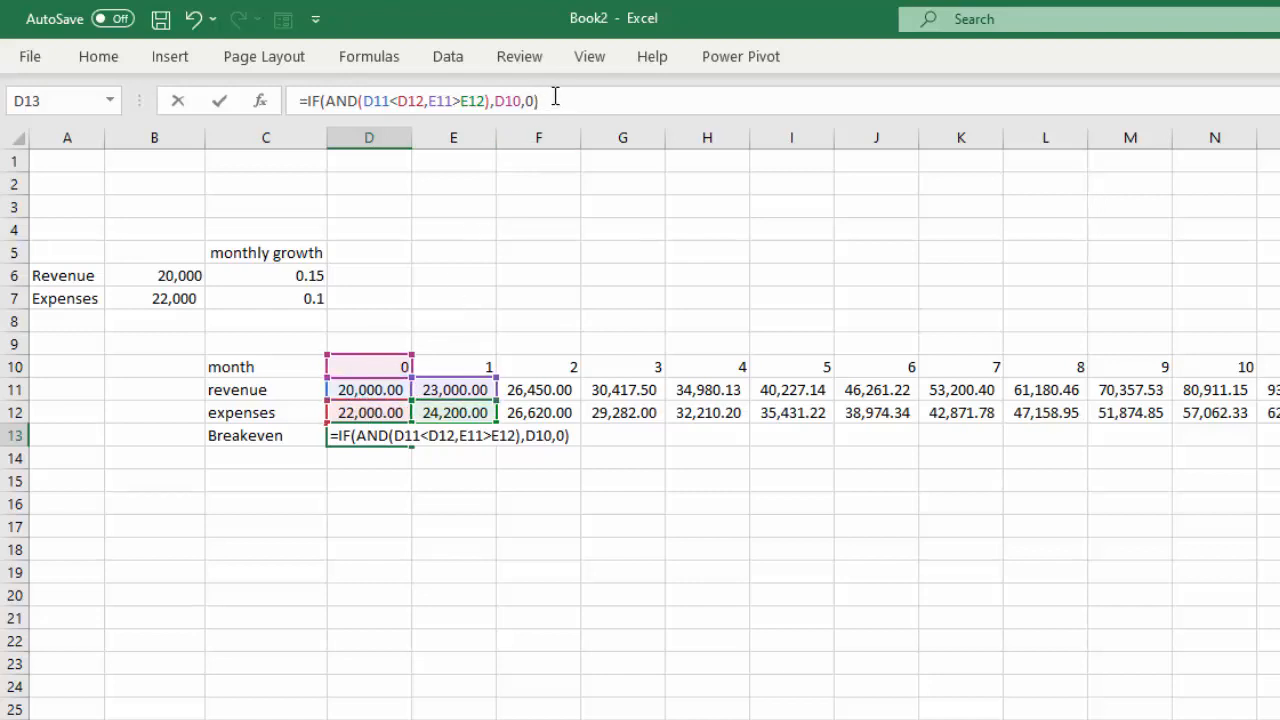
key(Return)
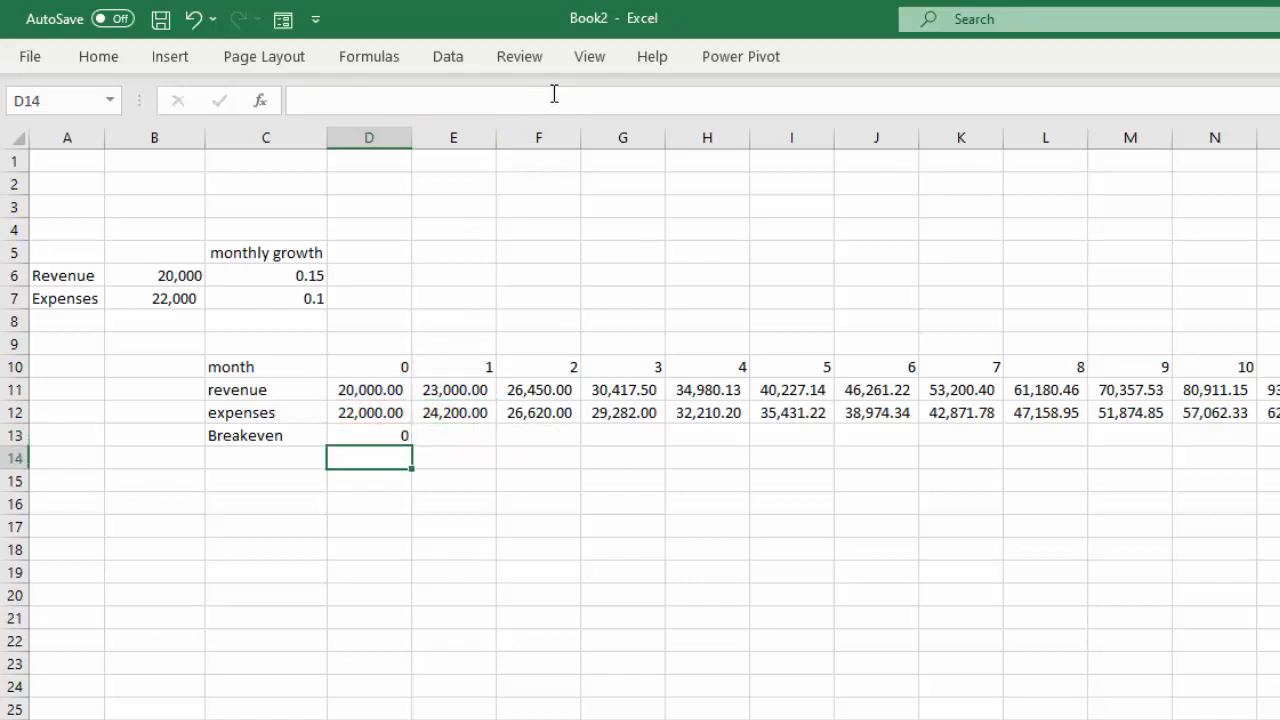
Step: Fill the D13 breakeven formula across row 13 through the month 12 column and check the copied formula in F13
click(406, 440)
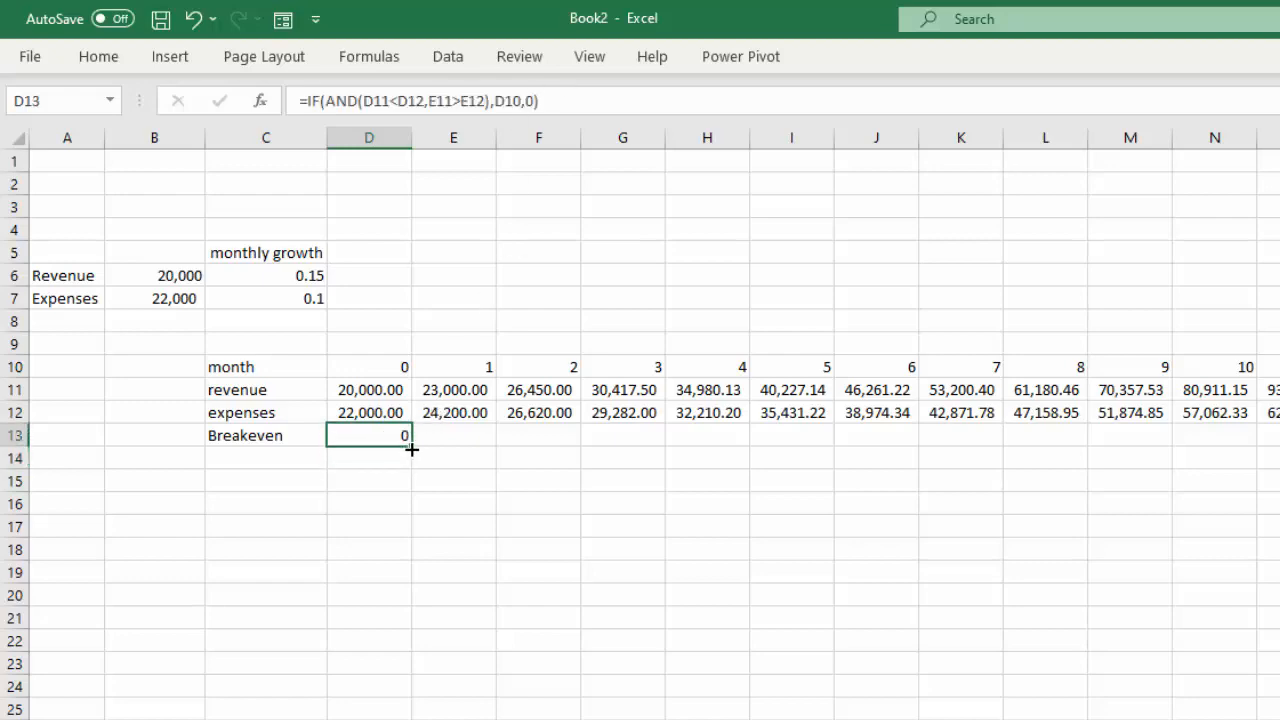
drag(408, 449, 1275, 443)
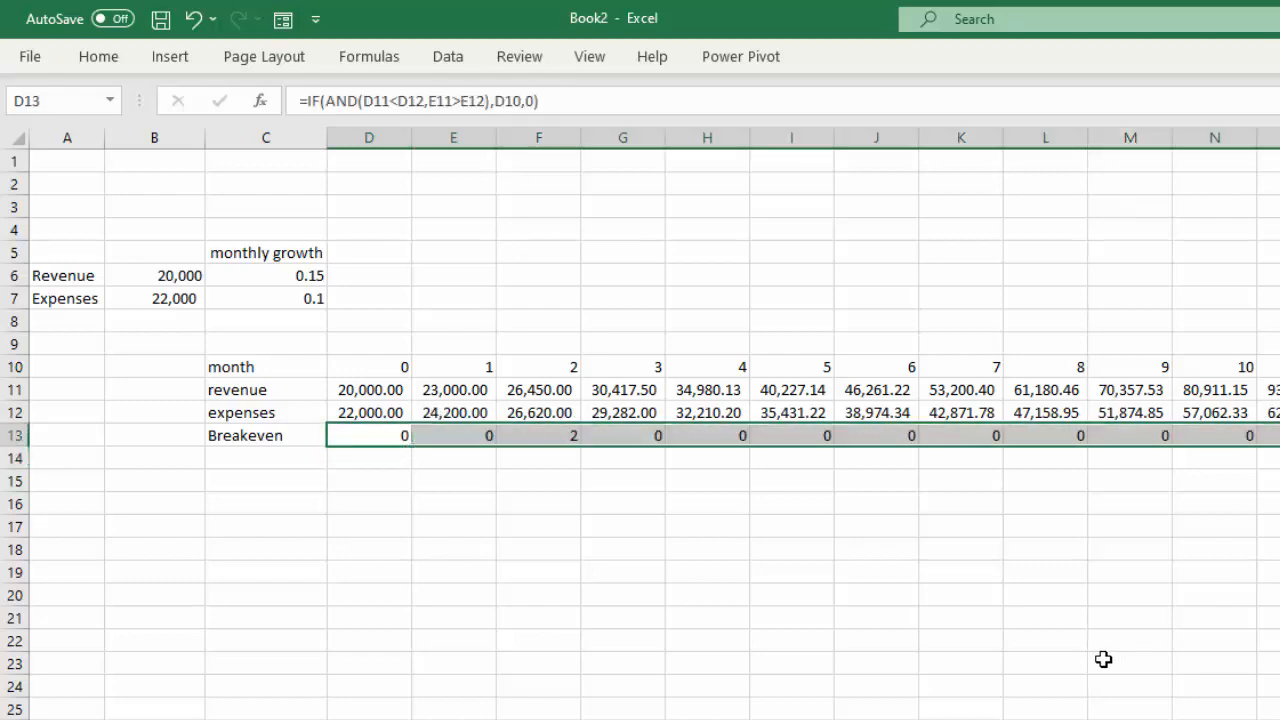
click(1062, 638)
click(555, 435)
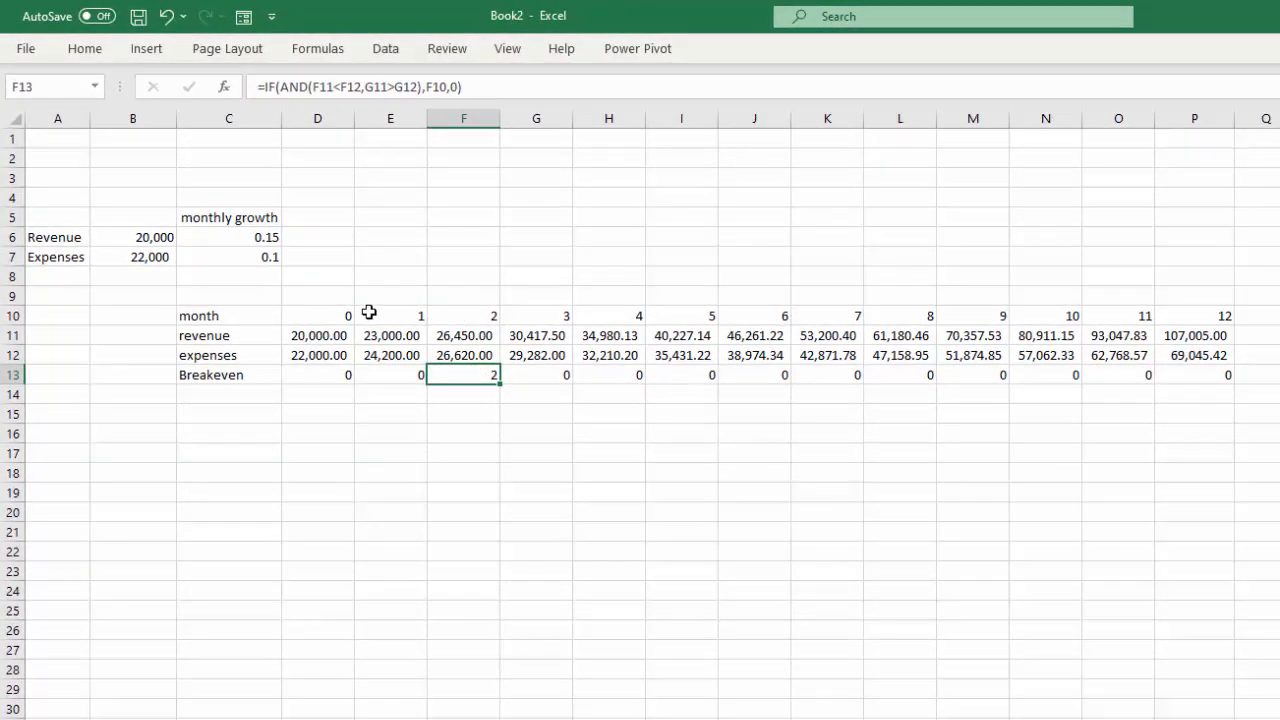
click(466, 412)
drag(445, 487, 436, 475)
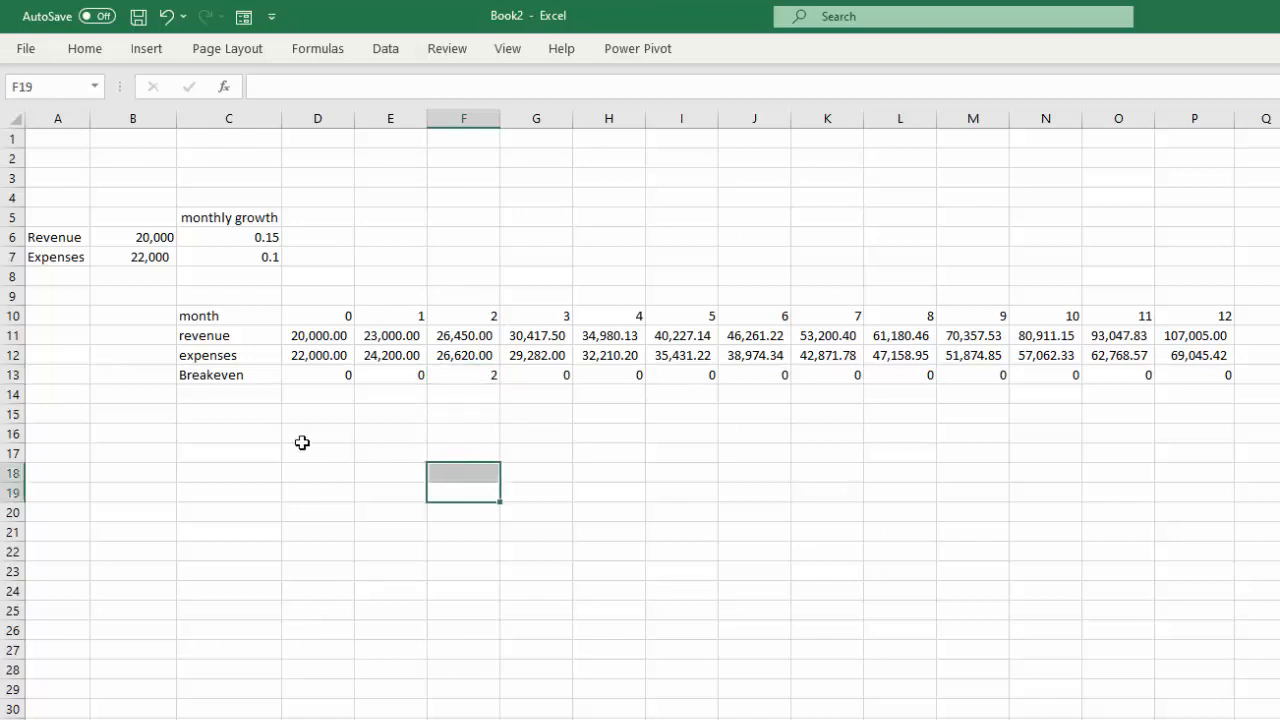
Step: Label C16 "BreakEven Month" below the projection table
click(302, 442)
click(248, 434)
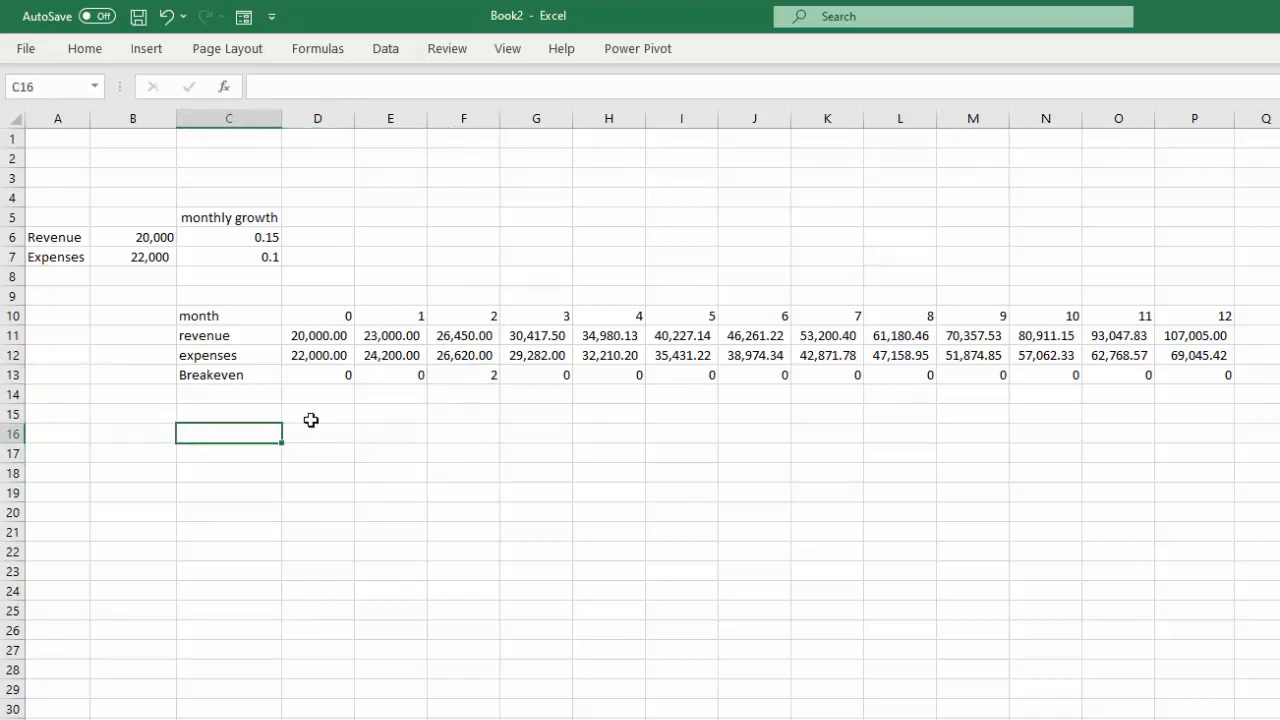
text(=)
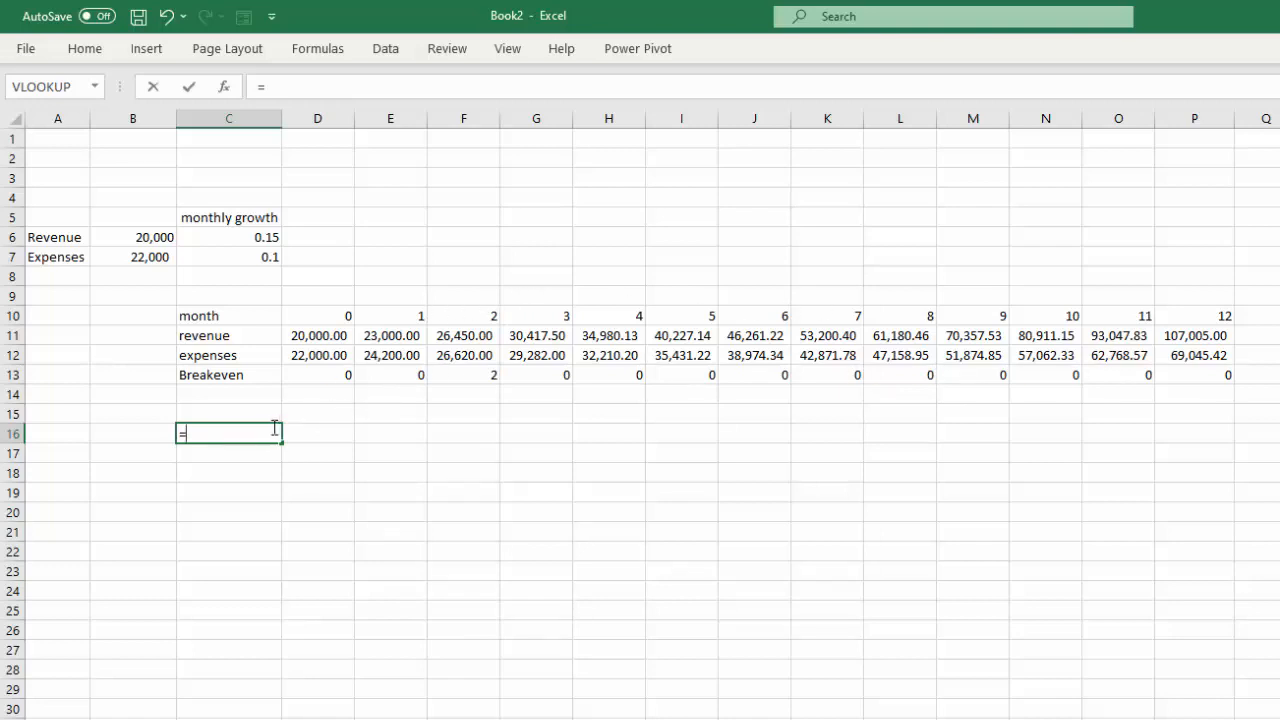
key(BackSpace)
text(Vre)
key(BackSpace)
key(BackSpace)
text(BreakEv)
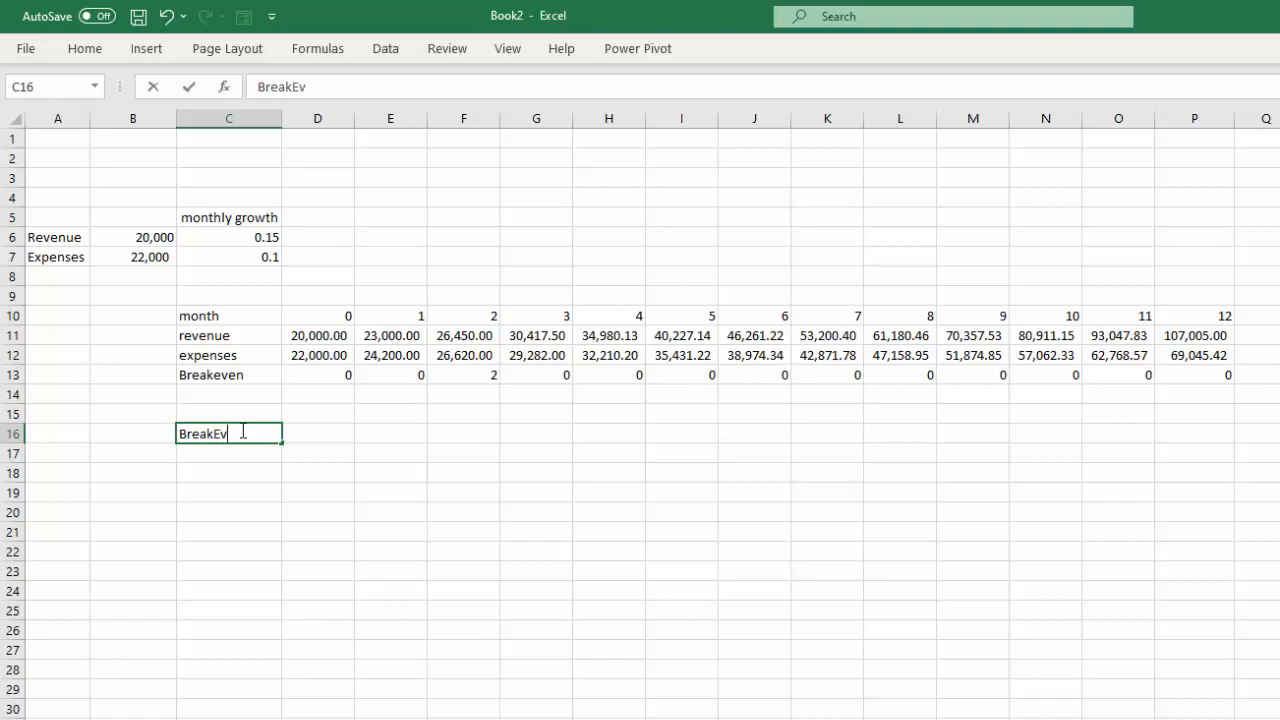
text(en Mont)
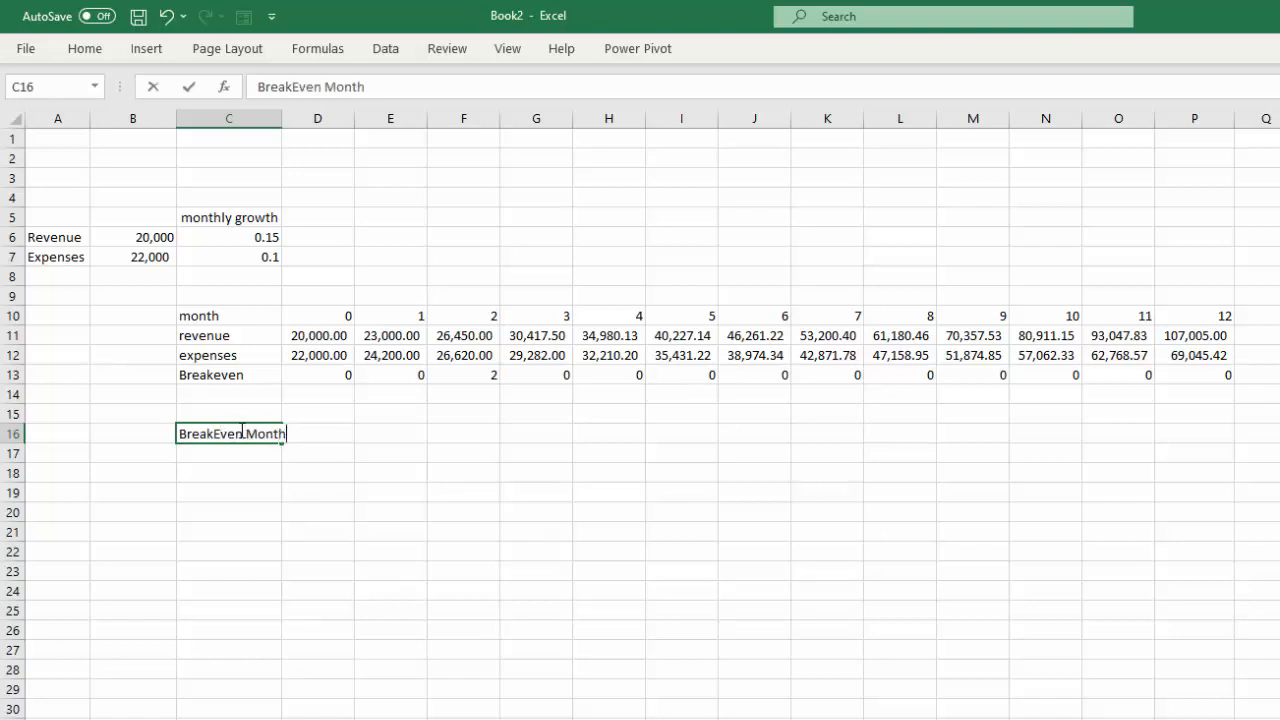
text(h)
key(Return)
Step: Begin an IF formula in D16 that tests whether the breakeven row sums to zero, =IF(SUM(D13:P13)=0,
click(313, 436)
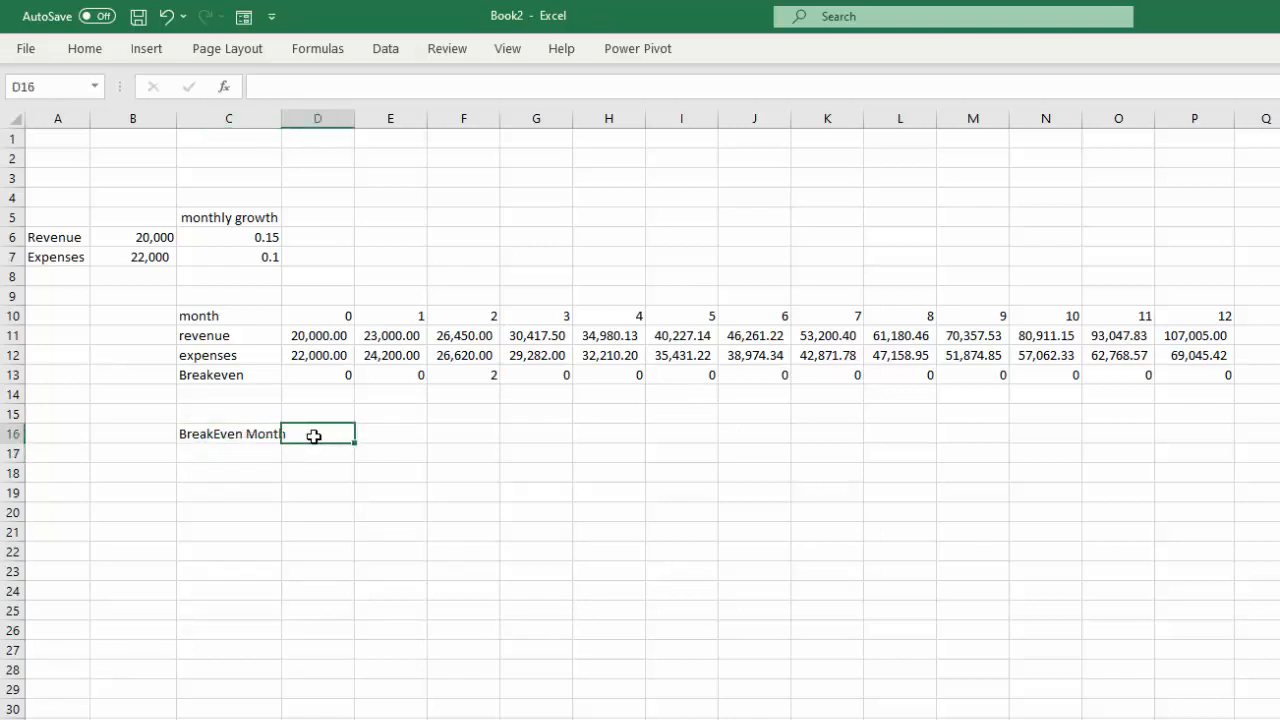
text(=uf)
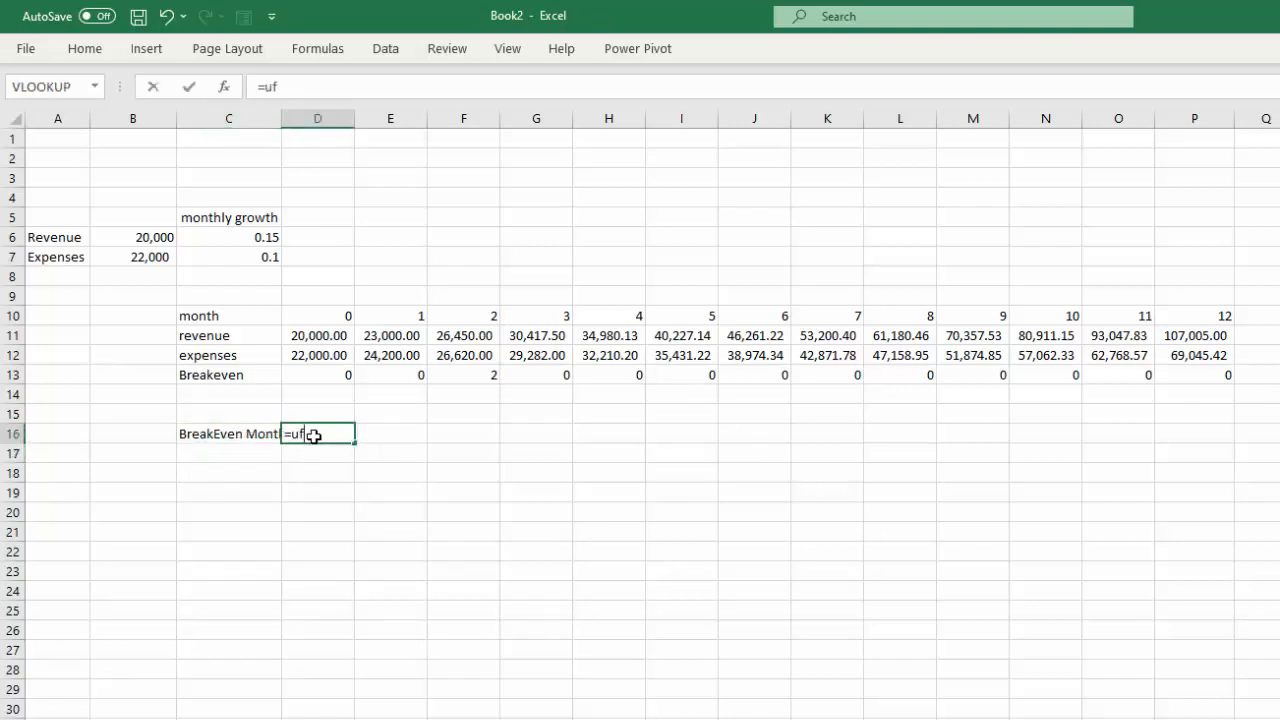
key(BackSpace)
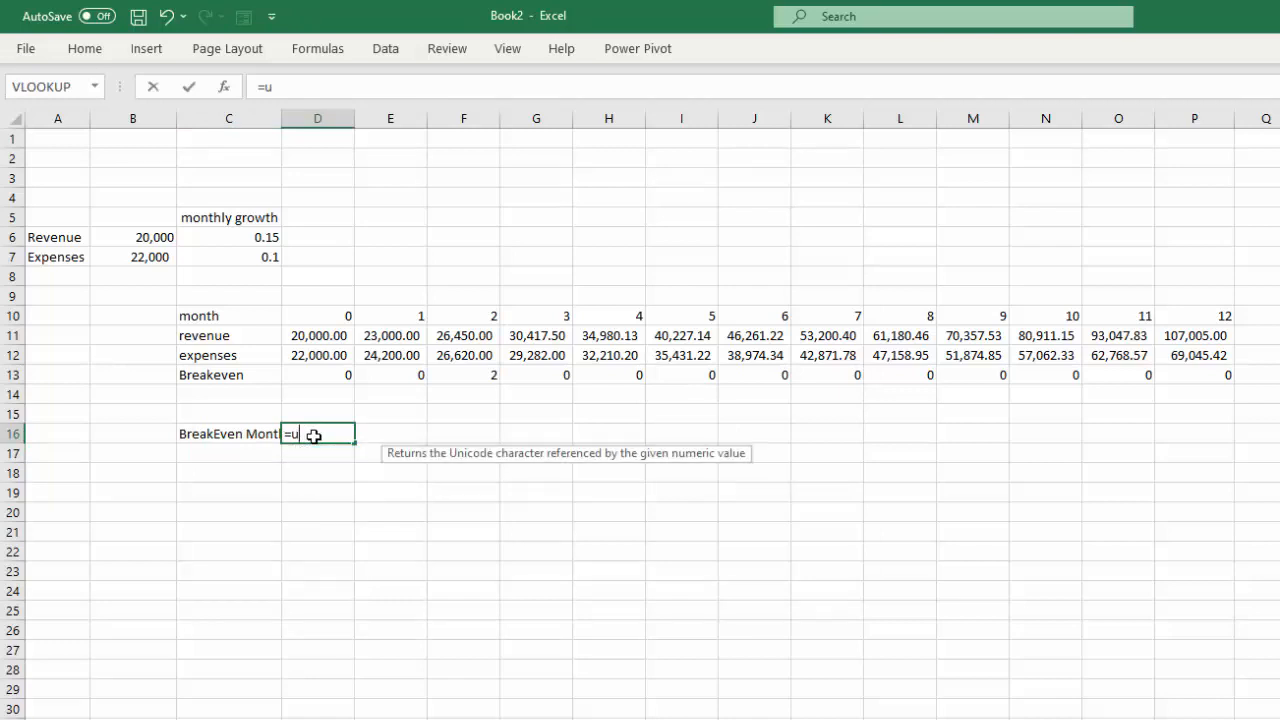
key(BackSpace)
text(if)
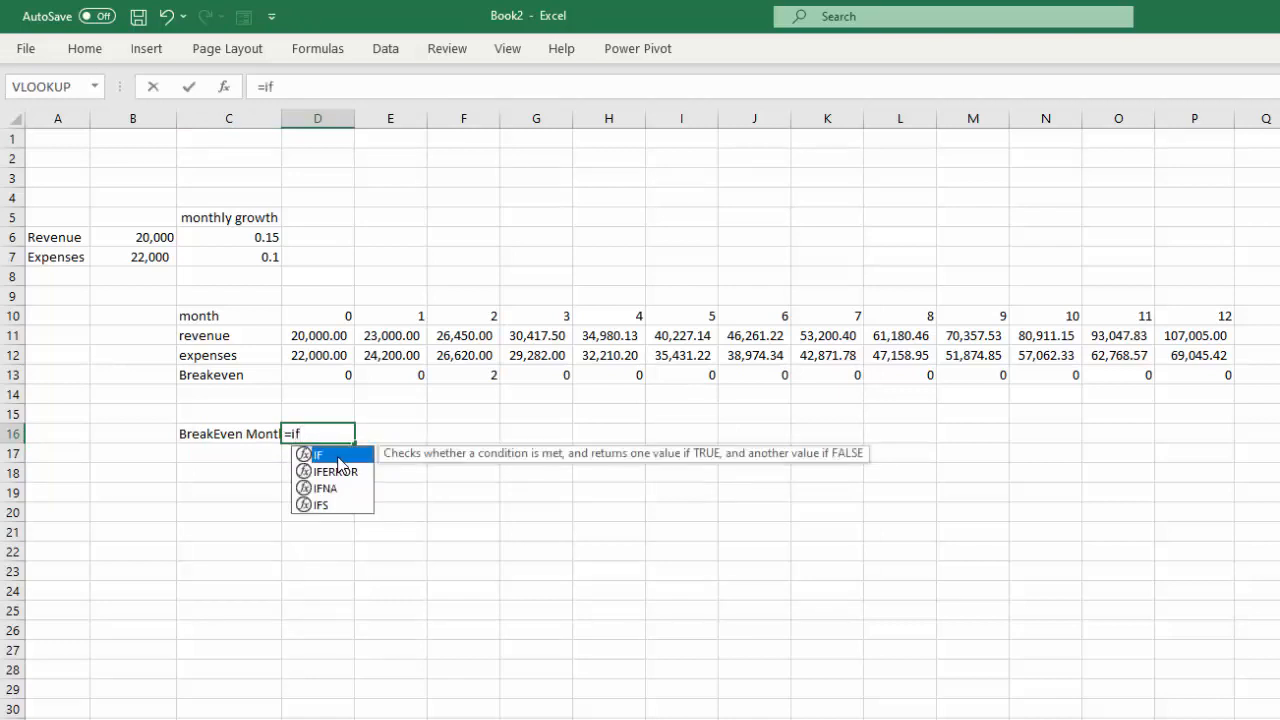
double_click(338, 458)
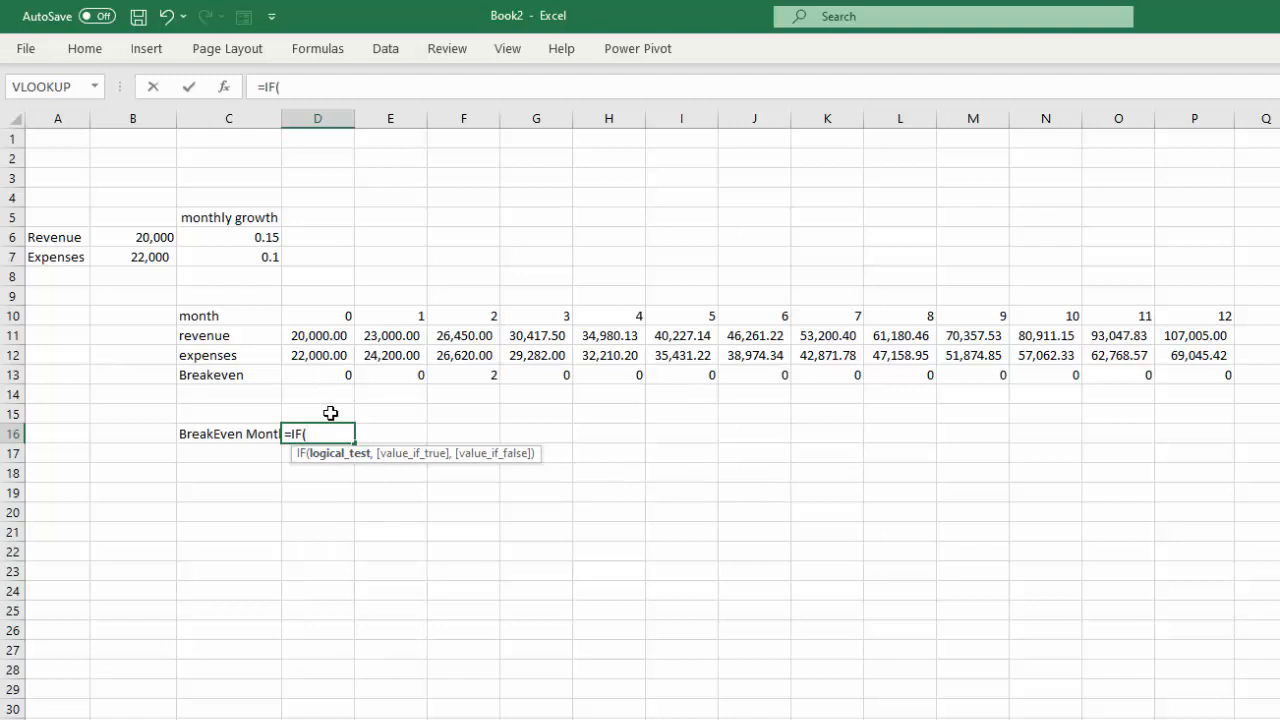
text(sum)
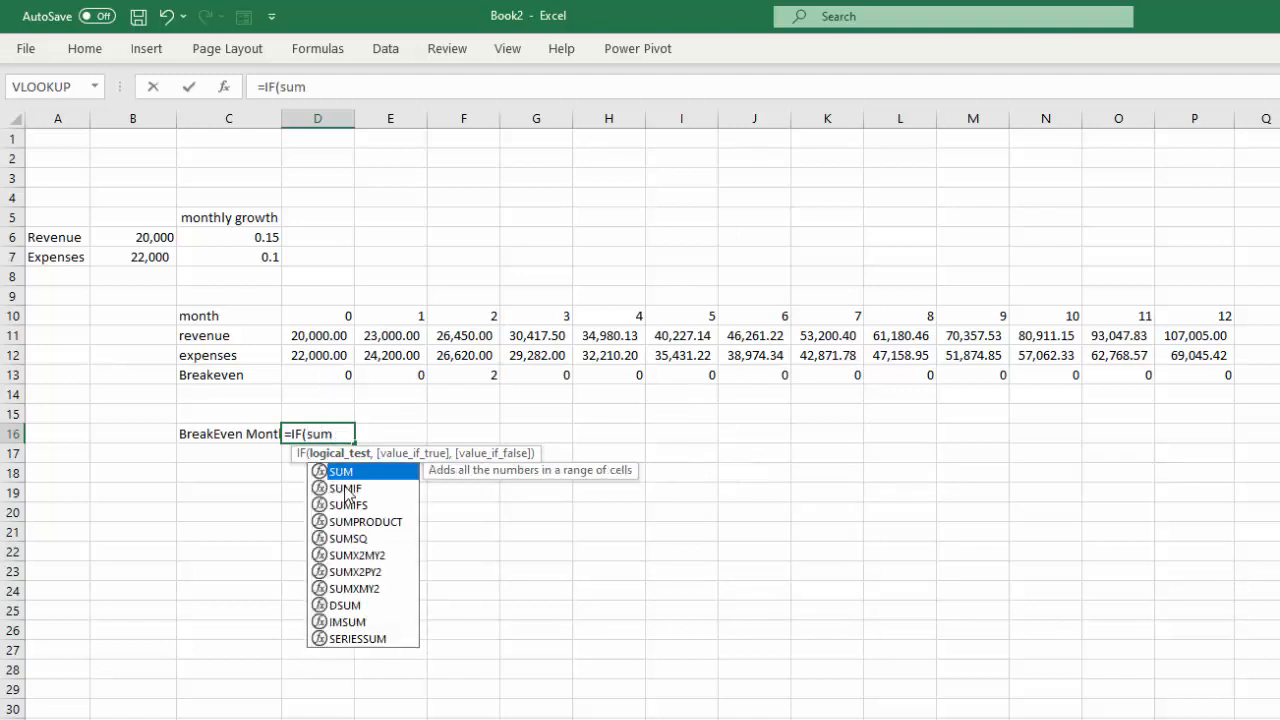
double_click(347, 476)
drag(316, 372, 1200, 368)
text())
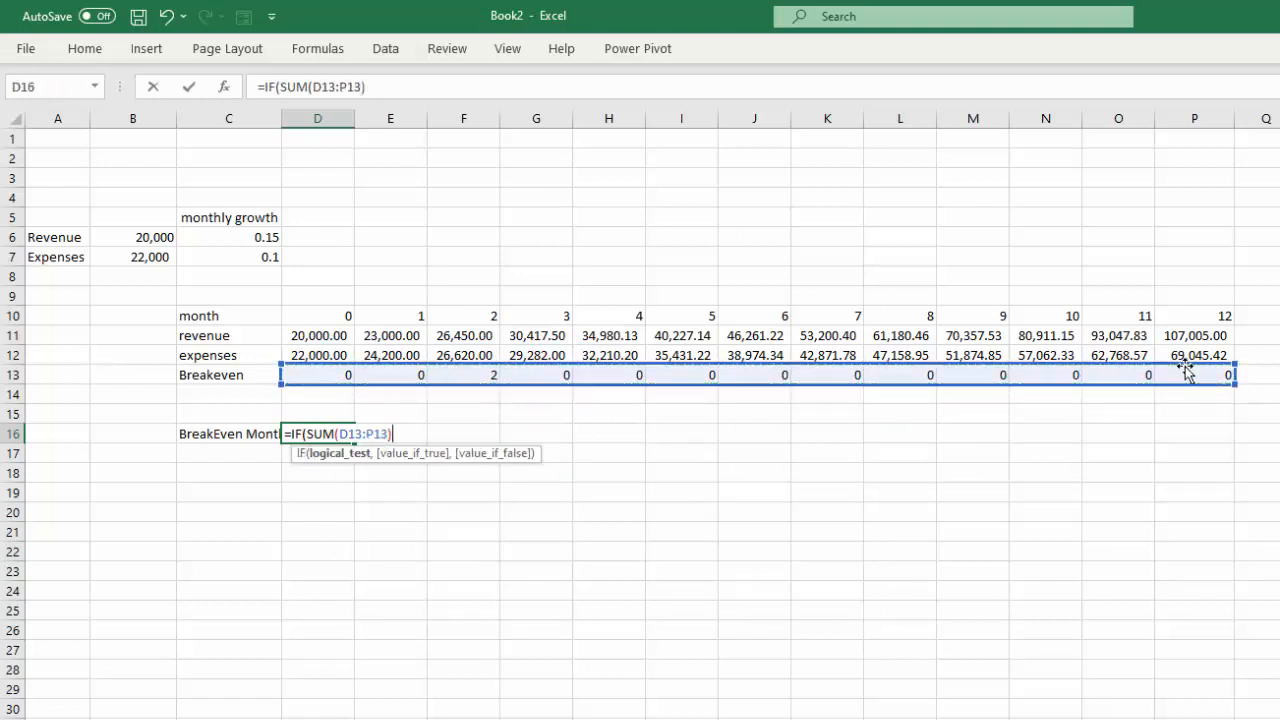
text(=0,)
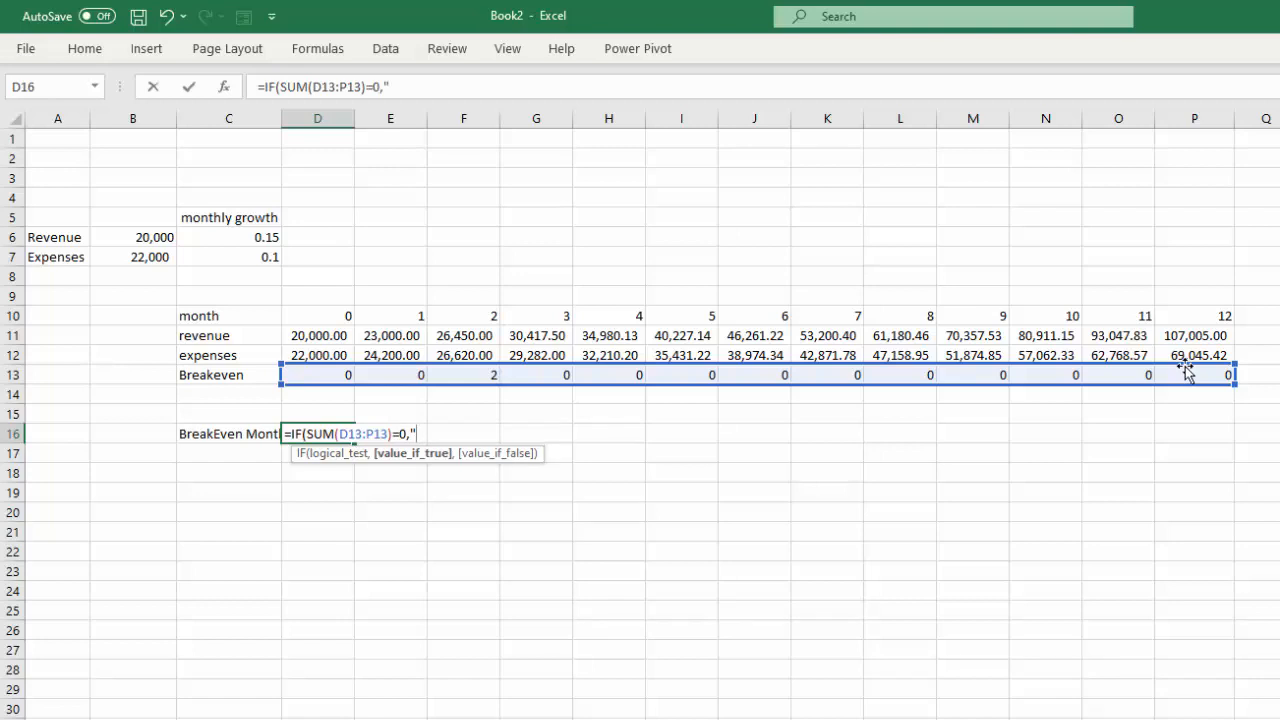
Step: Complete the D16 formula to return "in the red" when true and SUM(D13:P13) otherwise, accepting the proposed closing-parenthesis correction
text("in the red)
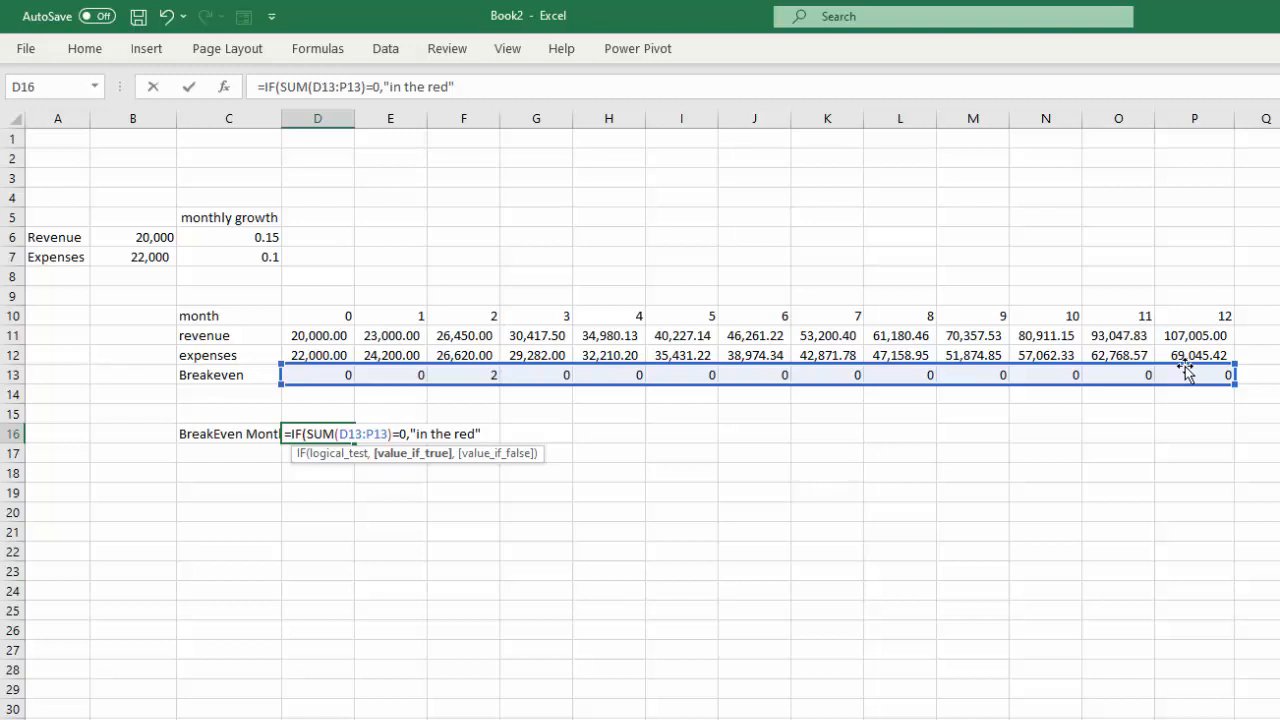
text(",)
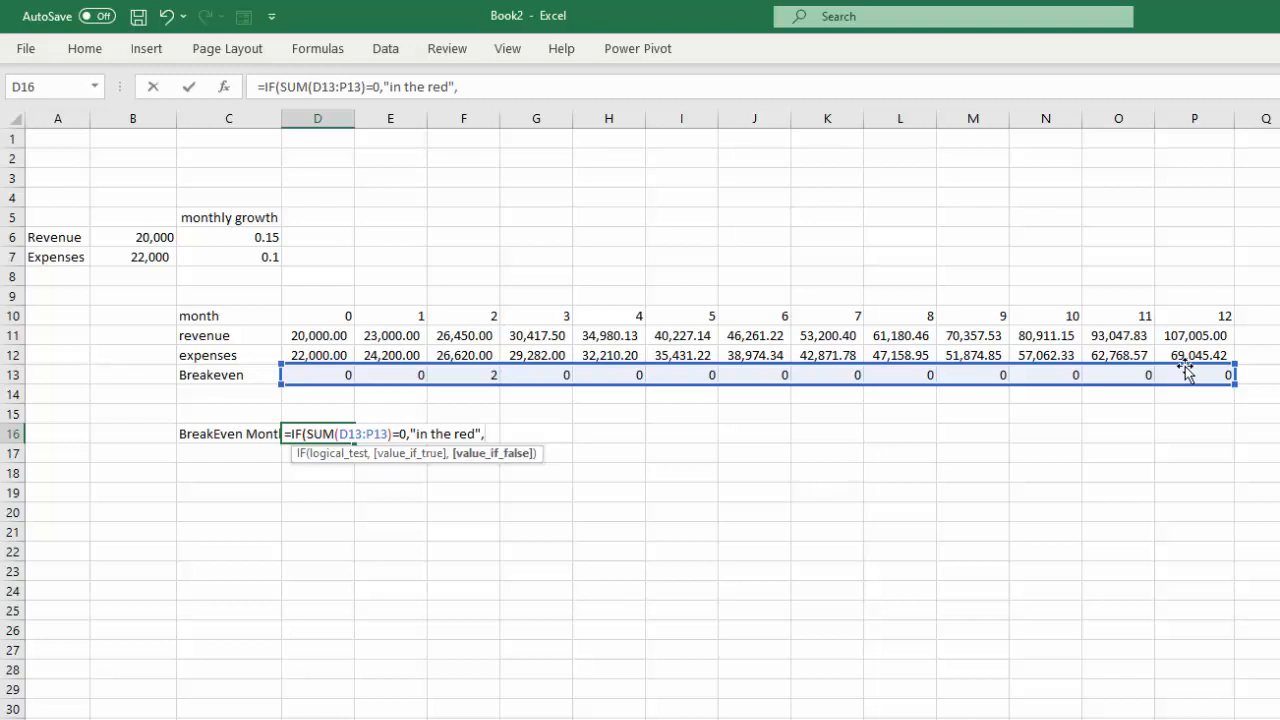
text(sum)
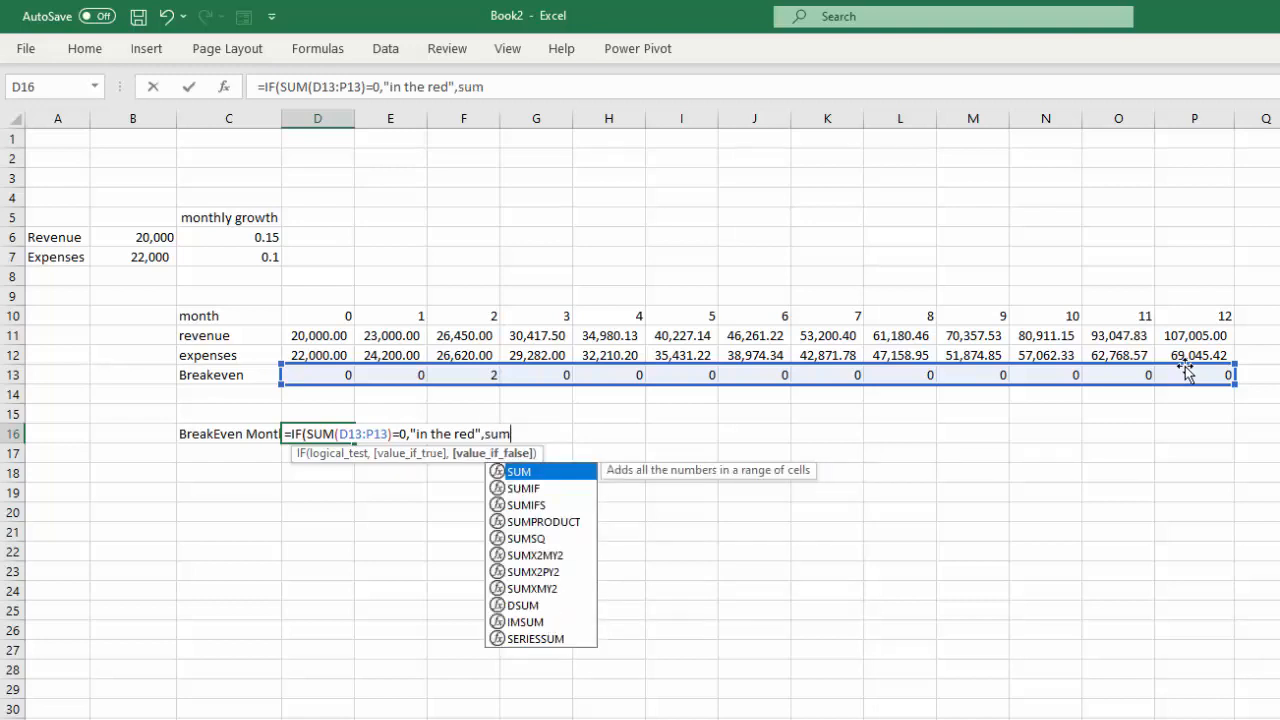
double_click(528, 472)
drag(340, 372, 1180, 366)
drag(1200, 363, 1171, 374)
key(Return)
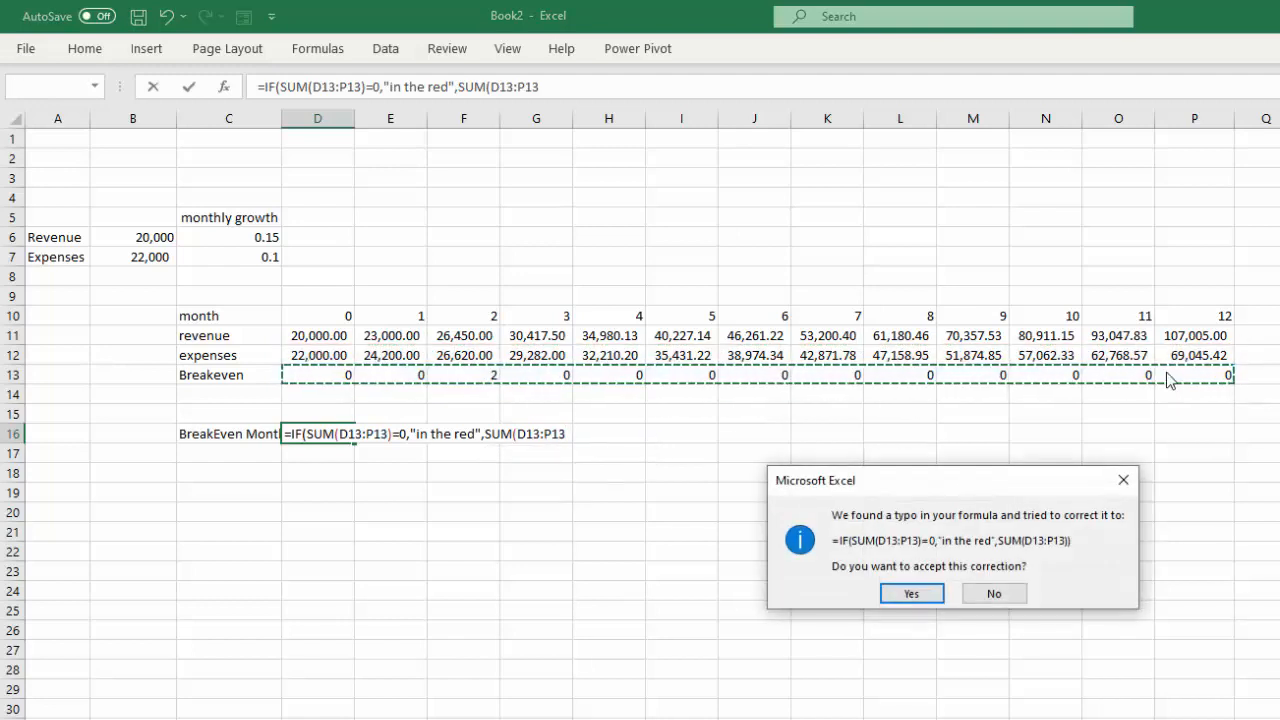
click(908, 592)
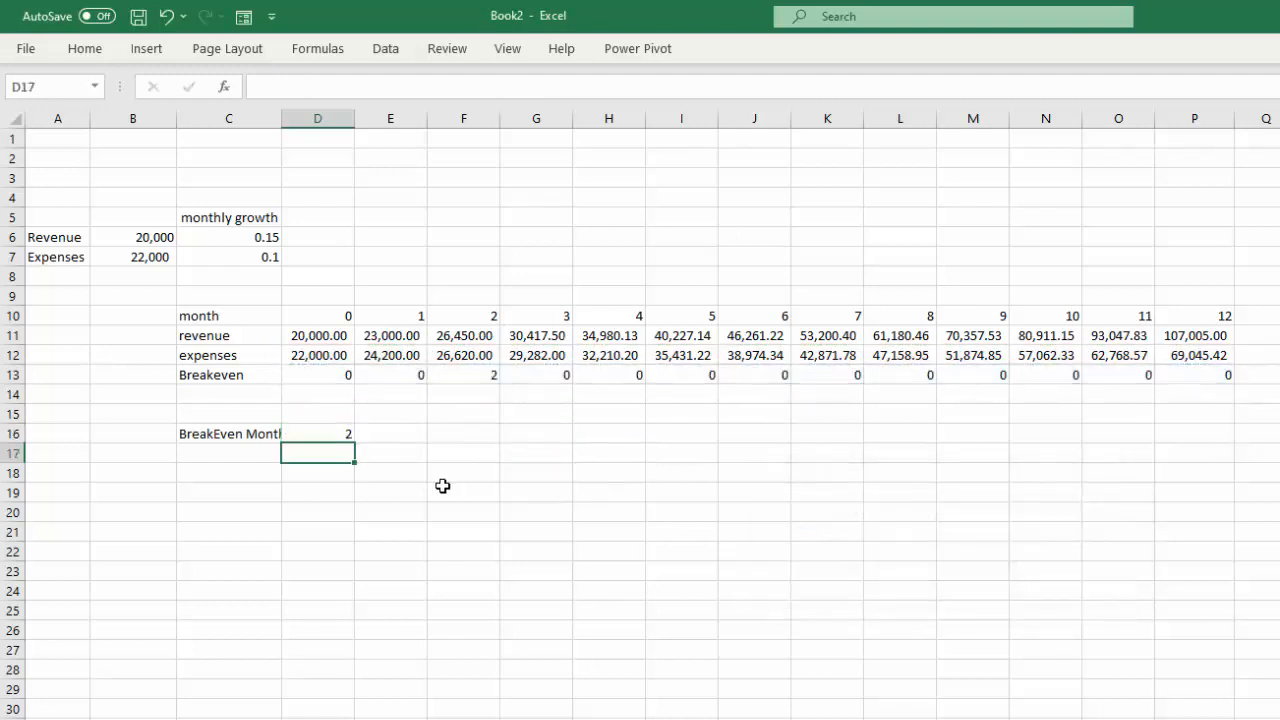
Step: Review the D16 formula and autofit column C to show the full "BreakEven Month" label
click(336, 437)
click(247, 451)
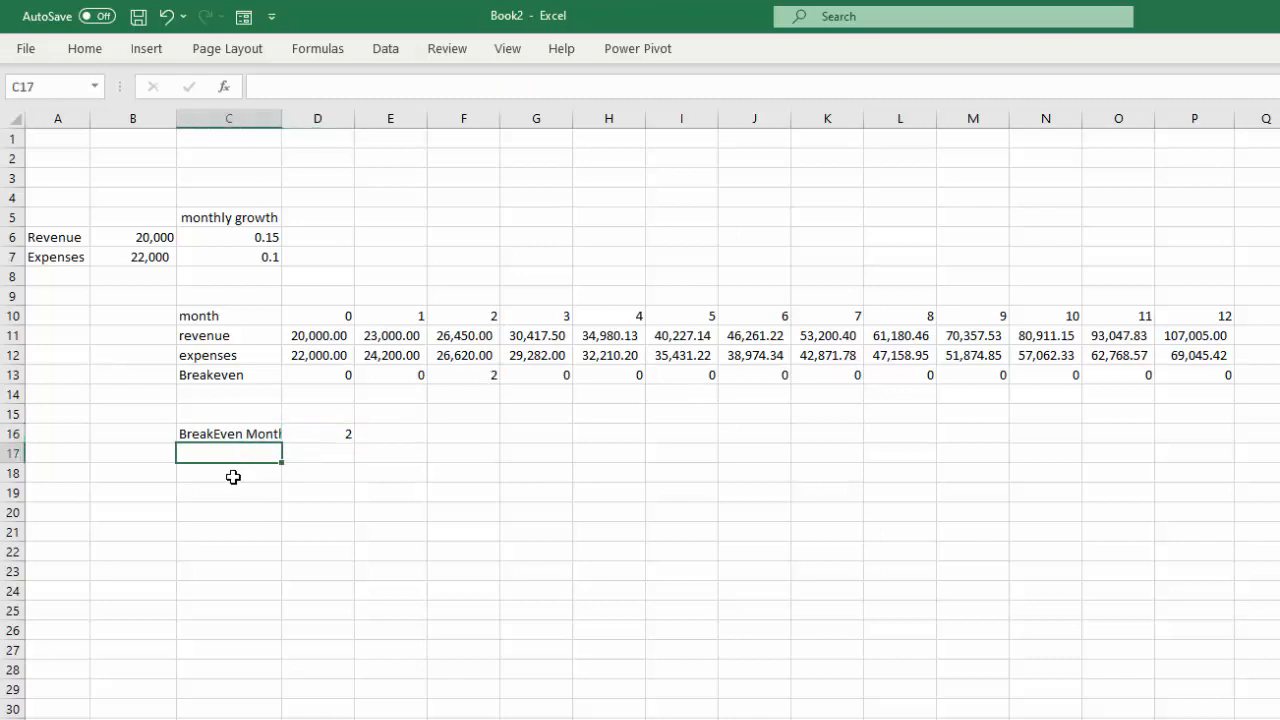
click(323, 433)
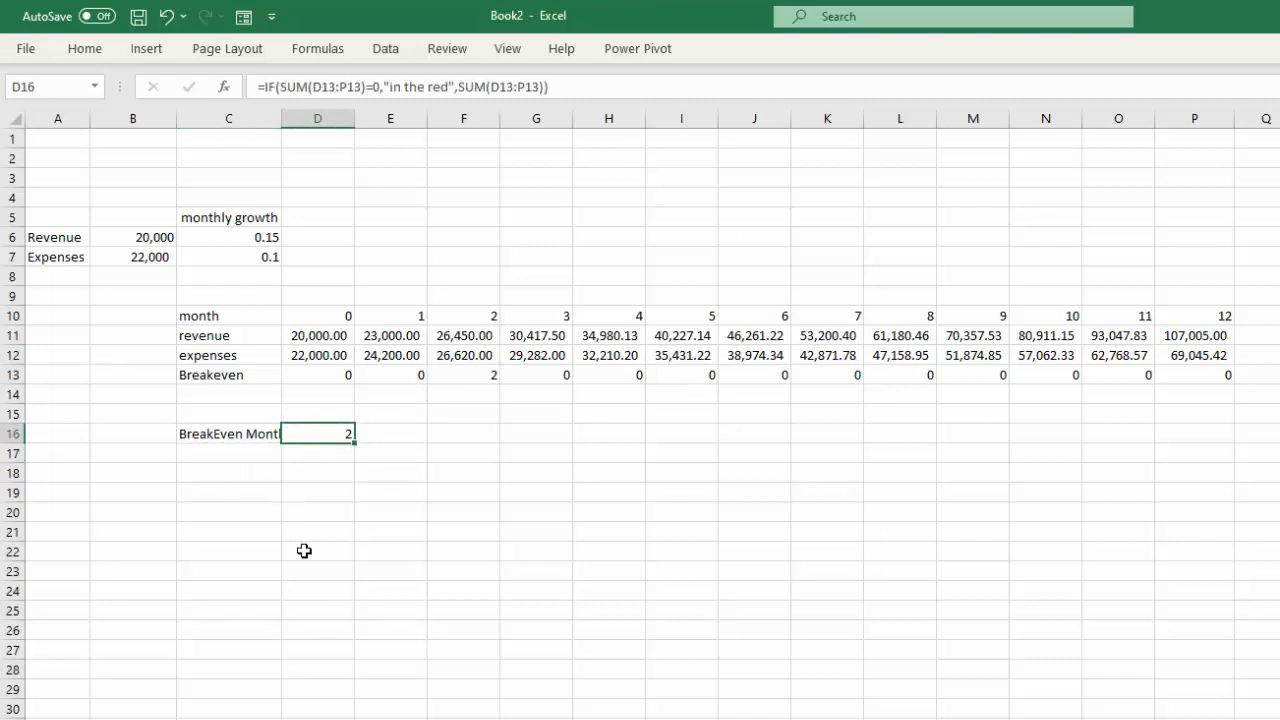
click(277, 532)
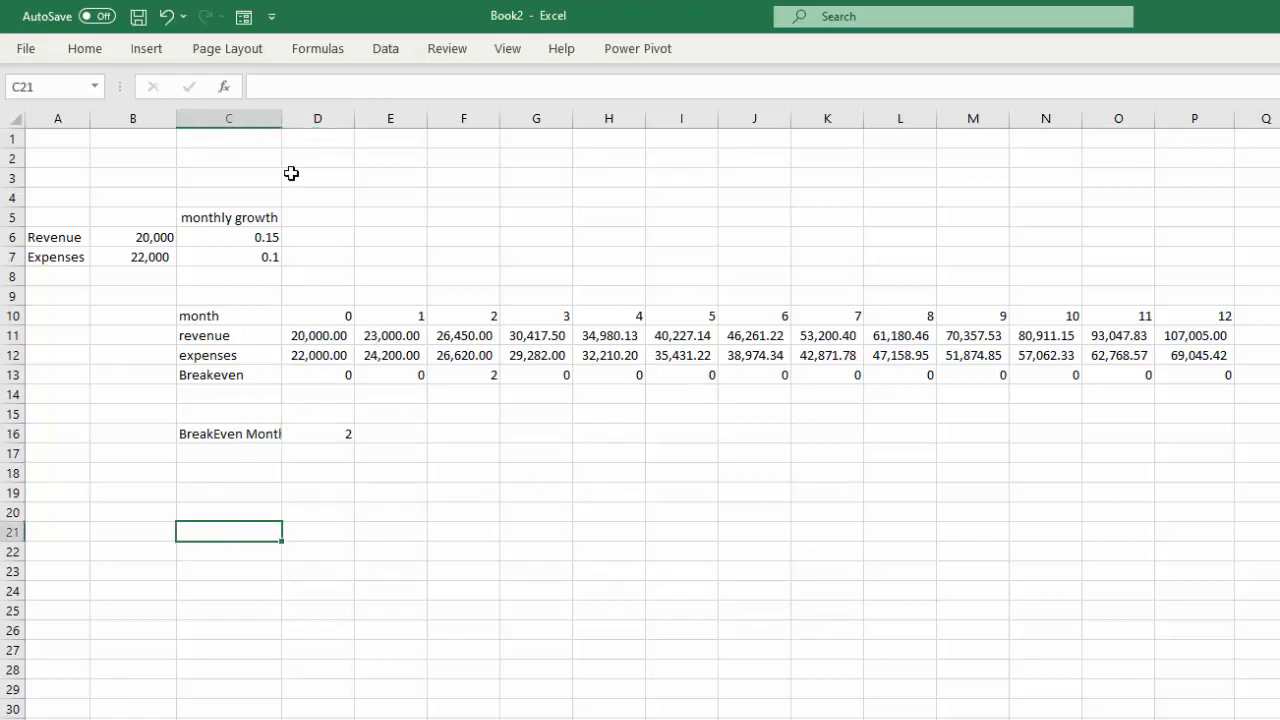
double_click(282, 120)
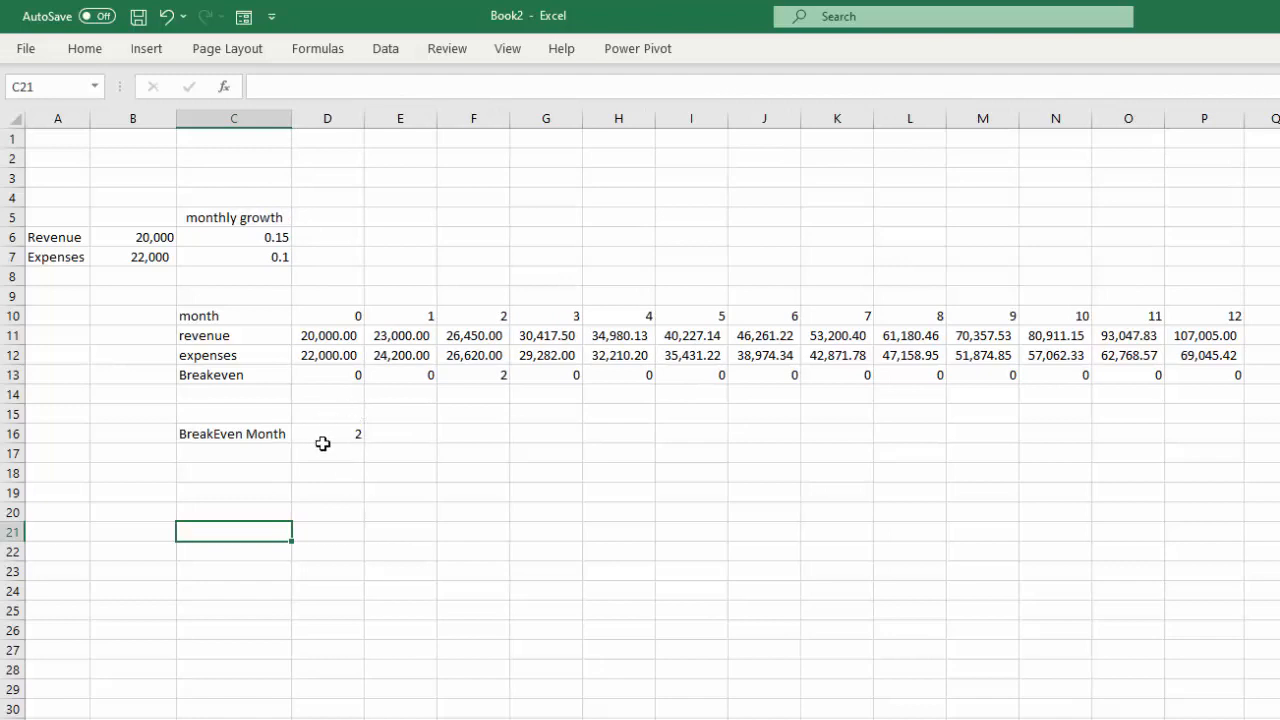
Step: Label C21 "Revenue variation" below the breakeven month result
click(337, 592)
click(268, 530)
click(332, 524)
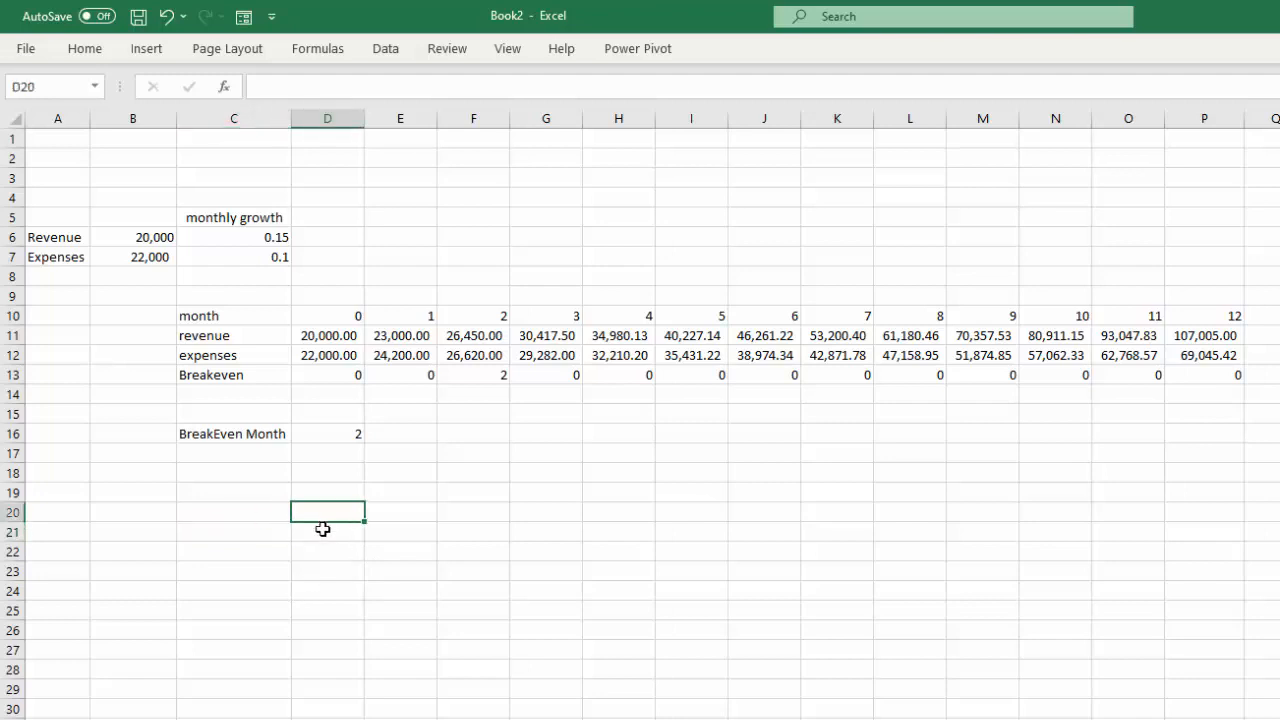
click(237, 538)
text(Reve)
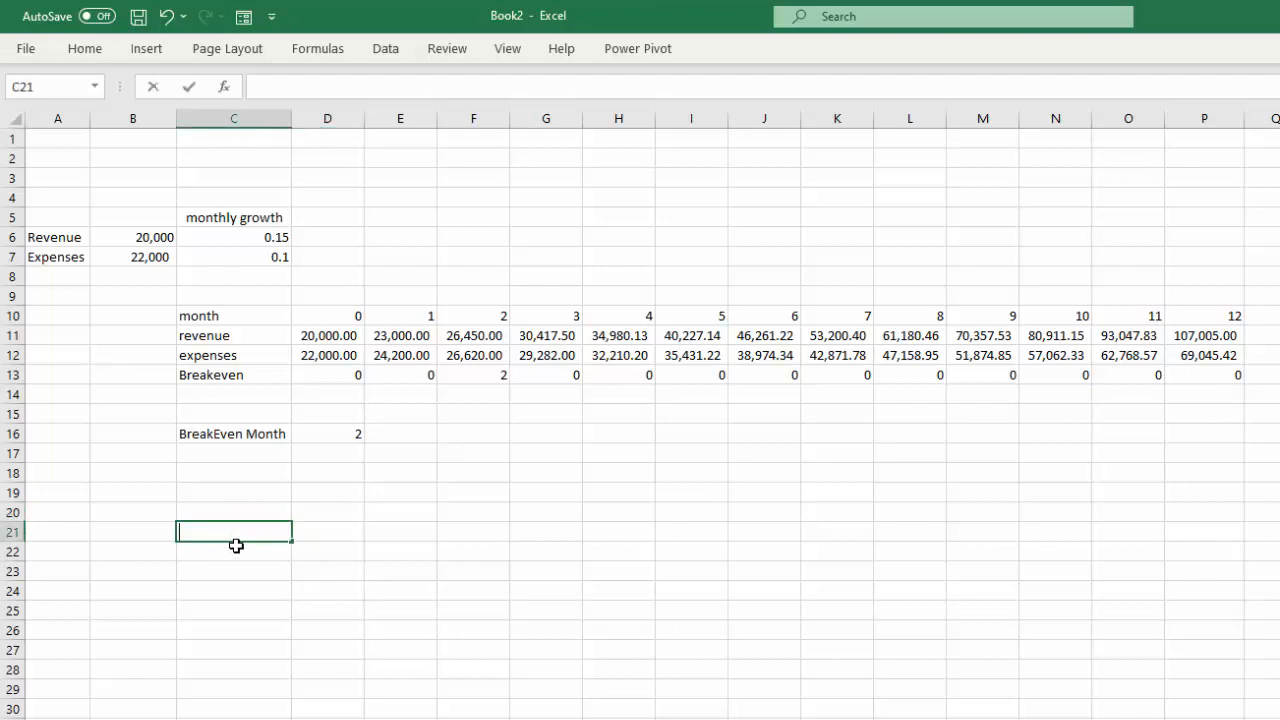
text(nue v)
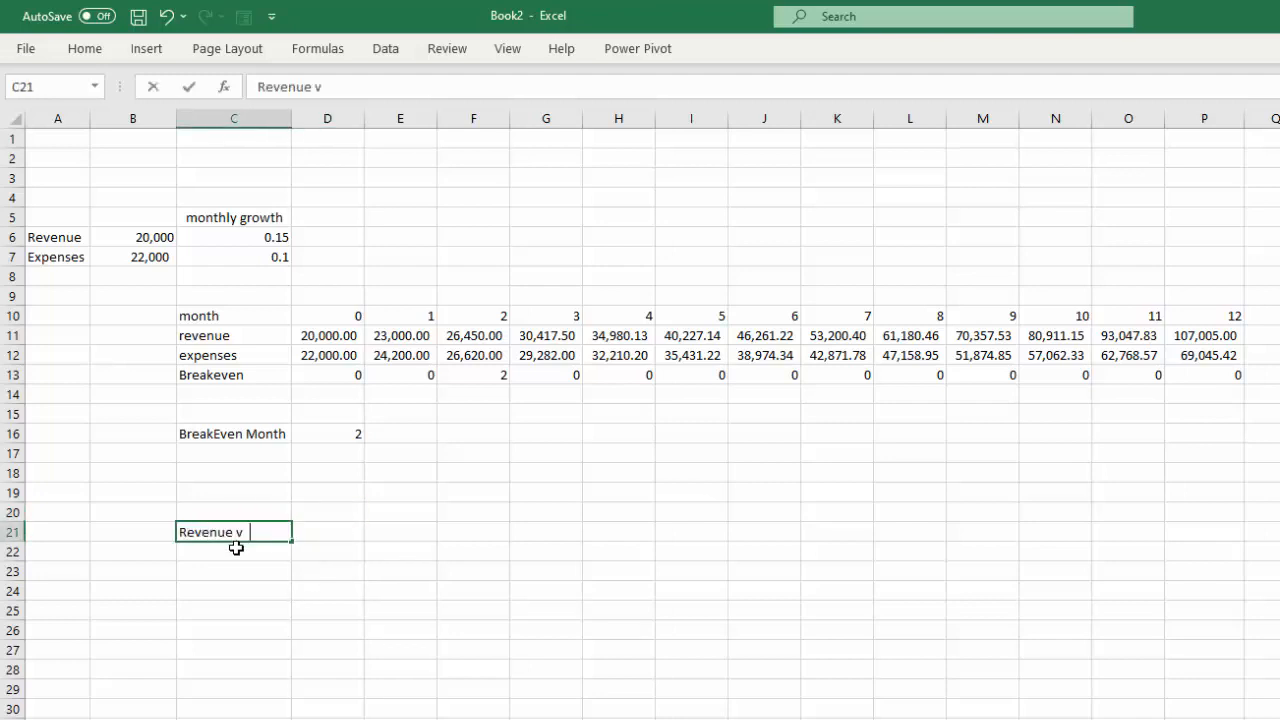
text(ariation)
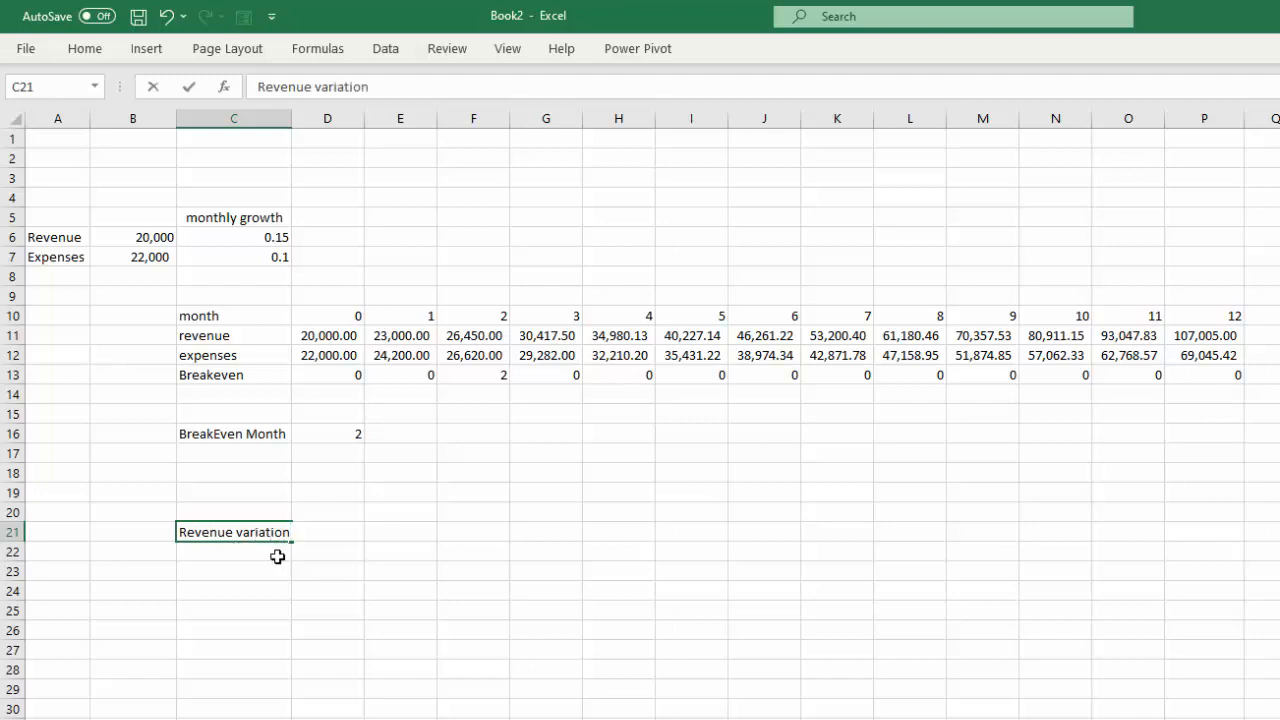
click(276, 570)
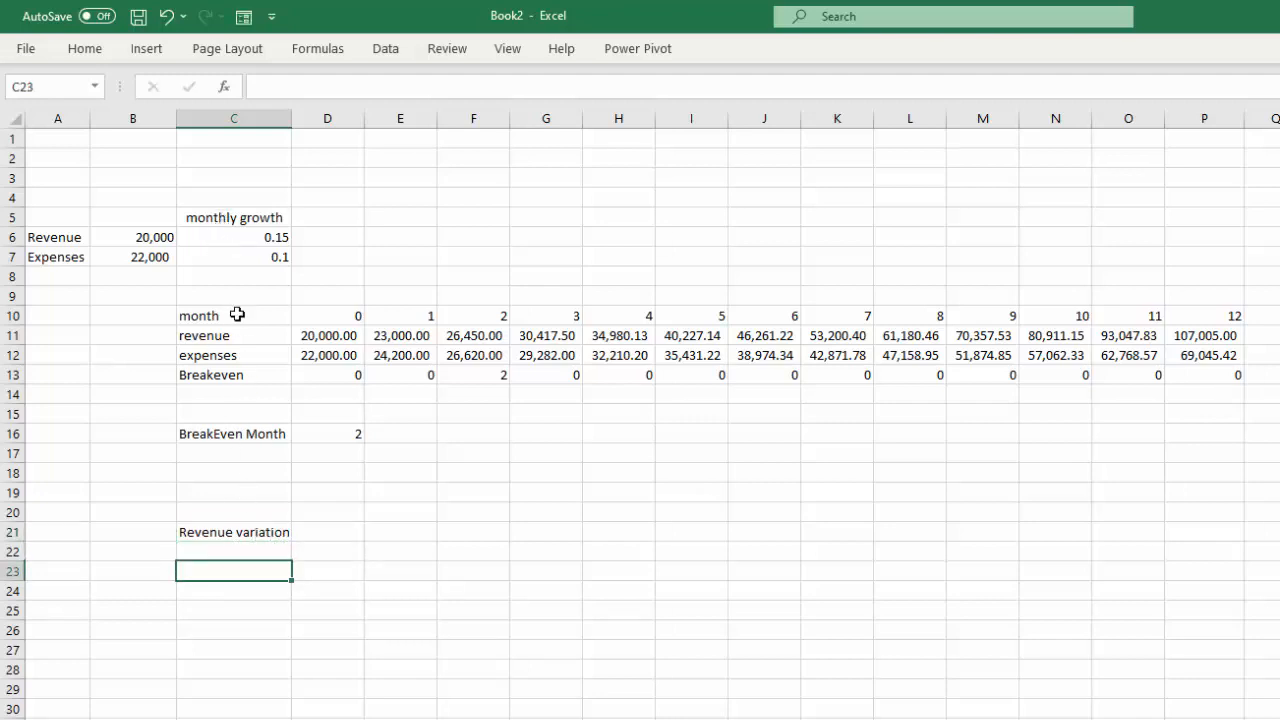
Step: Enter 0.05 in D21 as the first revenue variation value
click(336, 525)
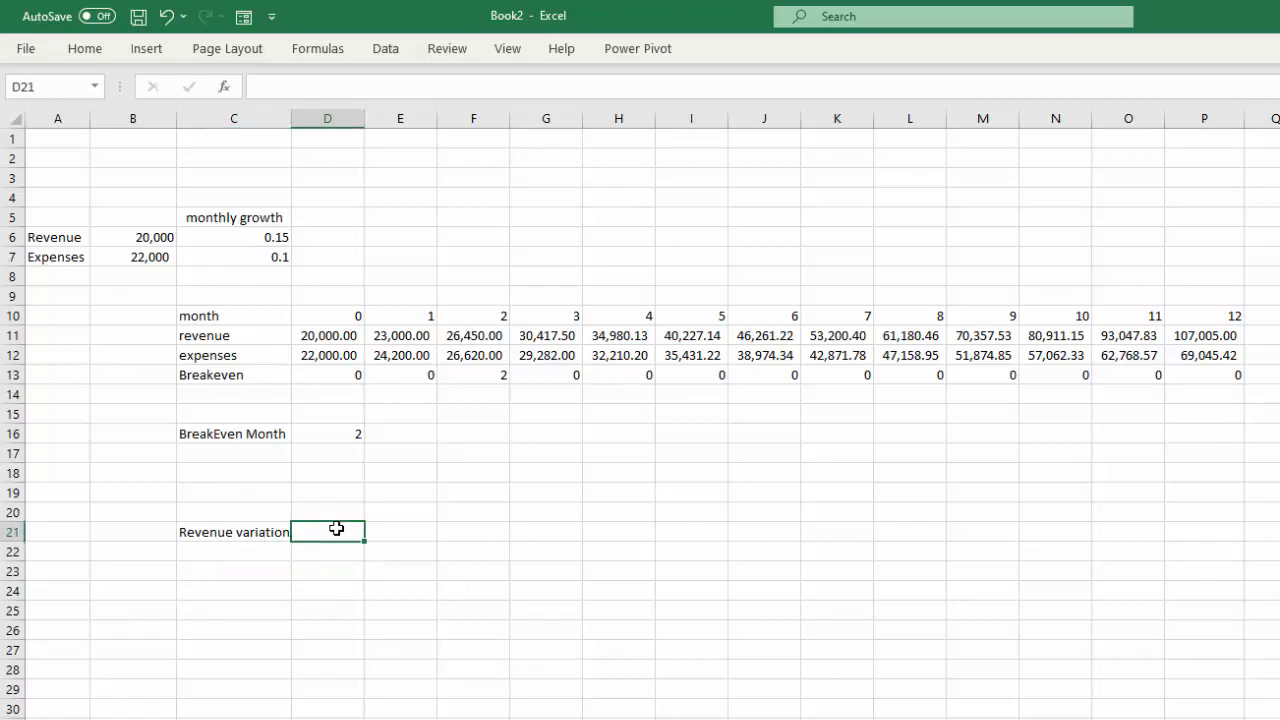
text(0.05)
click(348, 597)
click(348, 564)
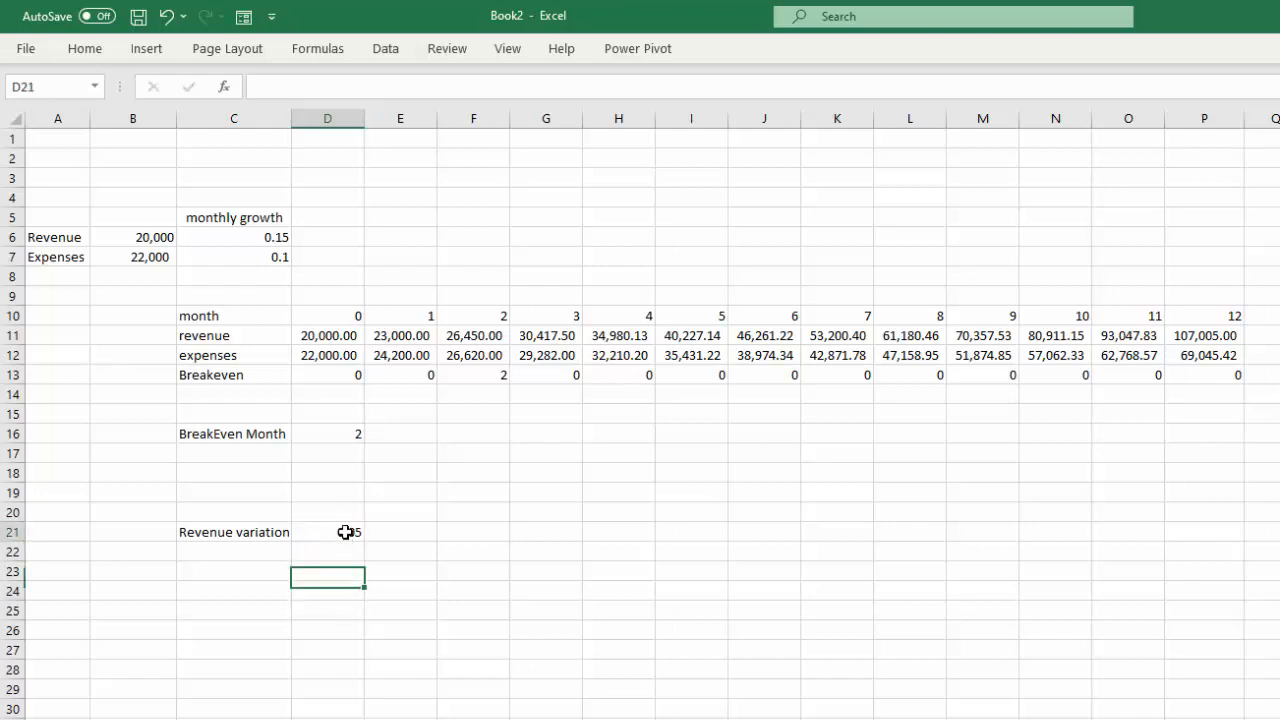
Step: Fill the 0.05 value from D21 down column D to at least row 37
click(346, 533)
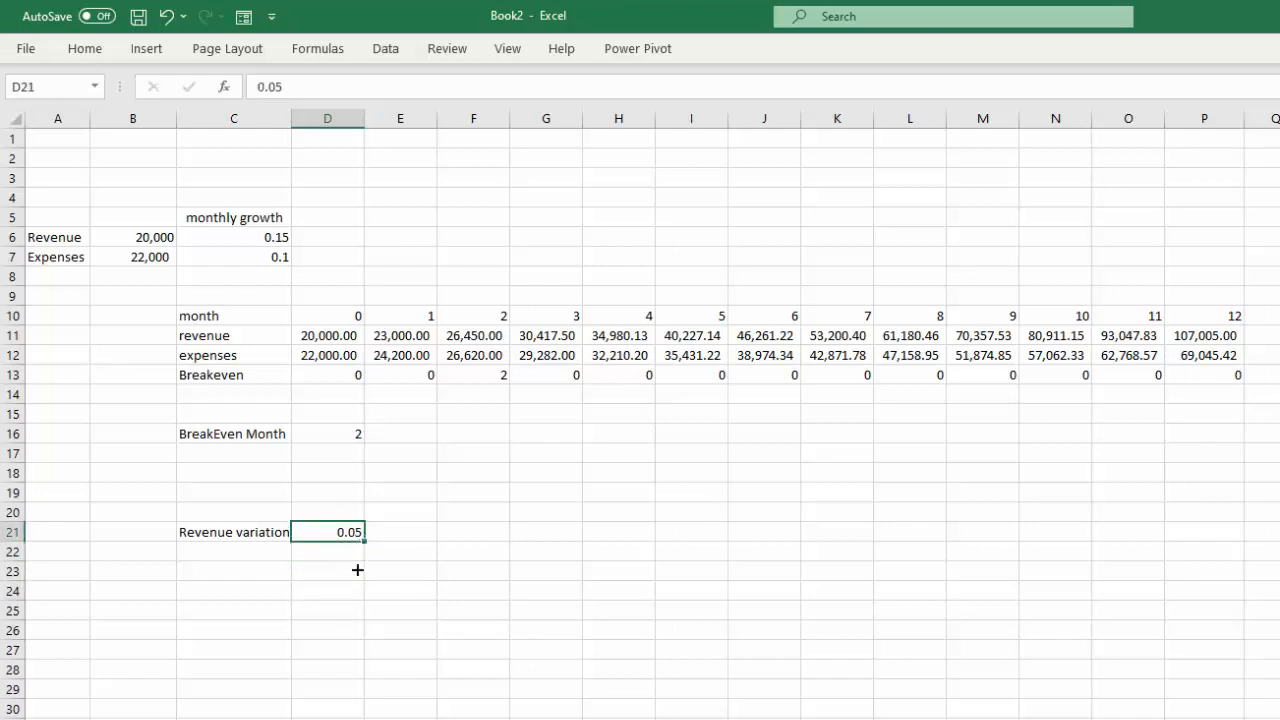
drag(357, 569, 357, 718)
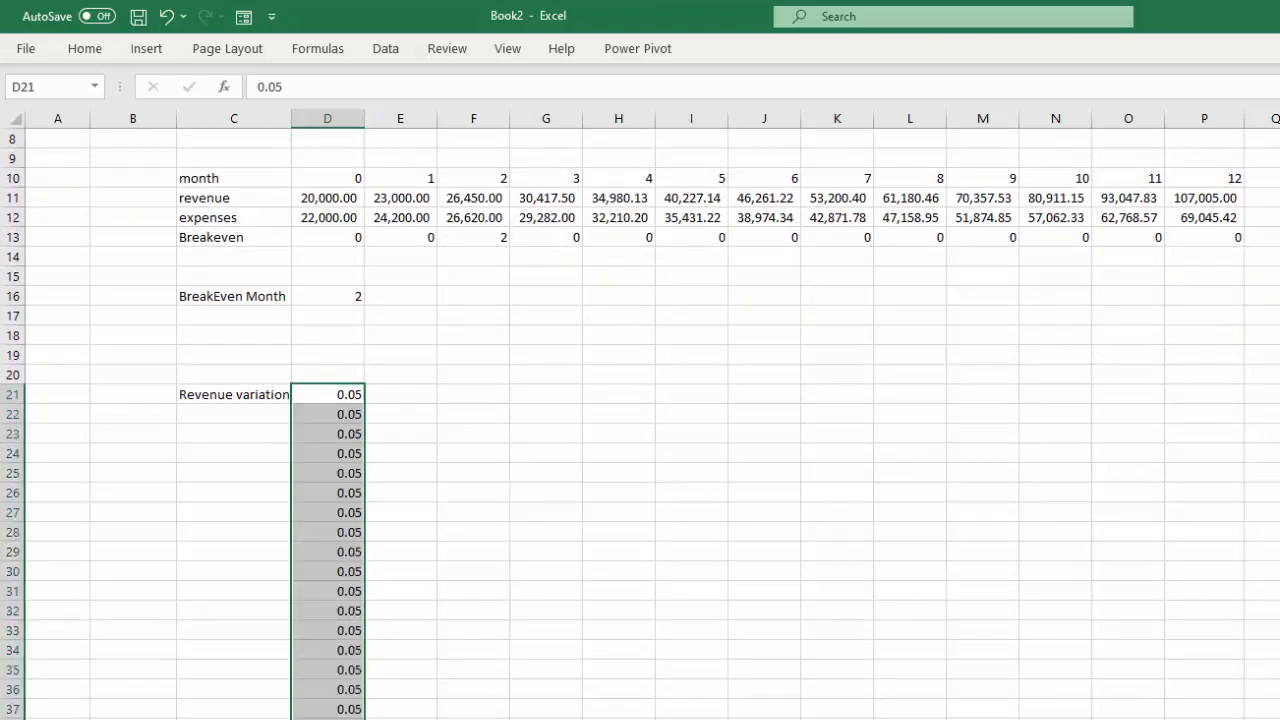
click(335, 418)
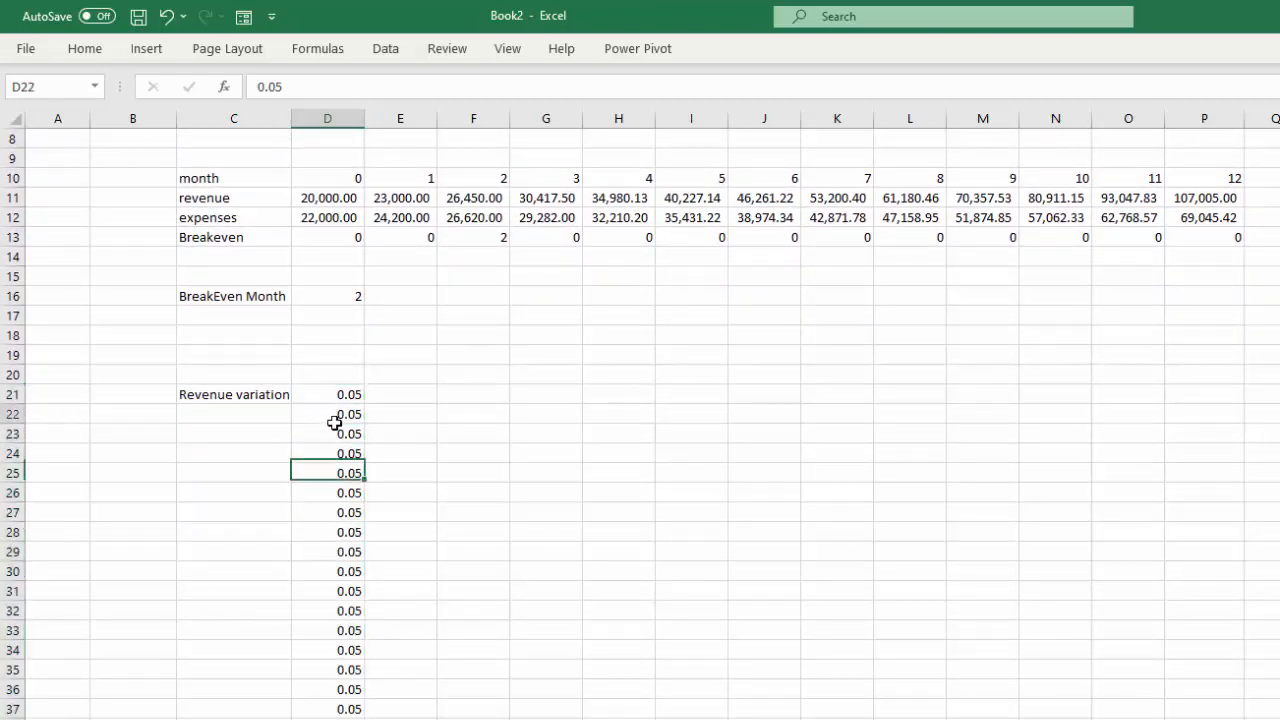
Step: Change D22 to 0.06 and extend the series from D21:D22 down column D to 0.31
click(278, 87)
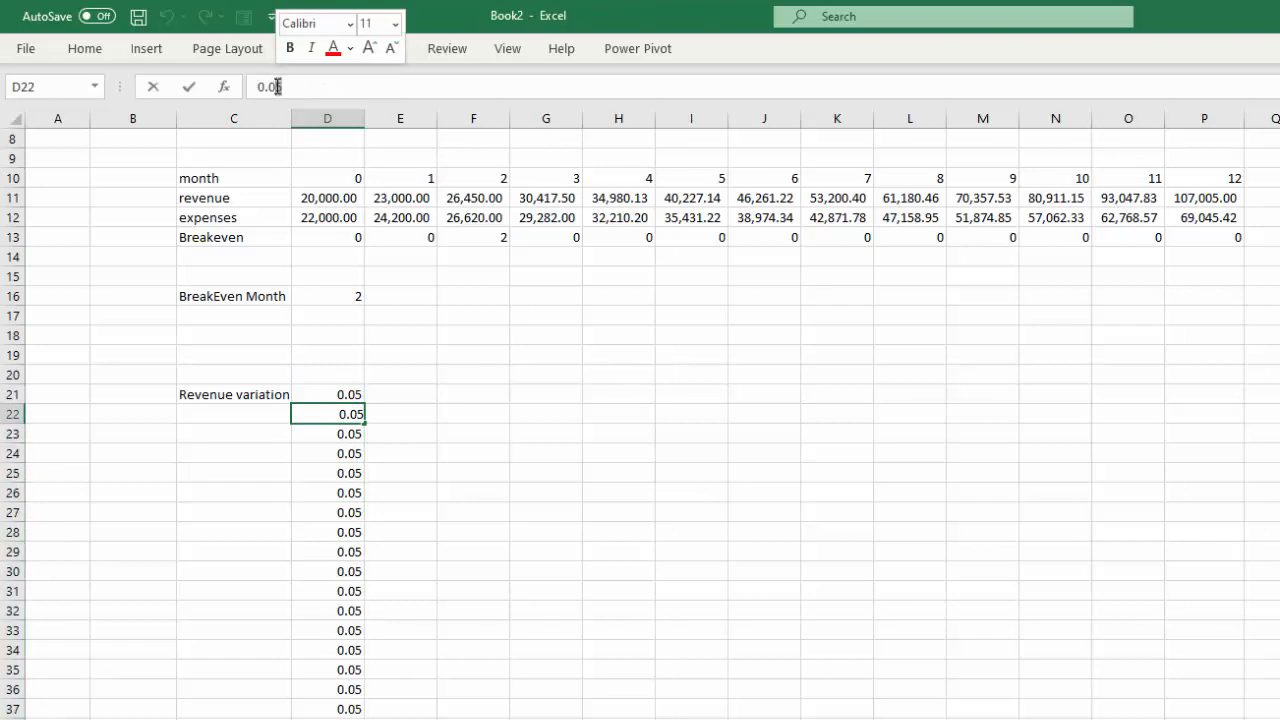
key(BackSpace)
text(6)
click(578, 330)
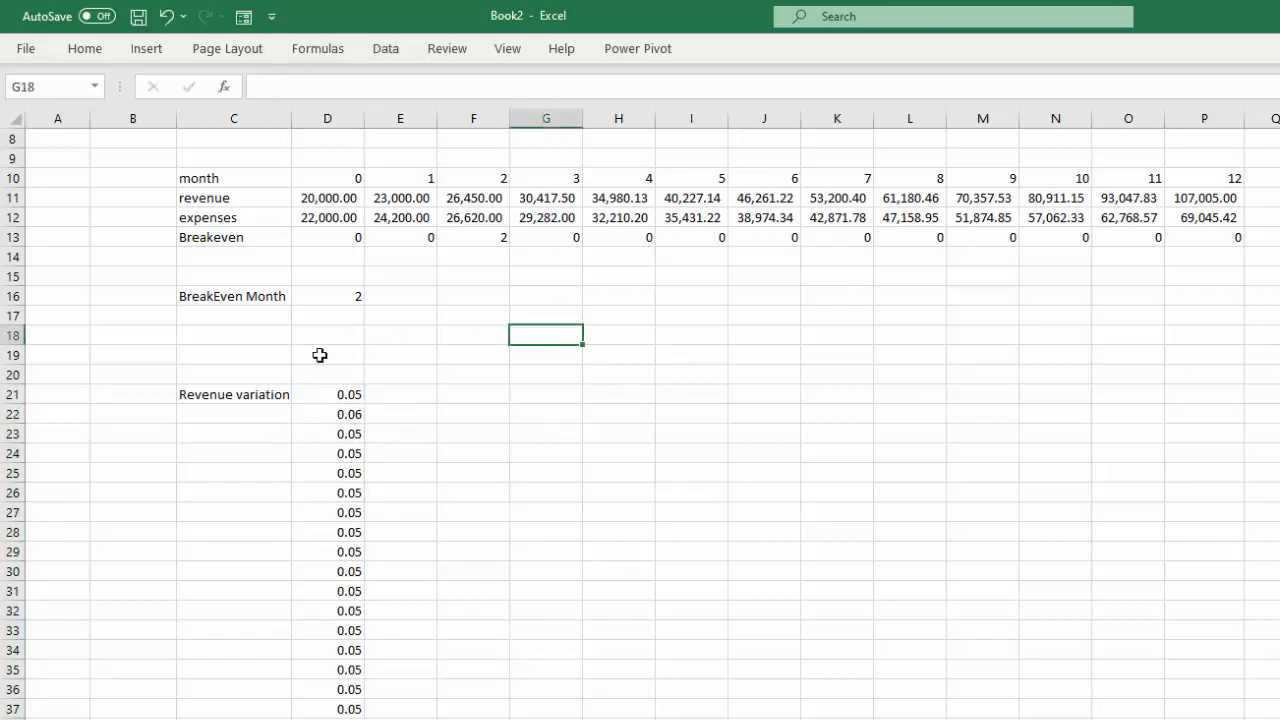
drag(330, 391, 357, 422)
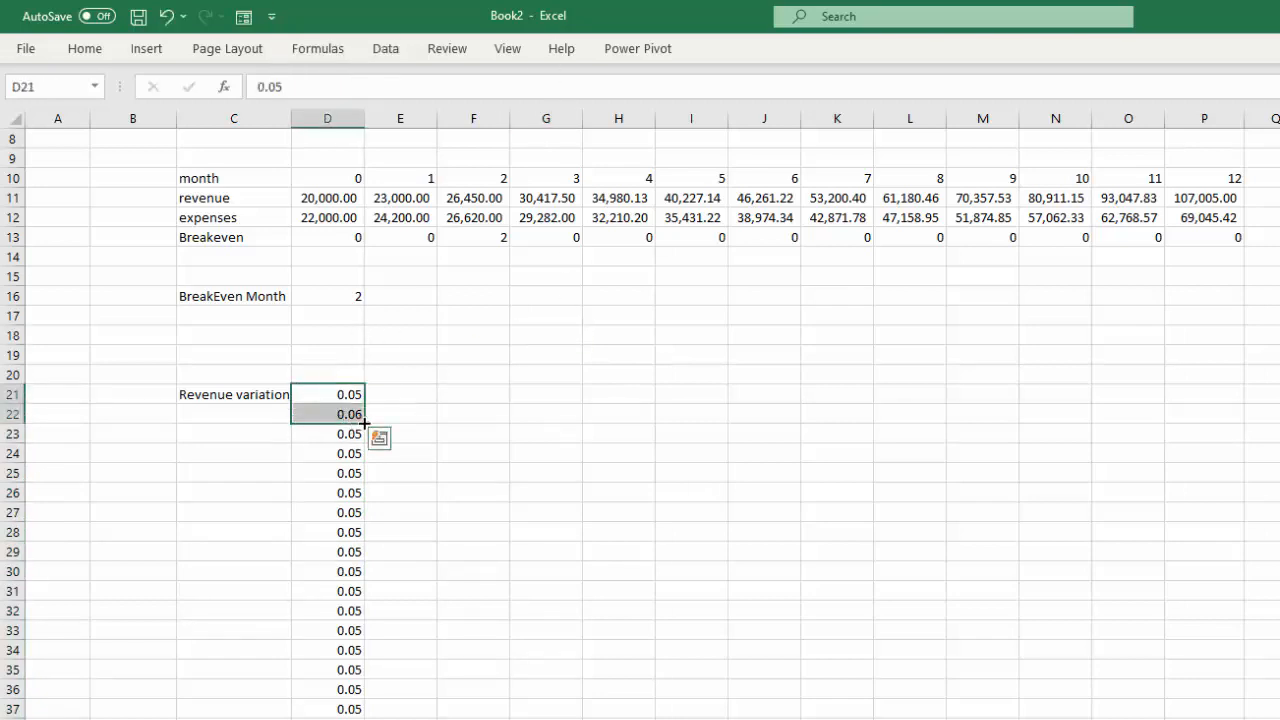
double_click(366, 424)
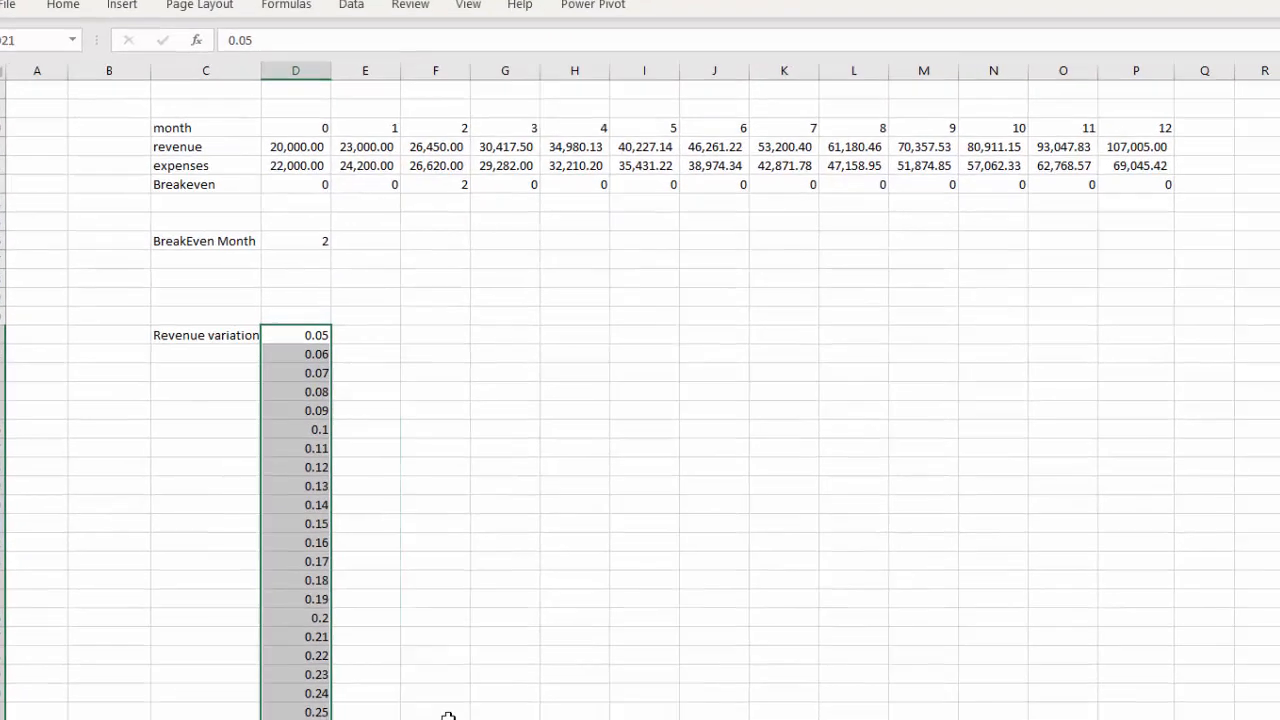
click(448, 712)
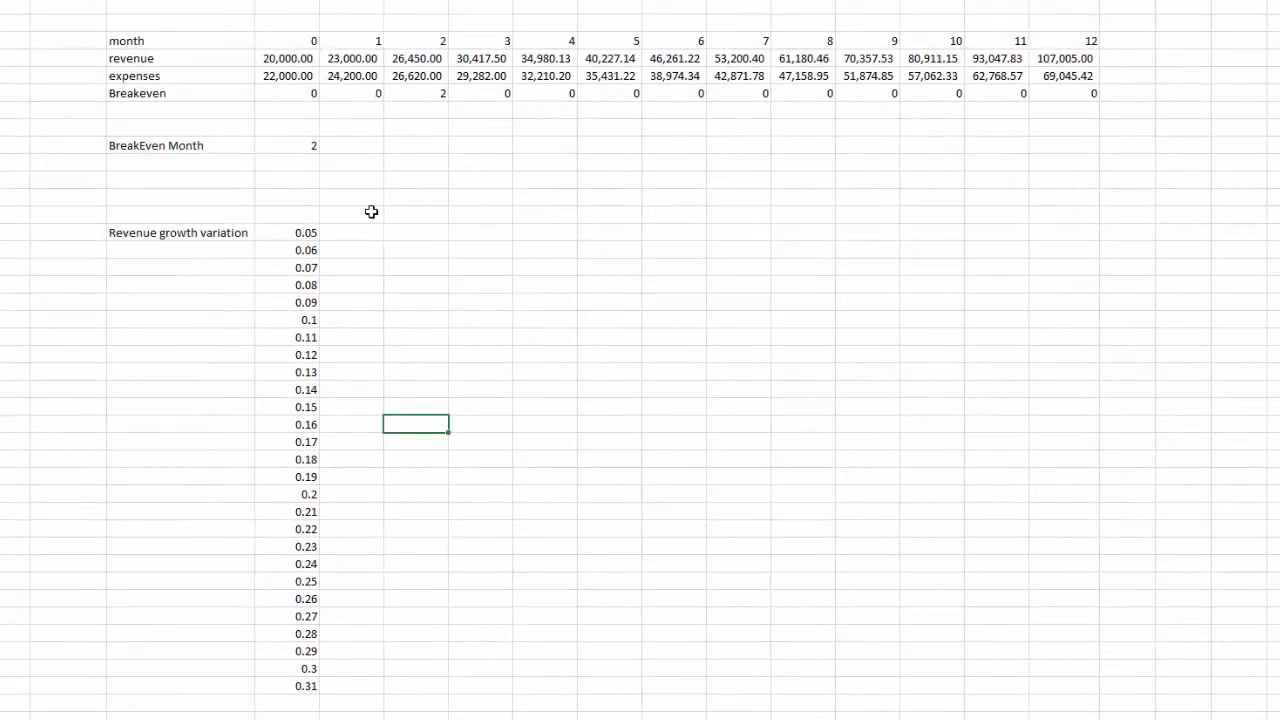
Step: Enter 0.02 in E20 and 0.04 in F20 as the first expense growth rates above the grid
click(371, 212)
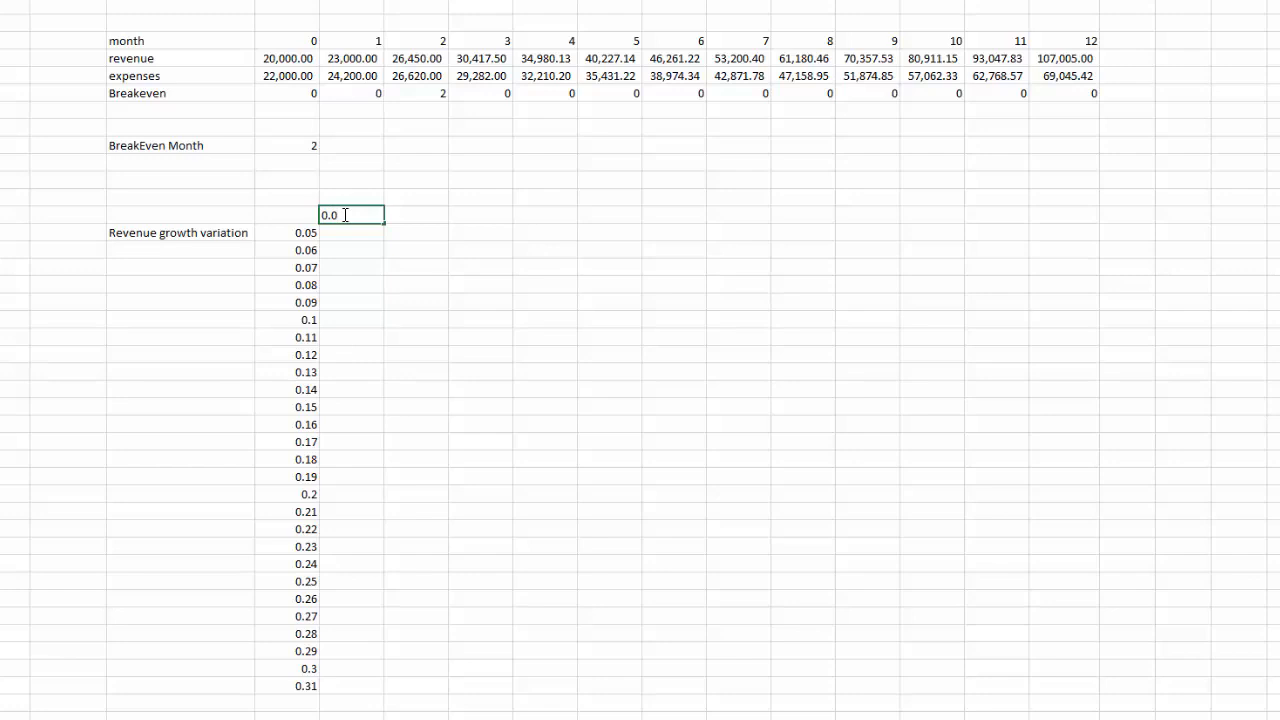
key(Return)
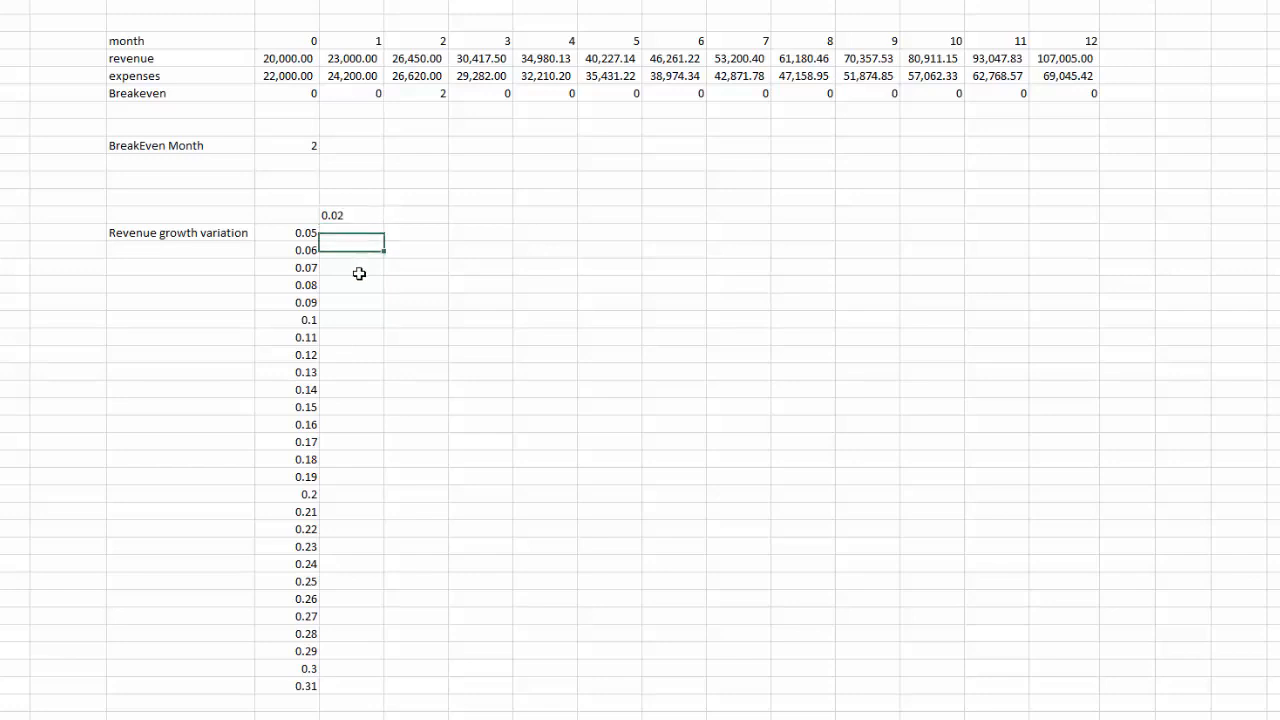
click(357, 270)
click(360, 216)
click(413, 218)
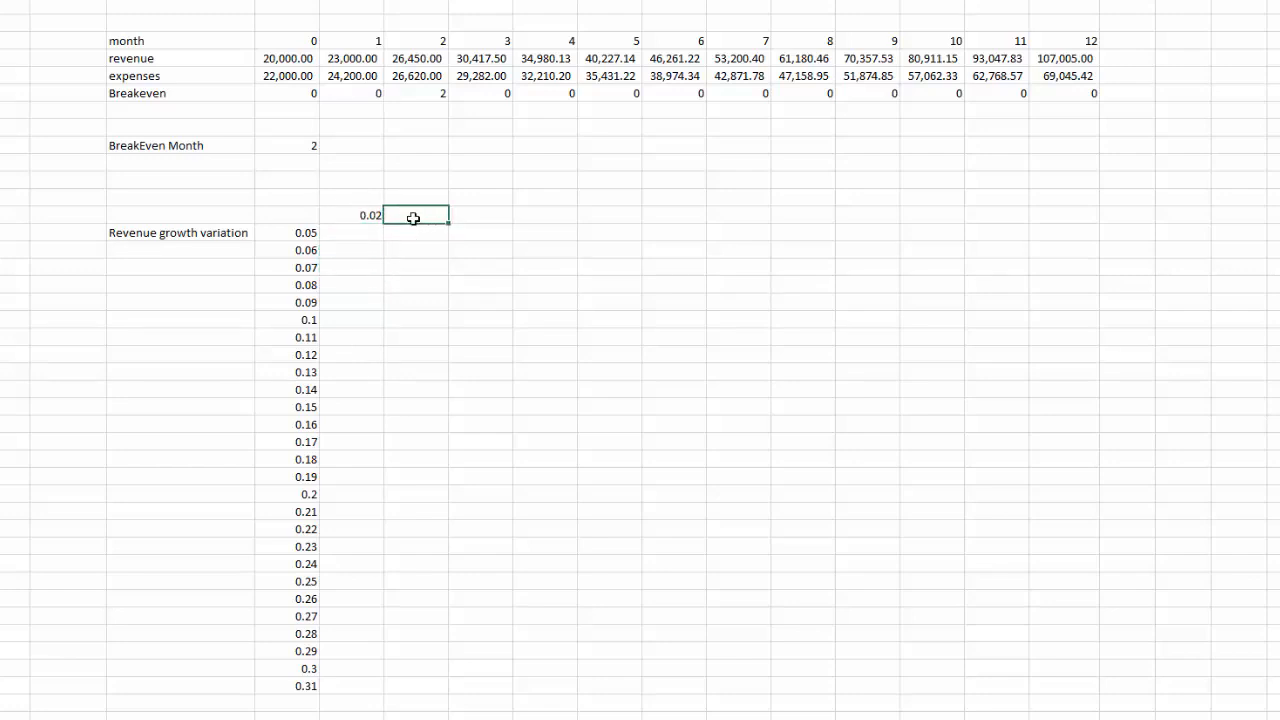
text(.04)
key(Return)
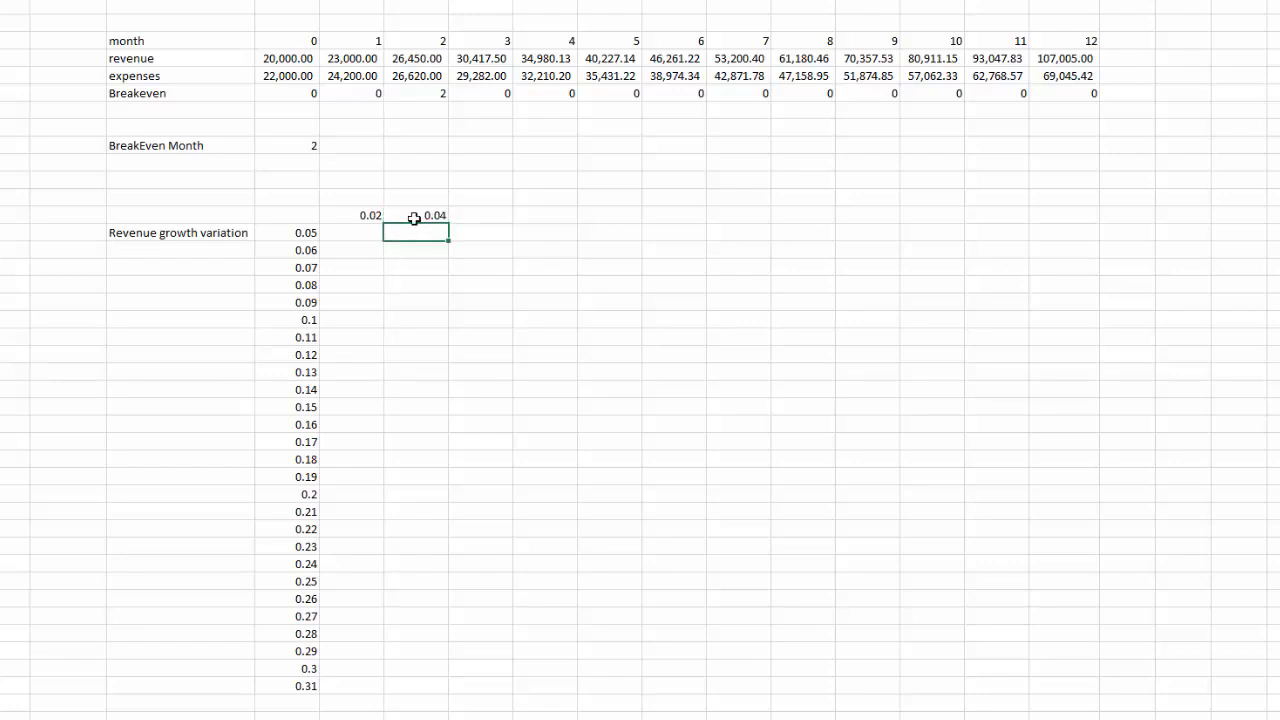
Step: Extend the series from E20:F20 across row 20 to 0.26 in Q20
drag(366, 215, 1133, 236)
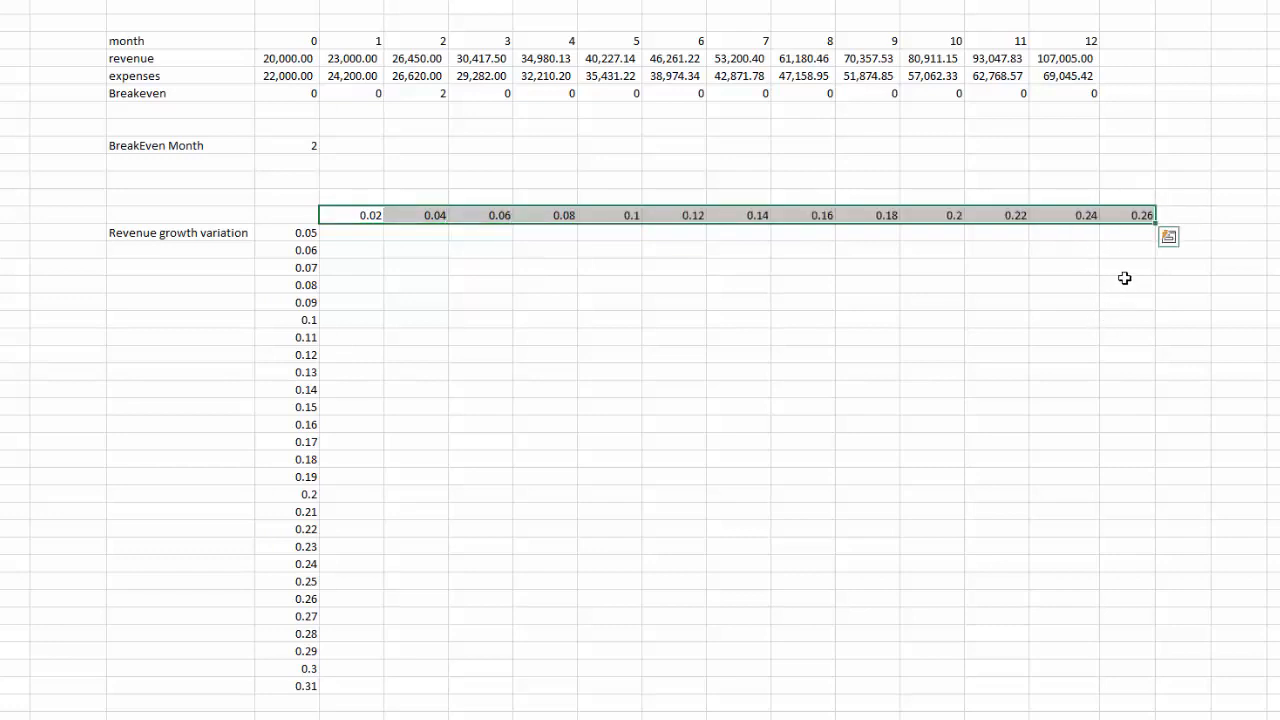
click(1127, 282)
click(930, 319)
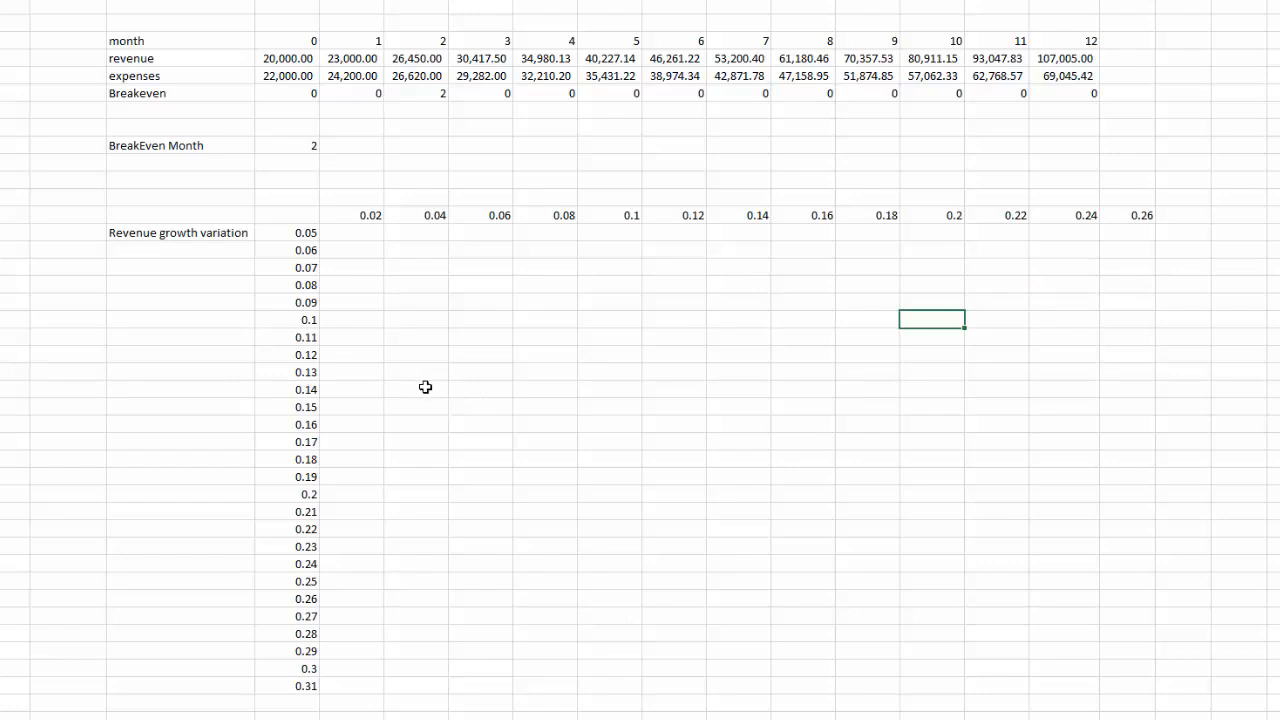
Step: Link the grid's corner cell D20 to the breakeven month result with =D16
click(296, 214)
key(Up)
key(Up)
key(Up)
key(Up)
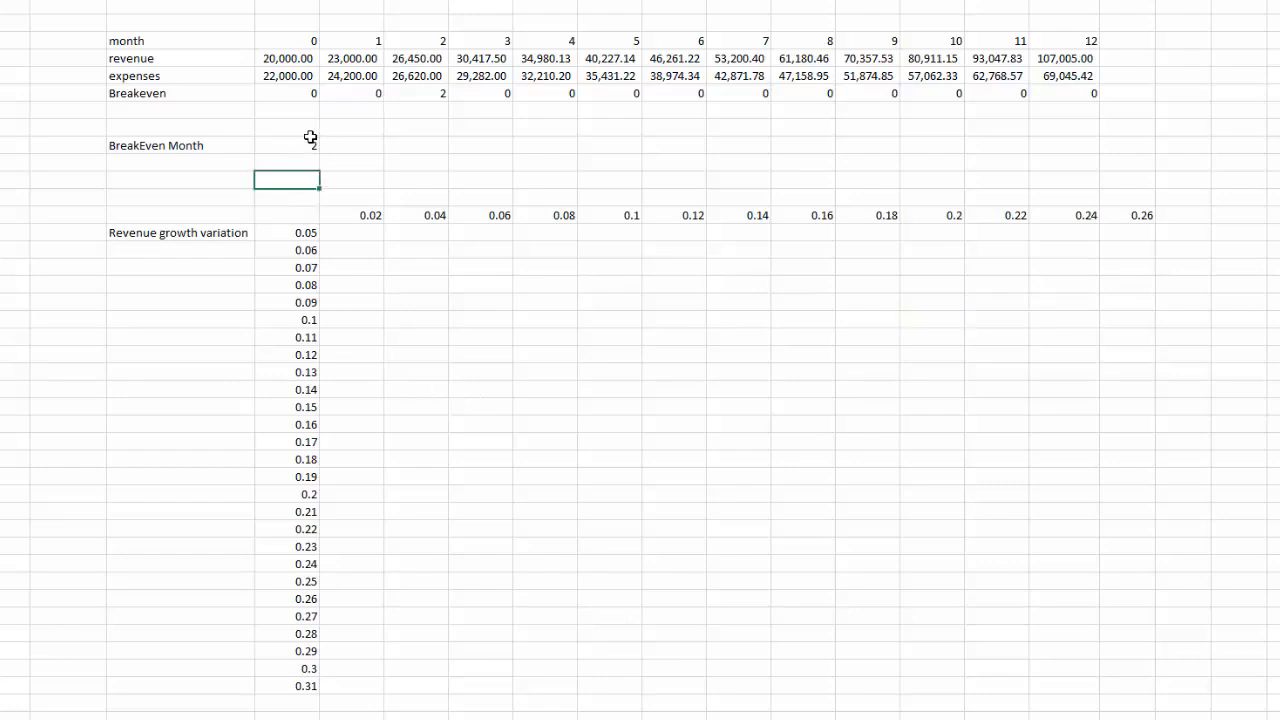
click(297, 215)
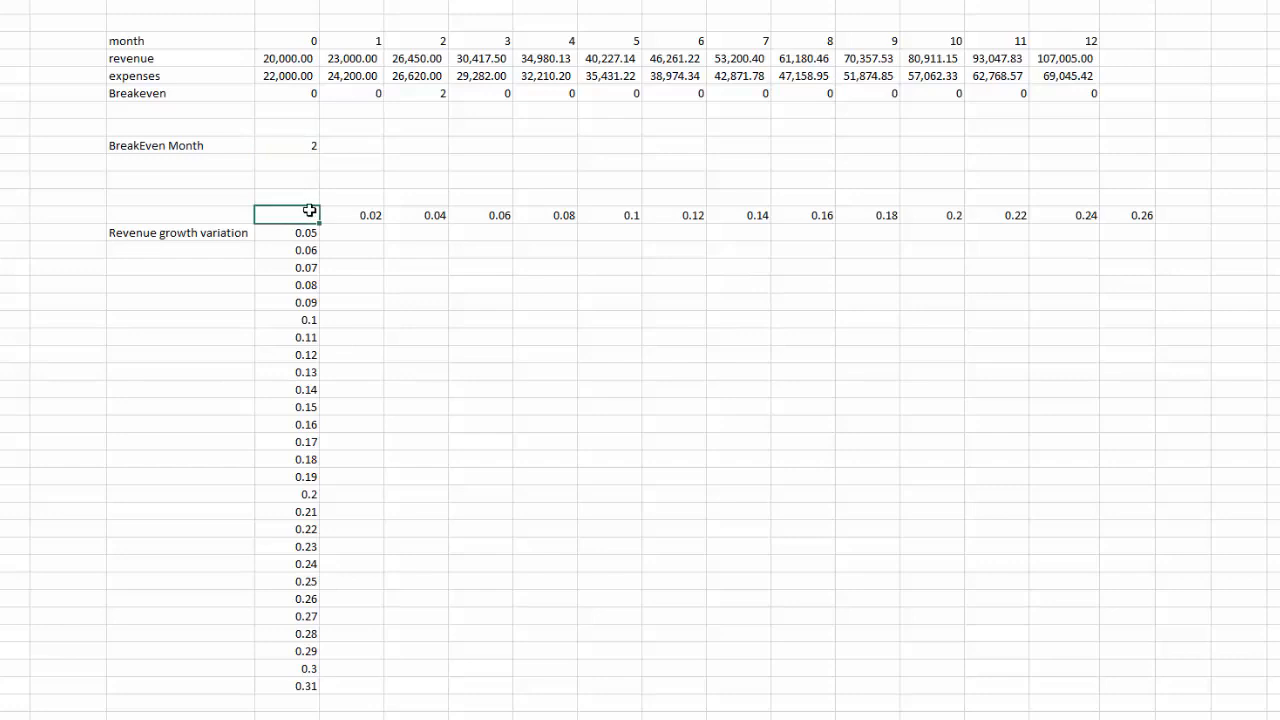
drag(340, 215, 1119, 214)
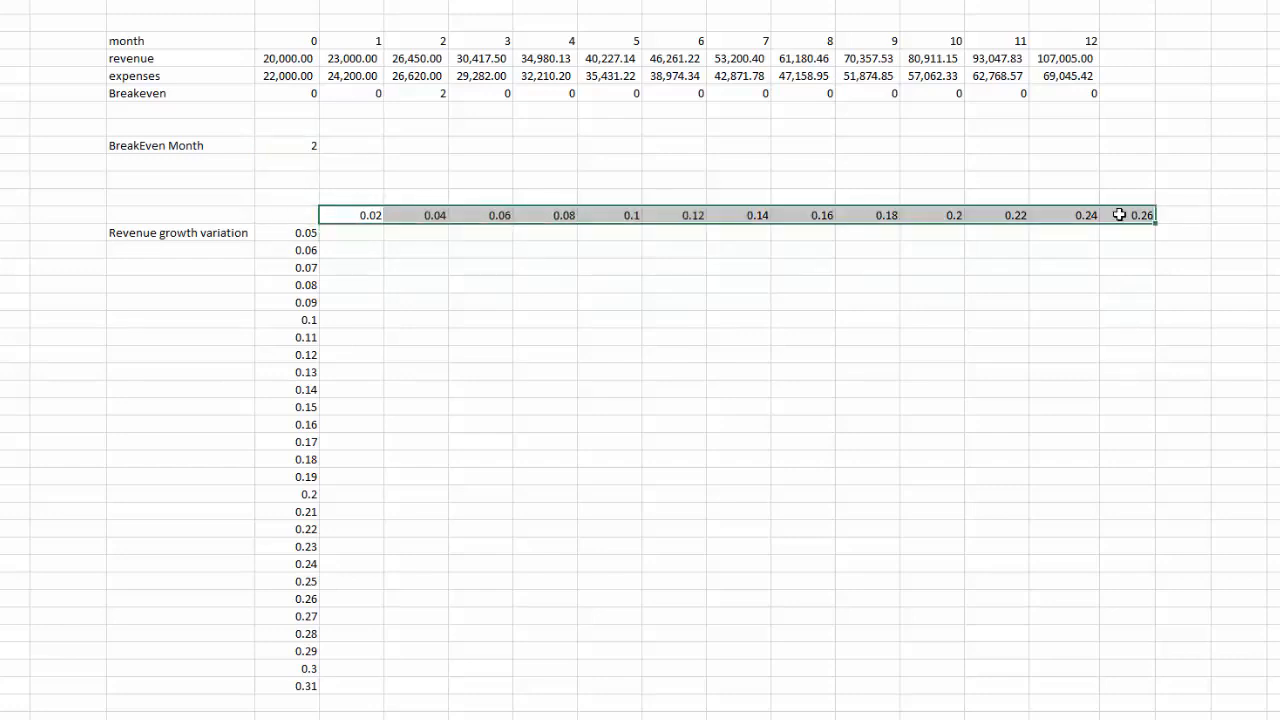
drag(300, 232, 257, 423)
click(302, 213)
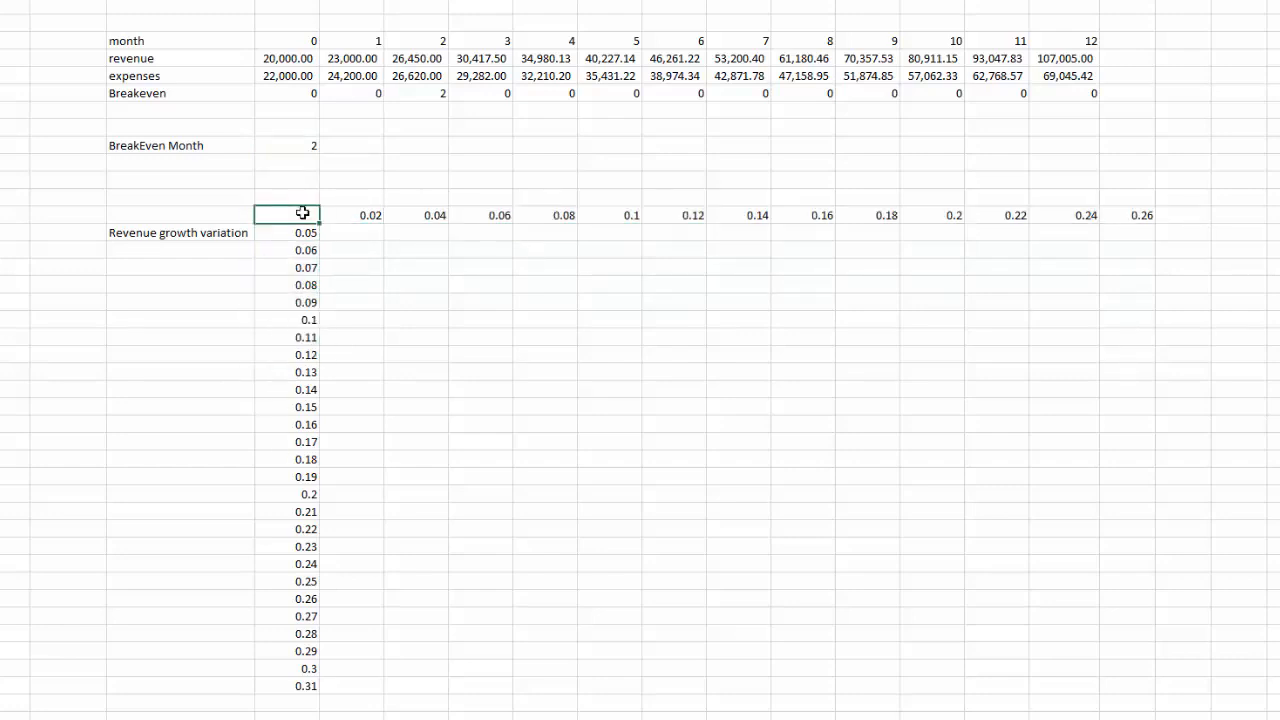
text(=)
click(303, 147)
key(Return)
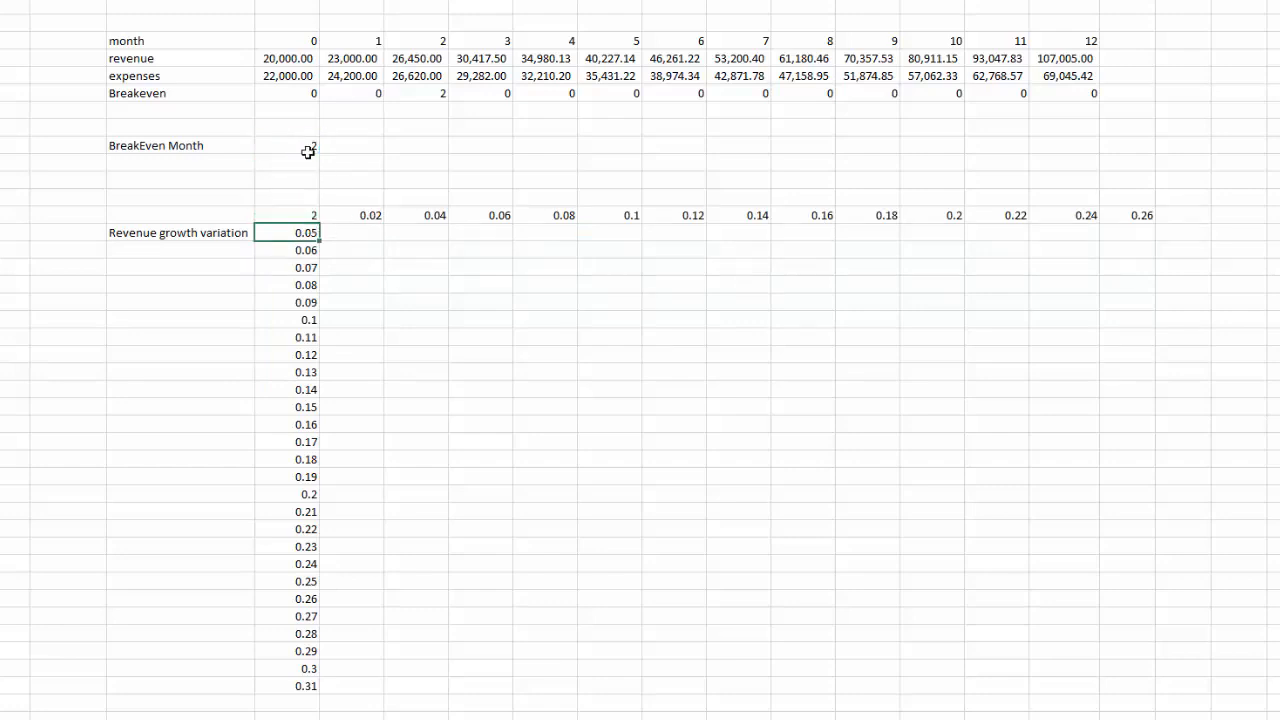
click(343, 290)
click(443, 369)
Step: Create a What-If data table over D20:Q47 with C7 as the row input cell and C6 as the column input cell
drag(291, 214, 1128, 691)
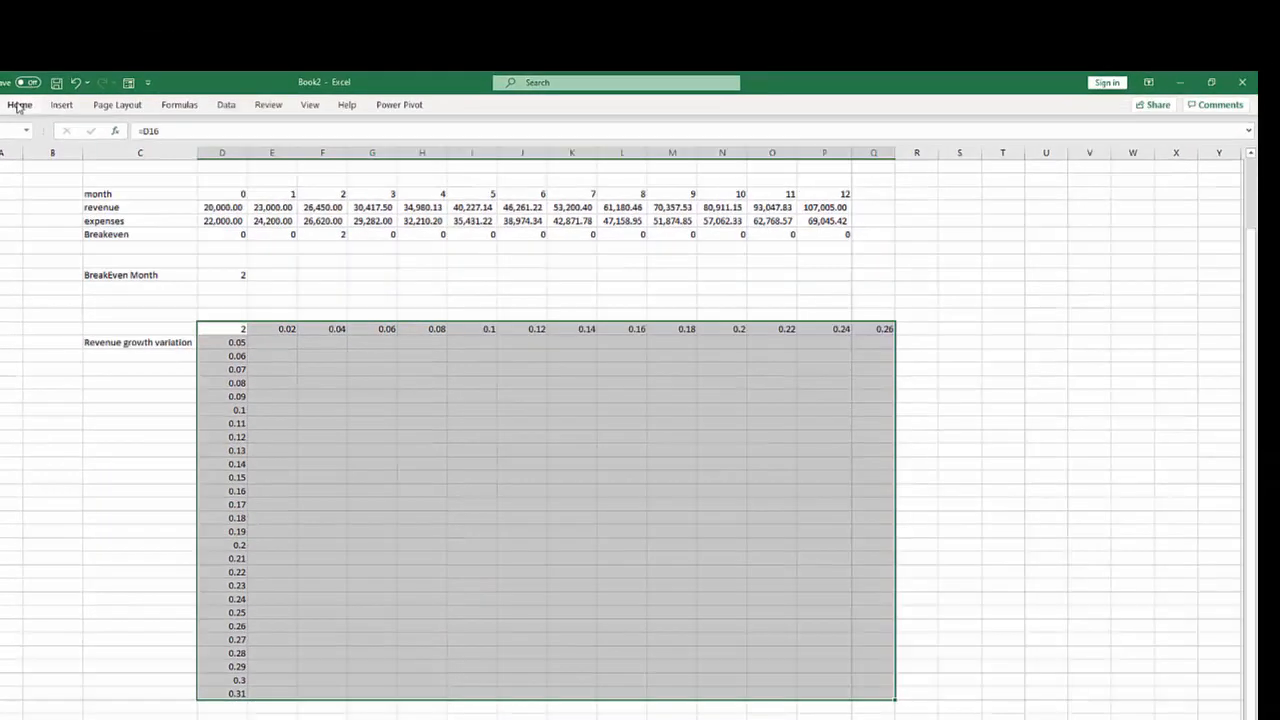
click(38, 107)
click(224, 106)
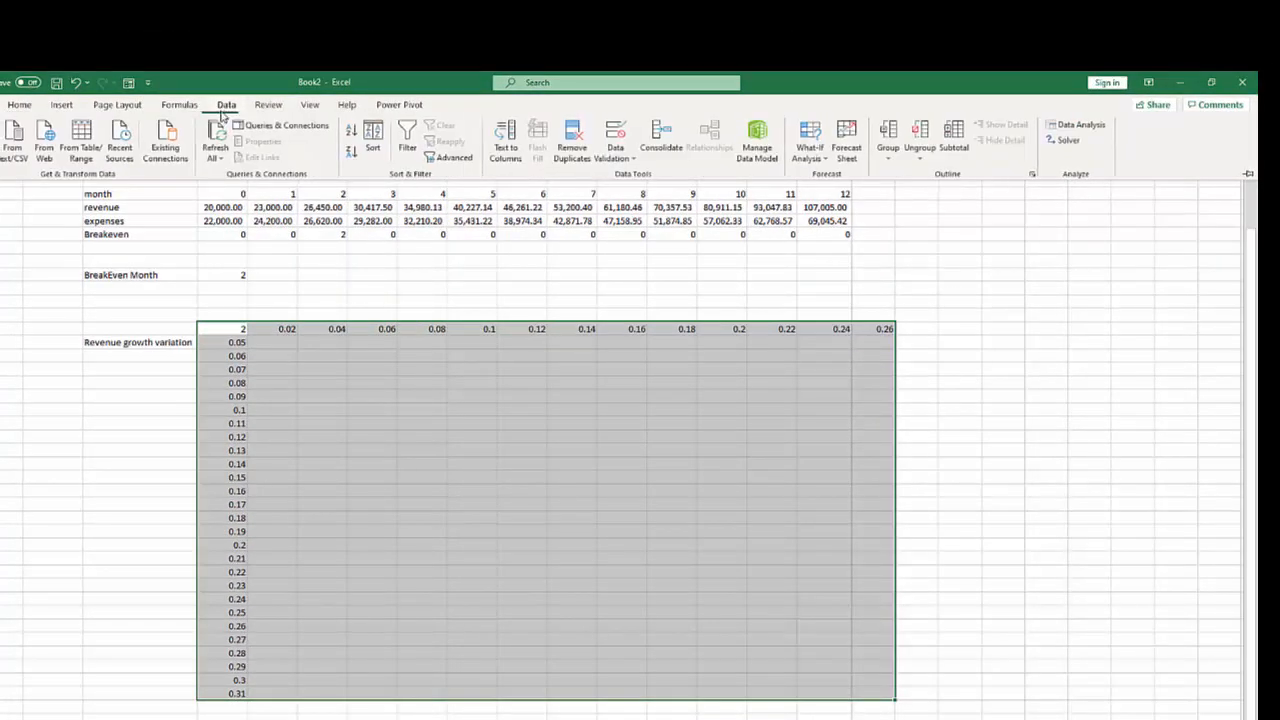
click(822, 158)
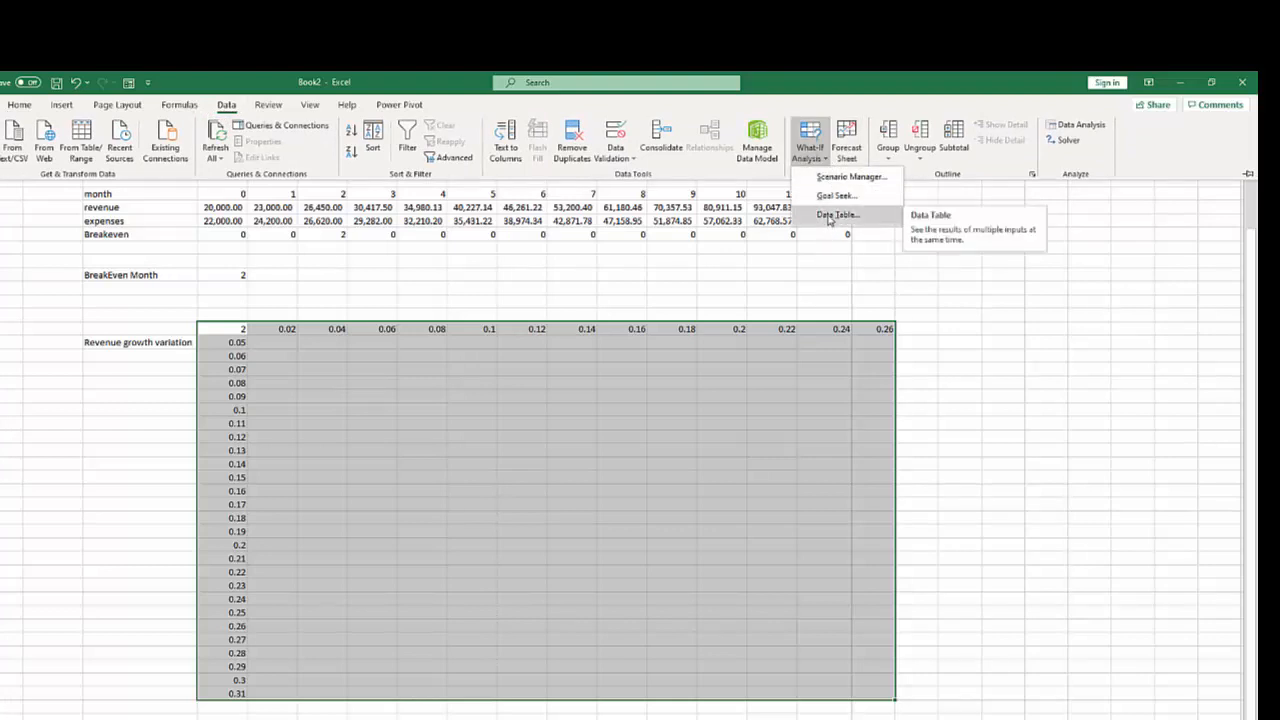
click(836, 215)
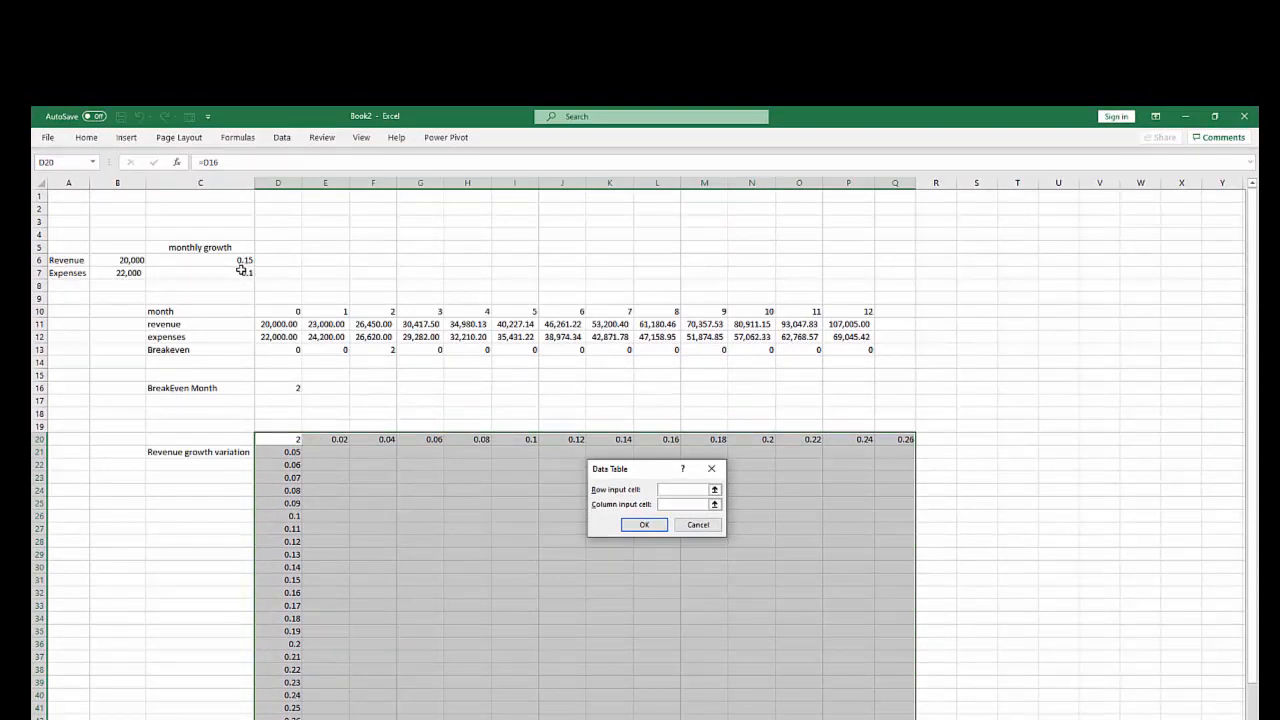
click(238, 274)
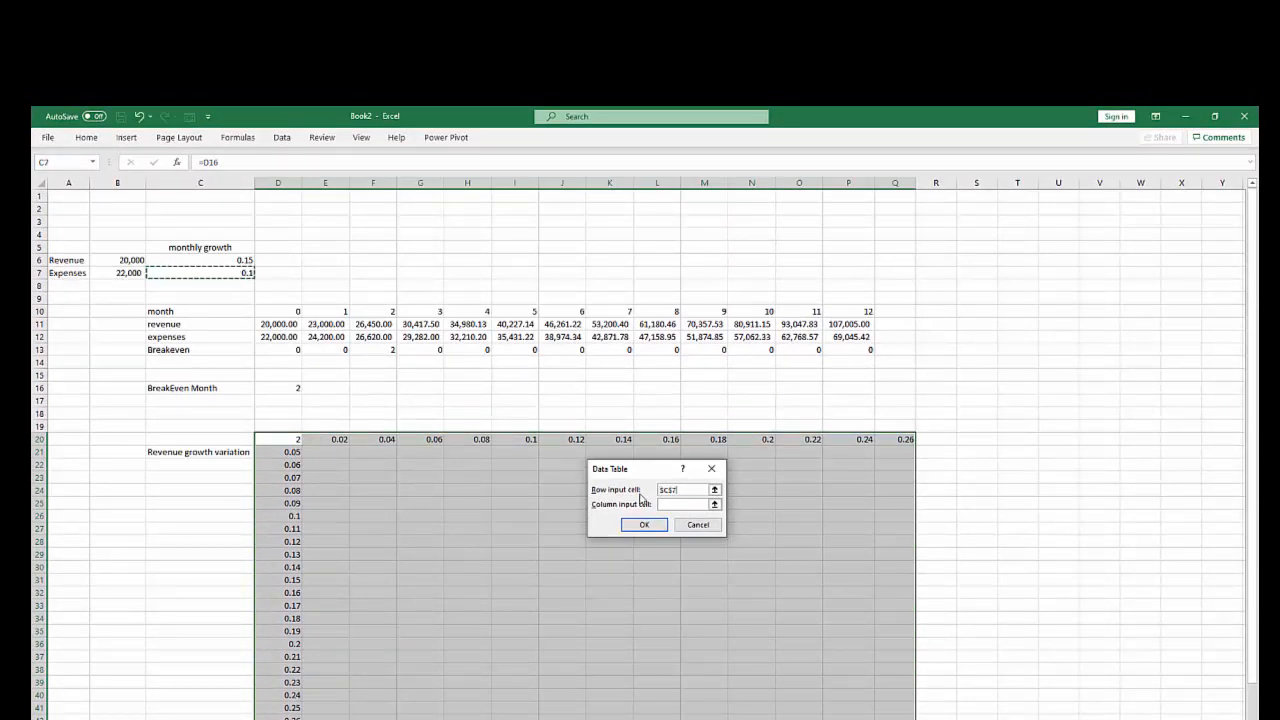
click(669, 504)
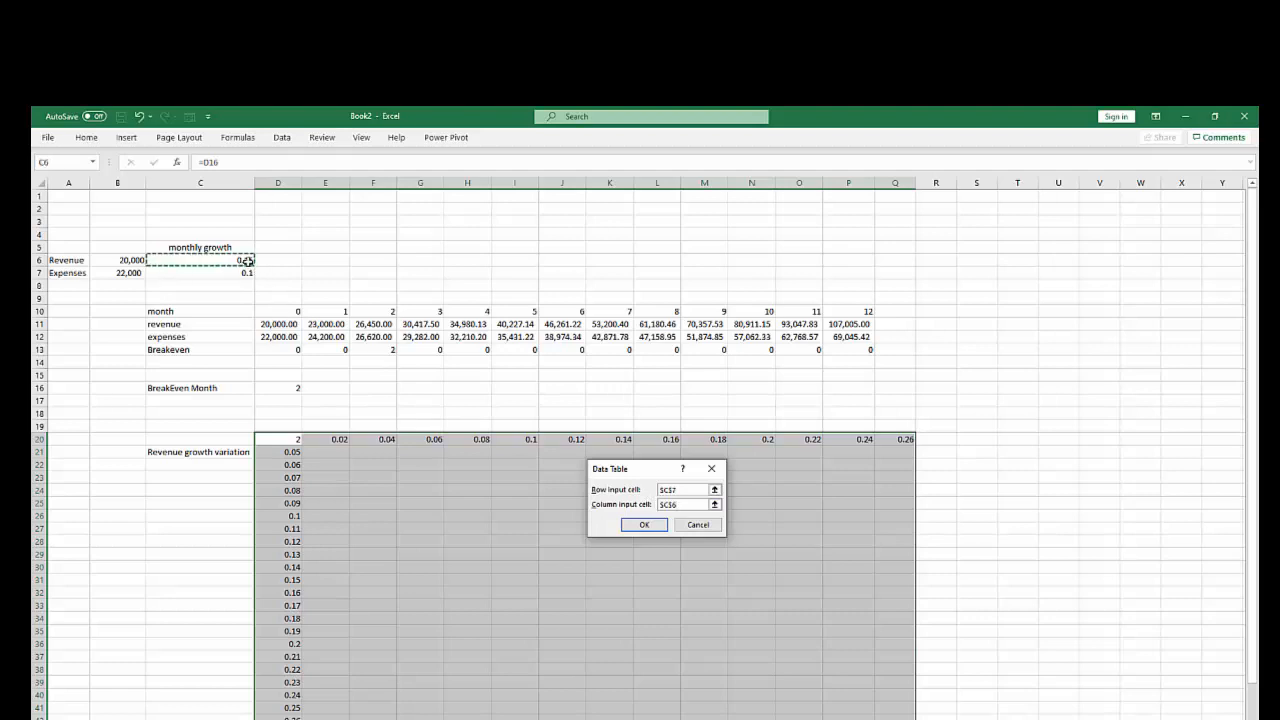
key(Return)
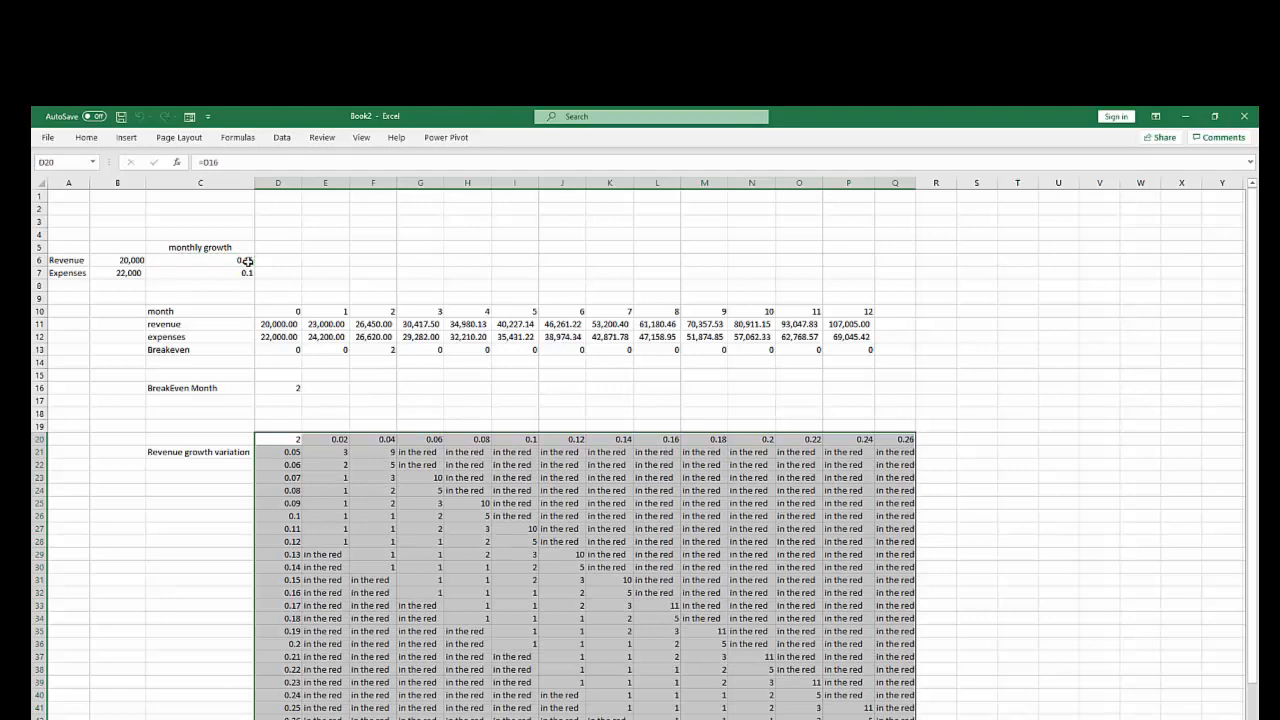
Step: Review the data table and check its result for 0.15 revenue growth and 0.1 expense growth against the original breakeven month
click(439, 601)
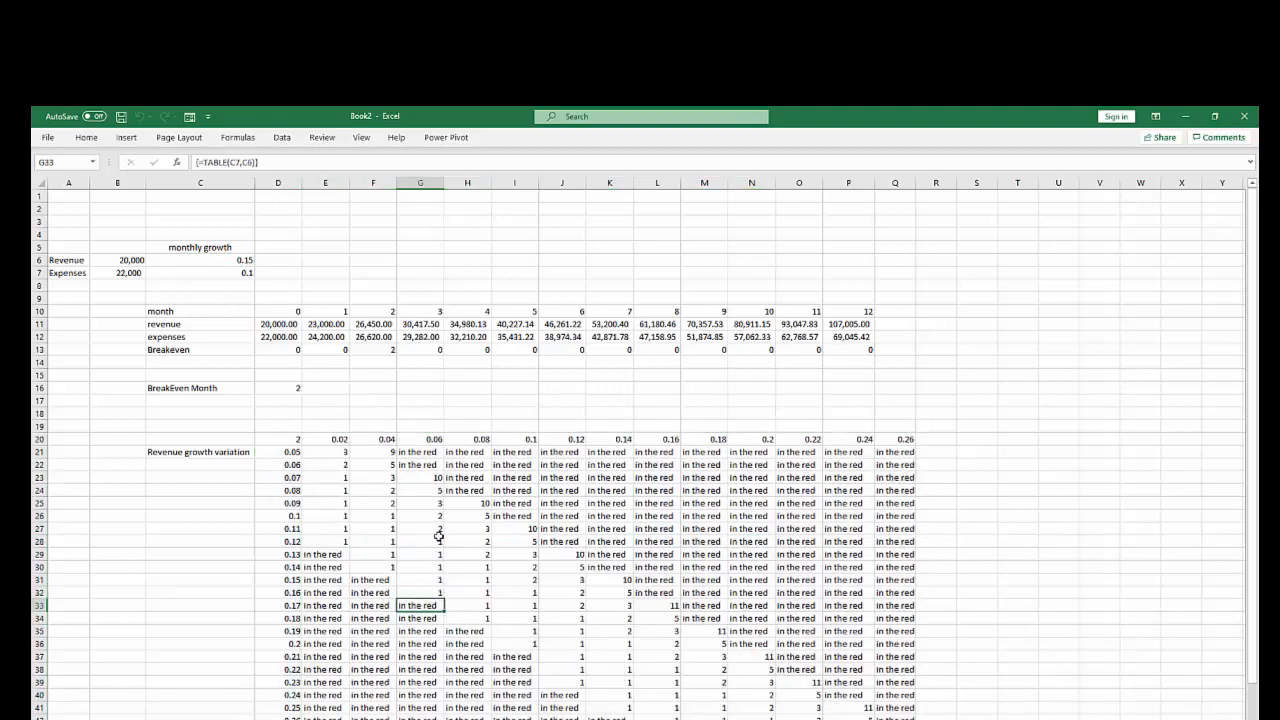
scroll(666, 606, down, 5)
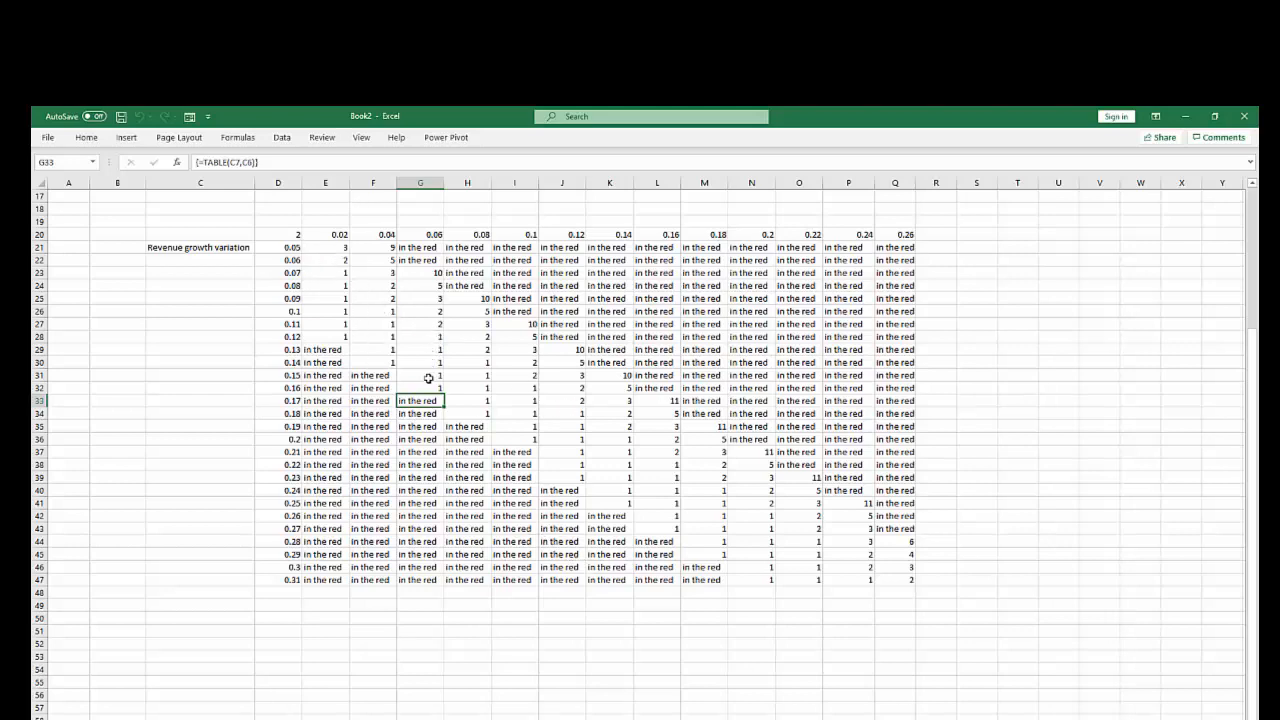
scroll(429, 408, up, 5)
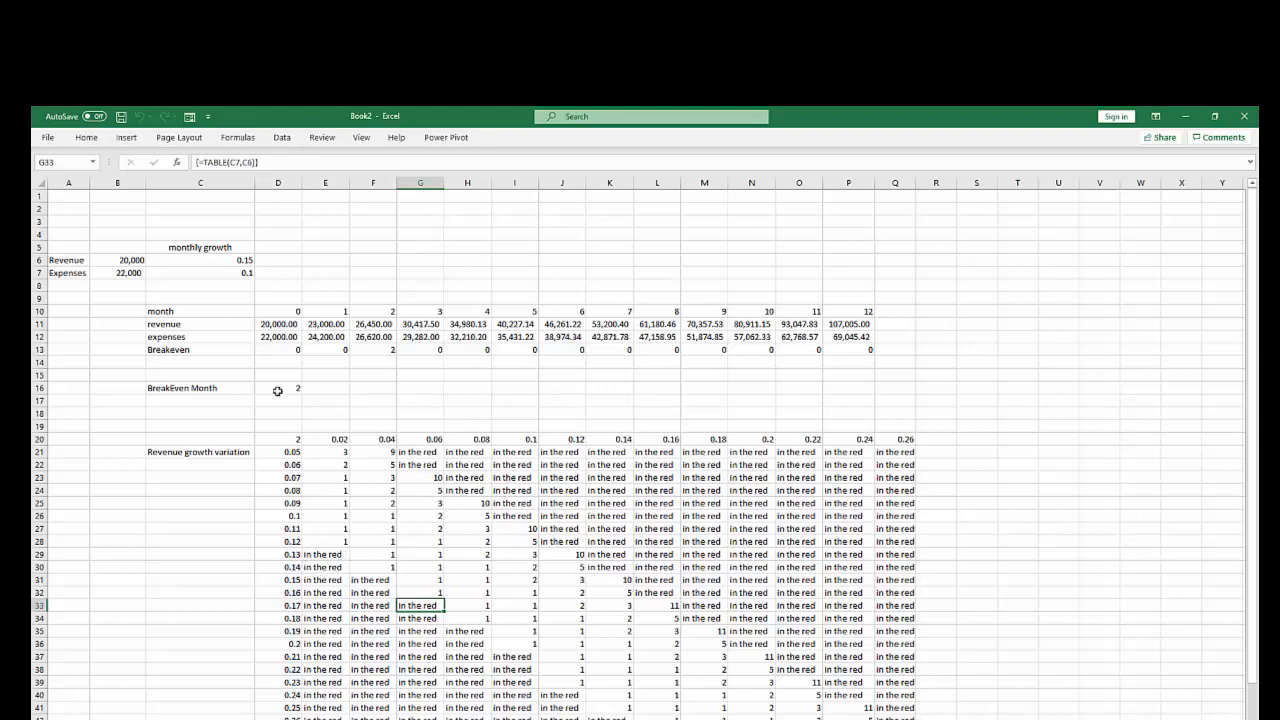
click(231, 262)
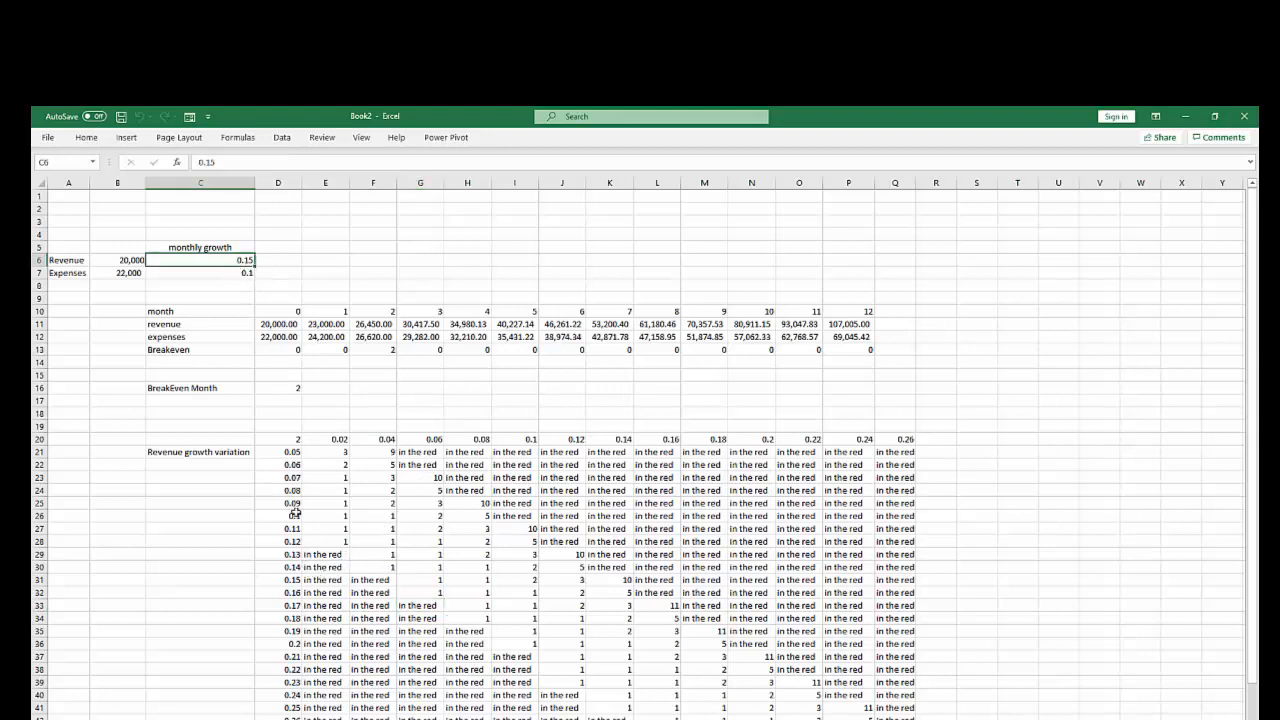
click(297, 580)
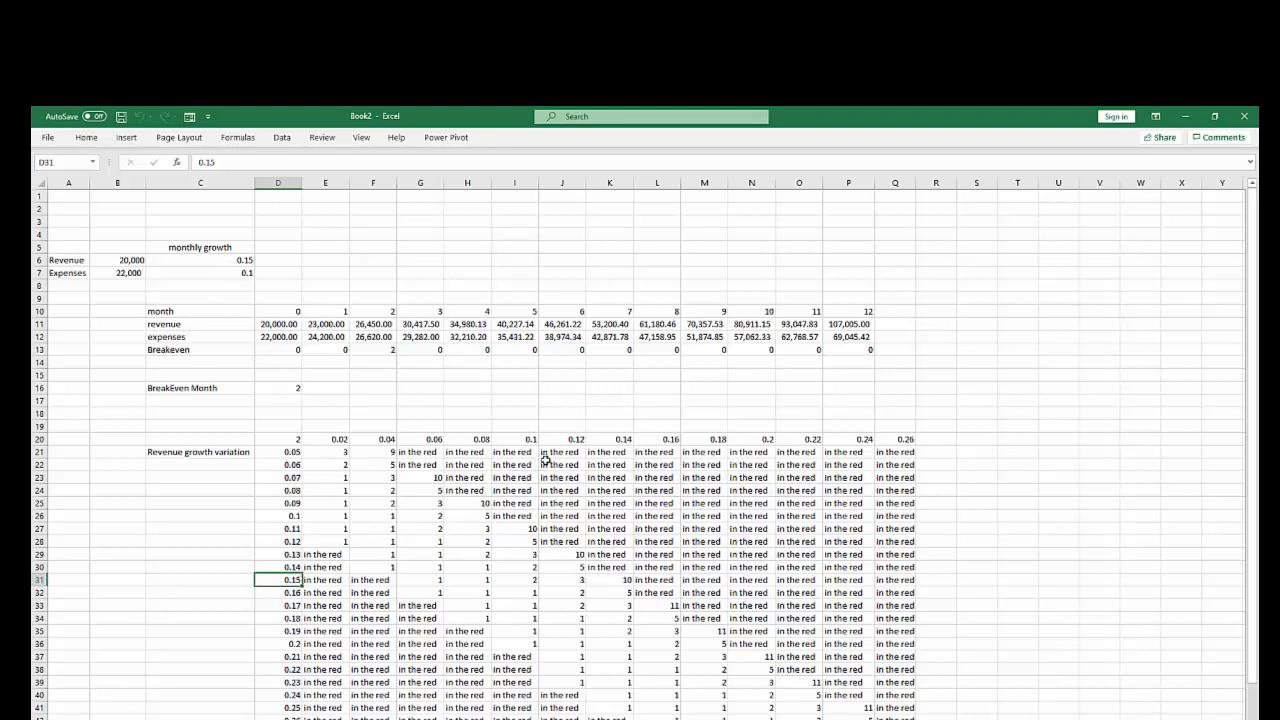
click(519, 580)
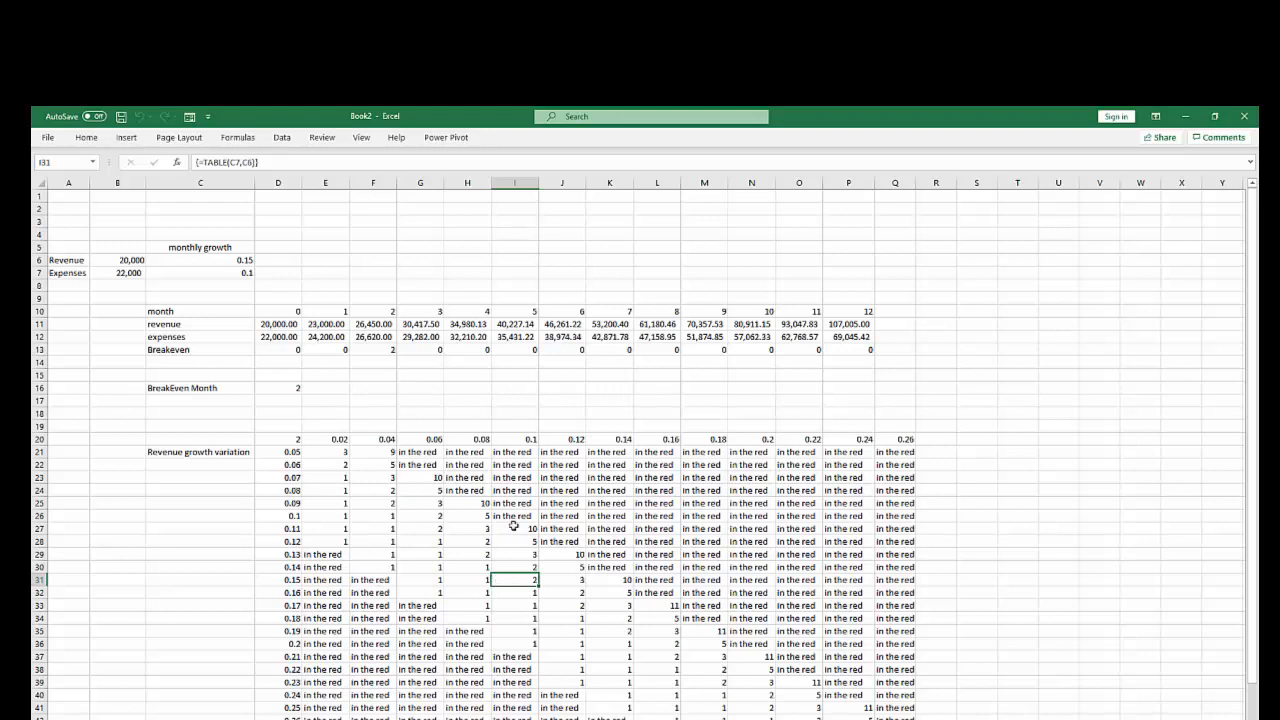
Step: Label J19 "Expense Growth Monthly" above the data table's row of growth rates
click(536, 426)
click(578, 428)
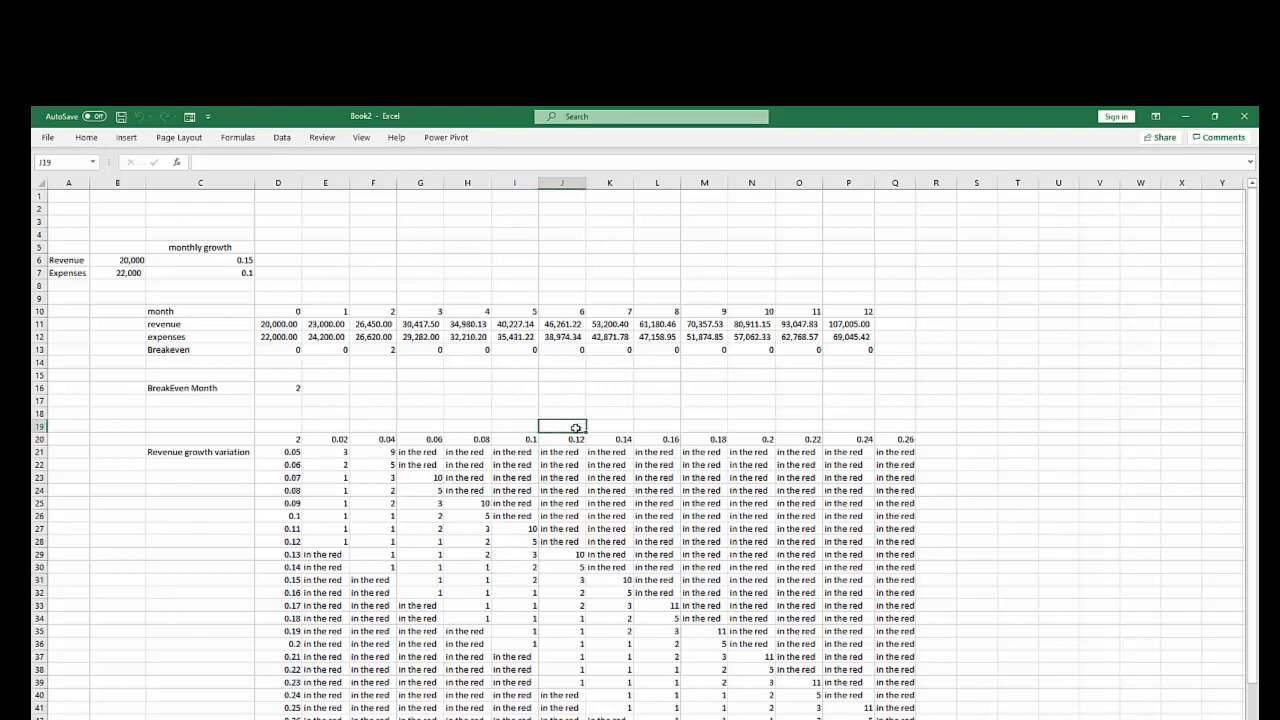
text(Expense Growth)
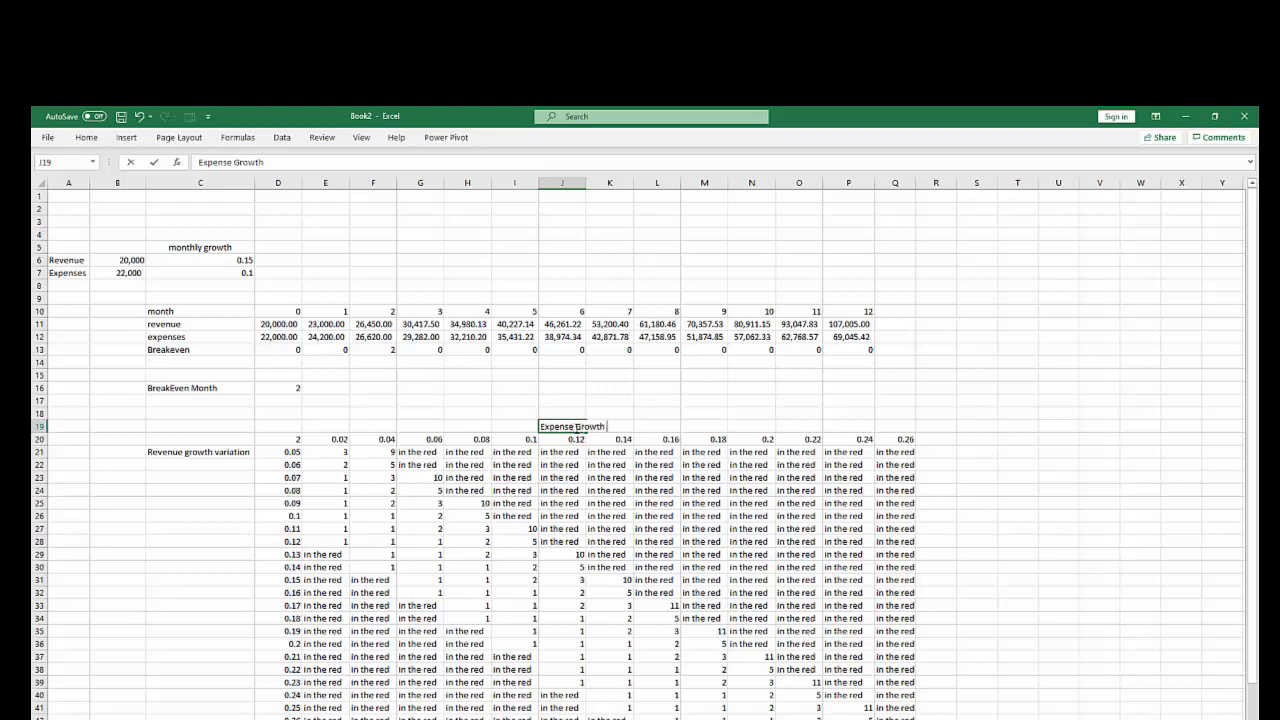
text( Monthly)
key(Return)
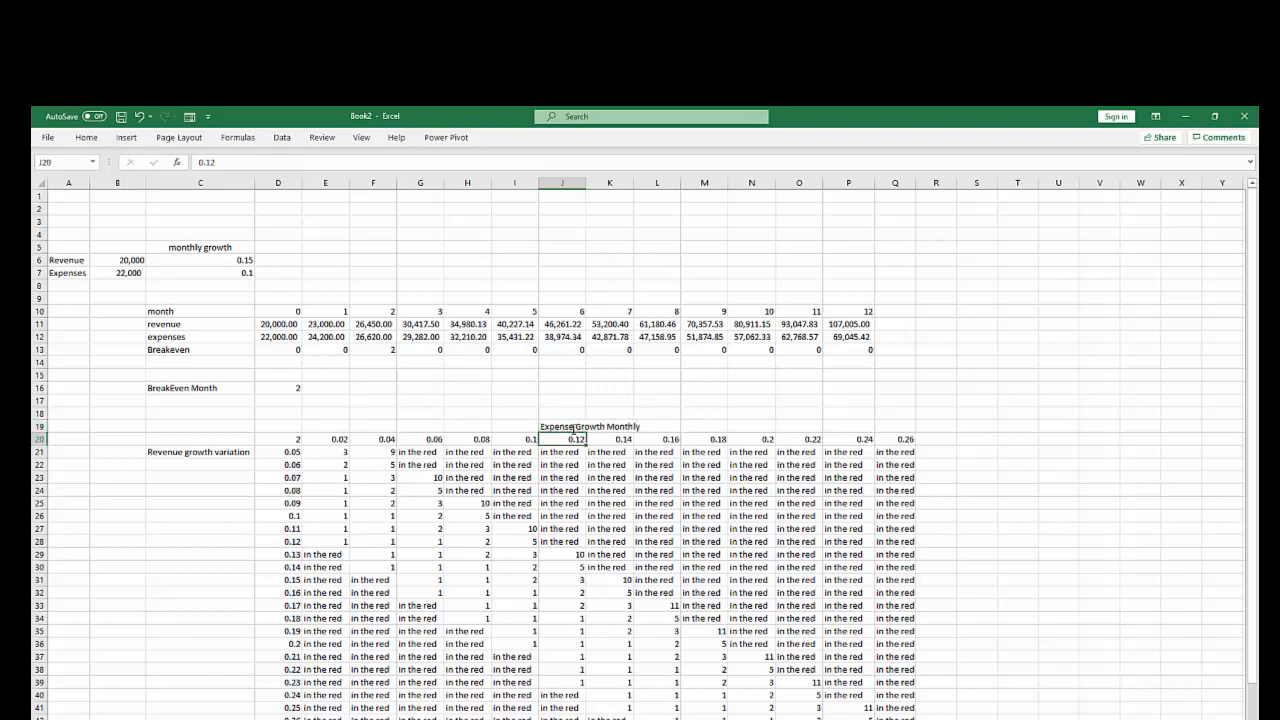
click(366, 643)
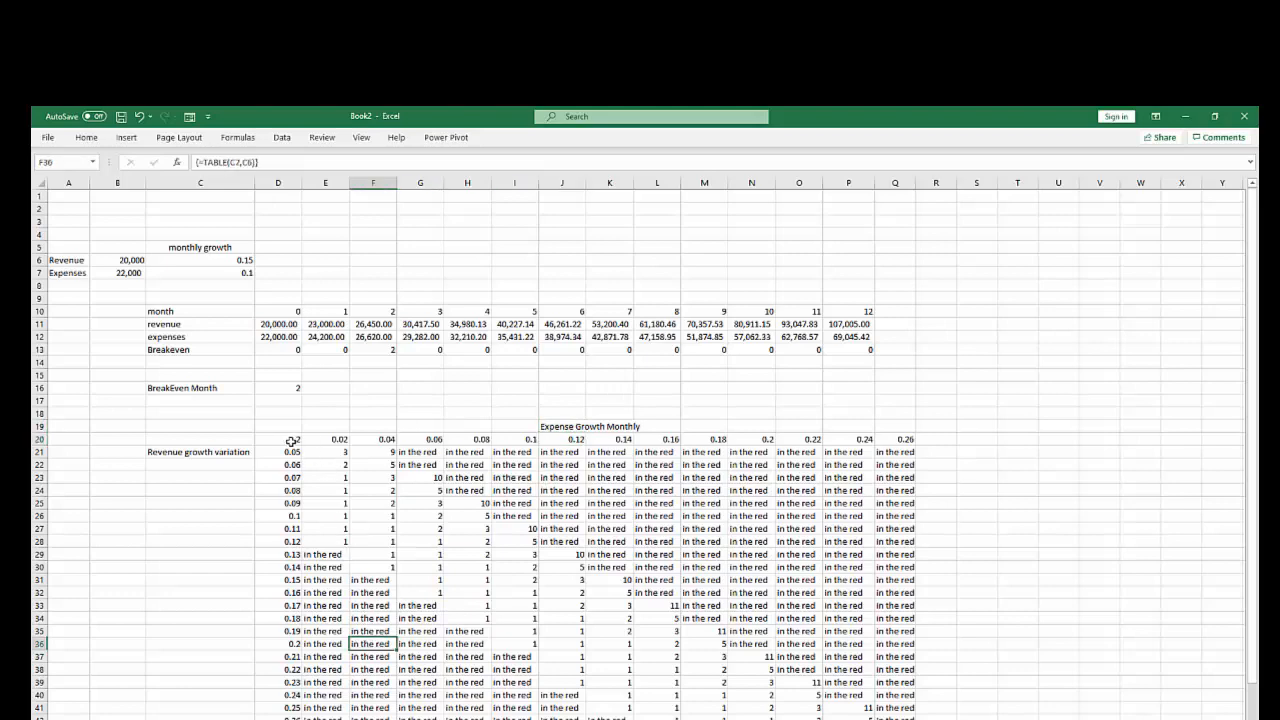
Step: Apply borders to all cells of the data table in D20:Q47
mouse_move(291, 441)
mouse_down()
mouse_move(770, 592)
mouse_move(903, 716)
mouse_up()
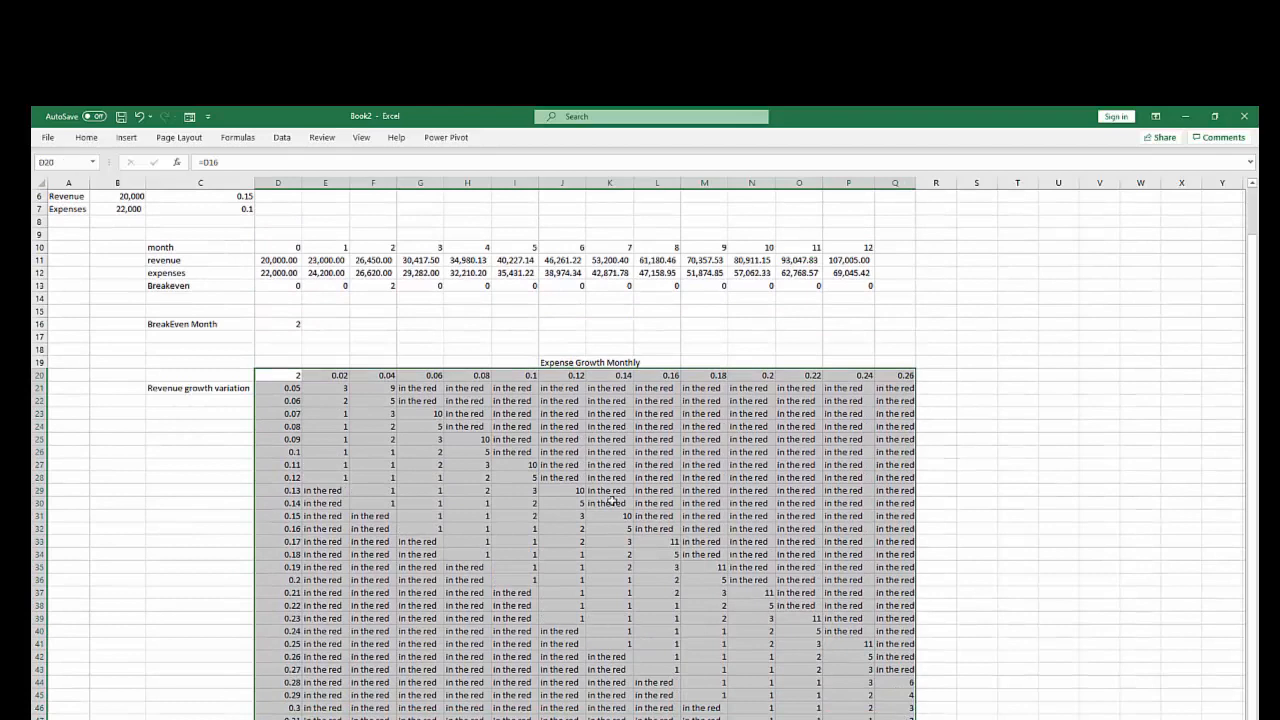
click(86, 137)
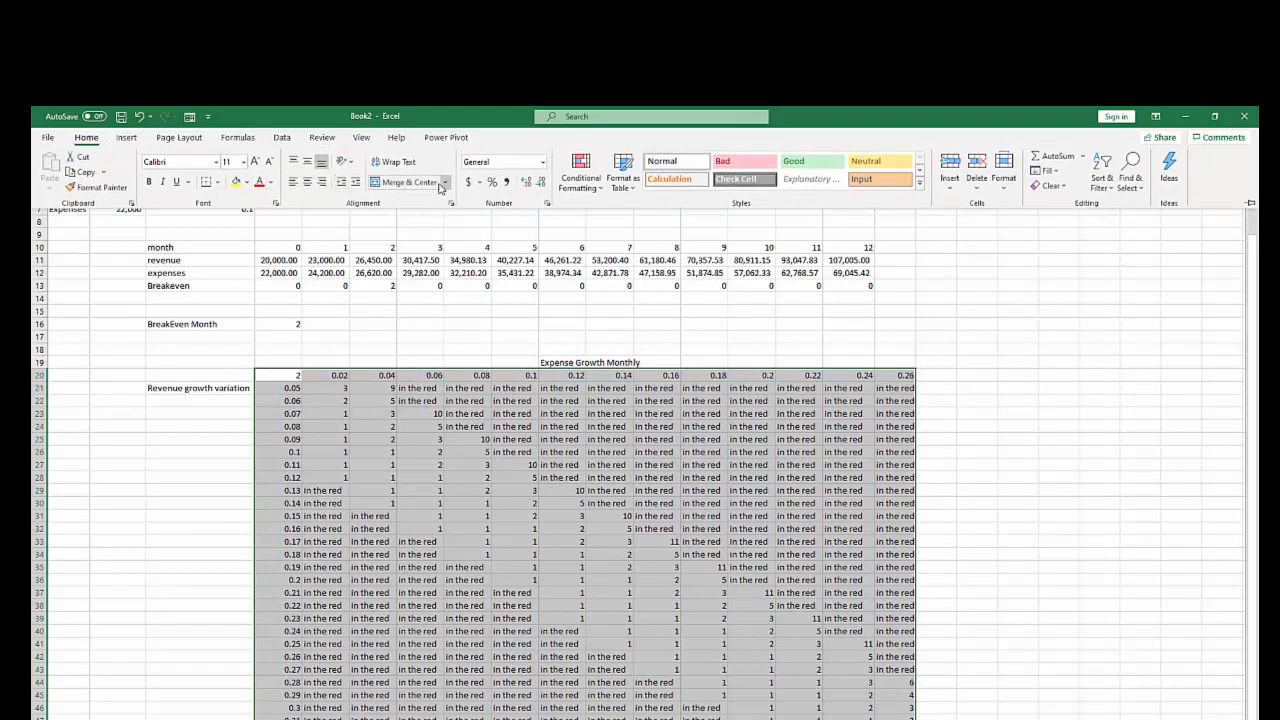
click(545, 550)
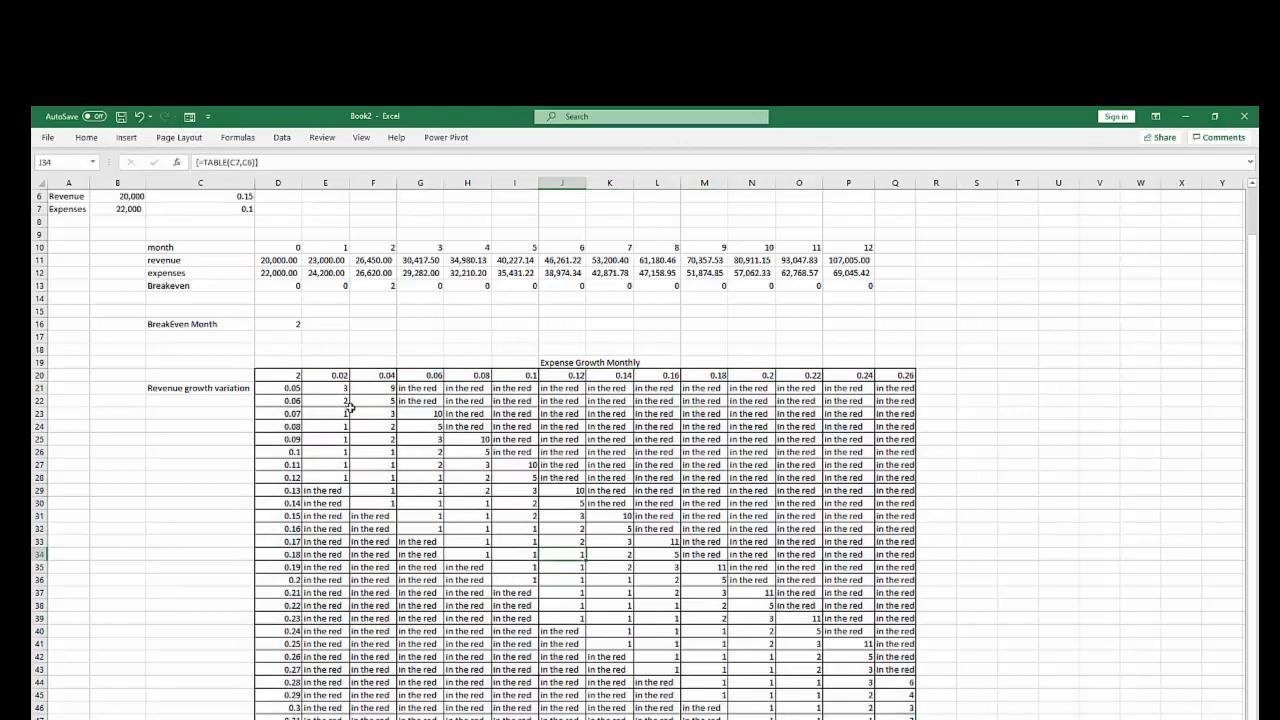
drag(291, 378, 565, 387)
drag(800, 370, 926, 390)
click(704, 439)
drag(337, 389, 866, 712)
click(667, 627)
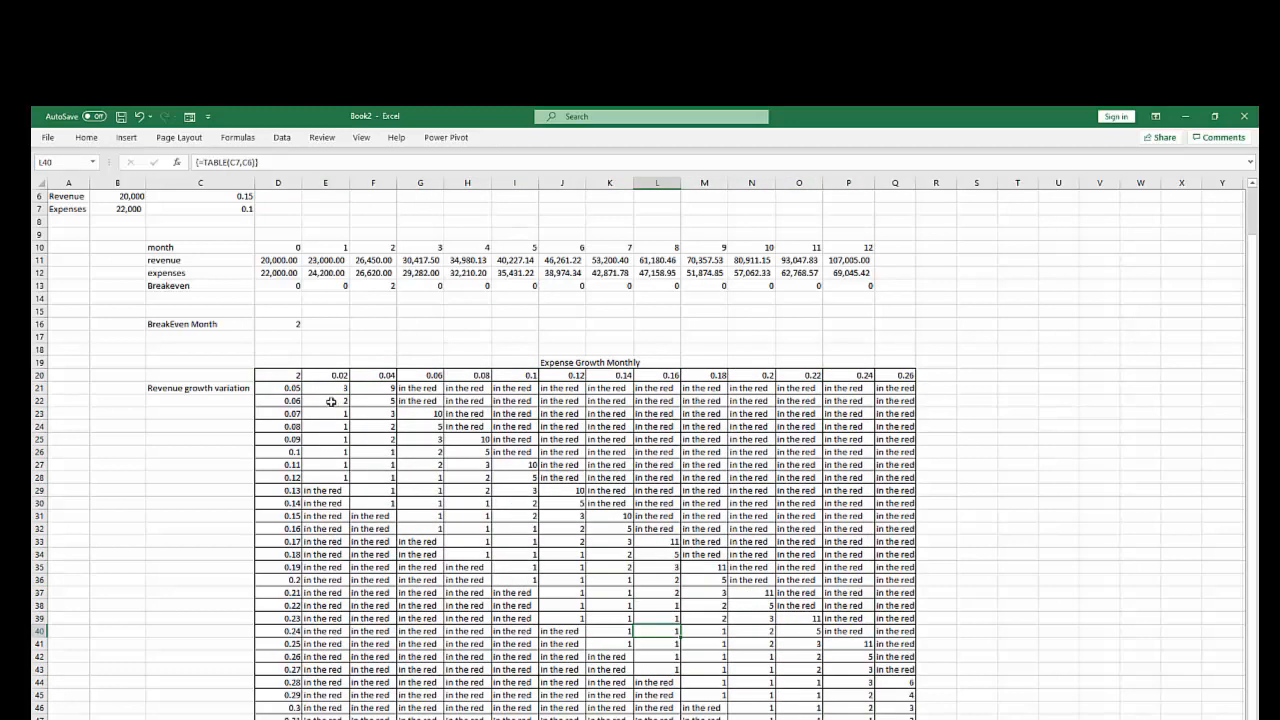
Step: Apply the Red - Yellow - Green color scale to the data table's results in E21:Q47
drag(322, 390, 878, 716)
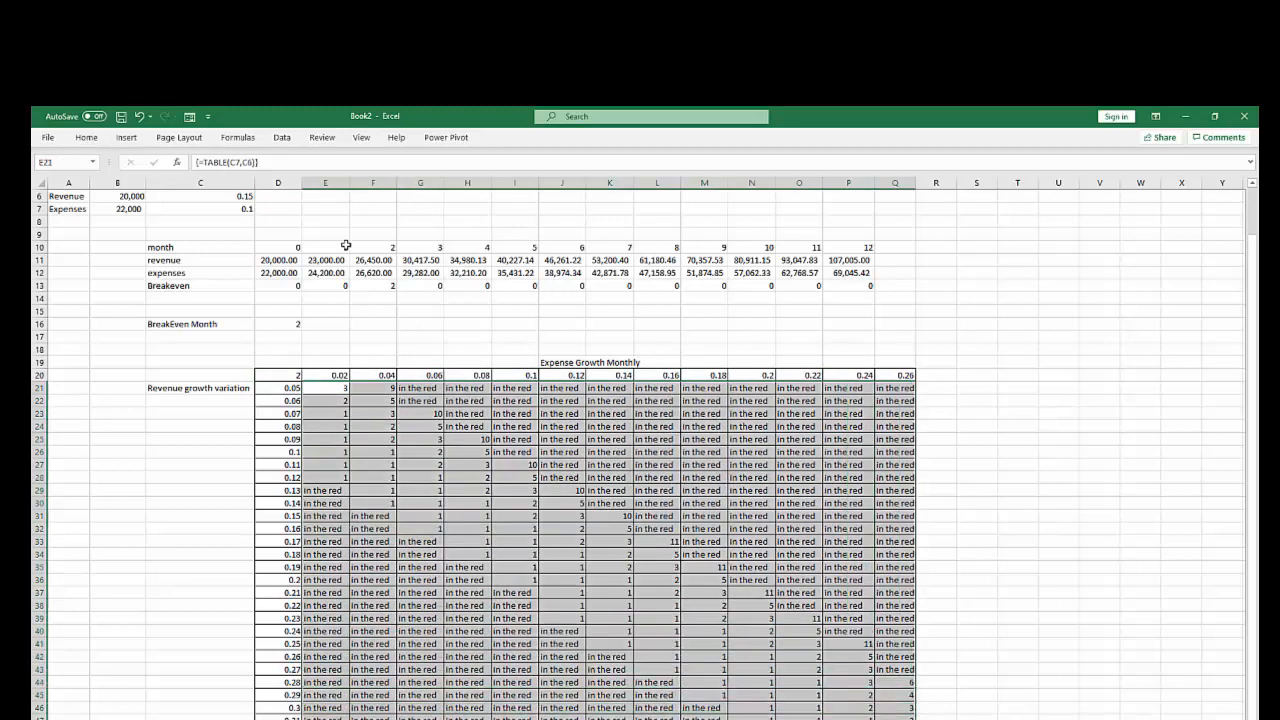
click(86, 137)
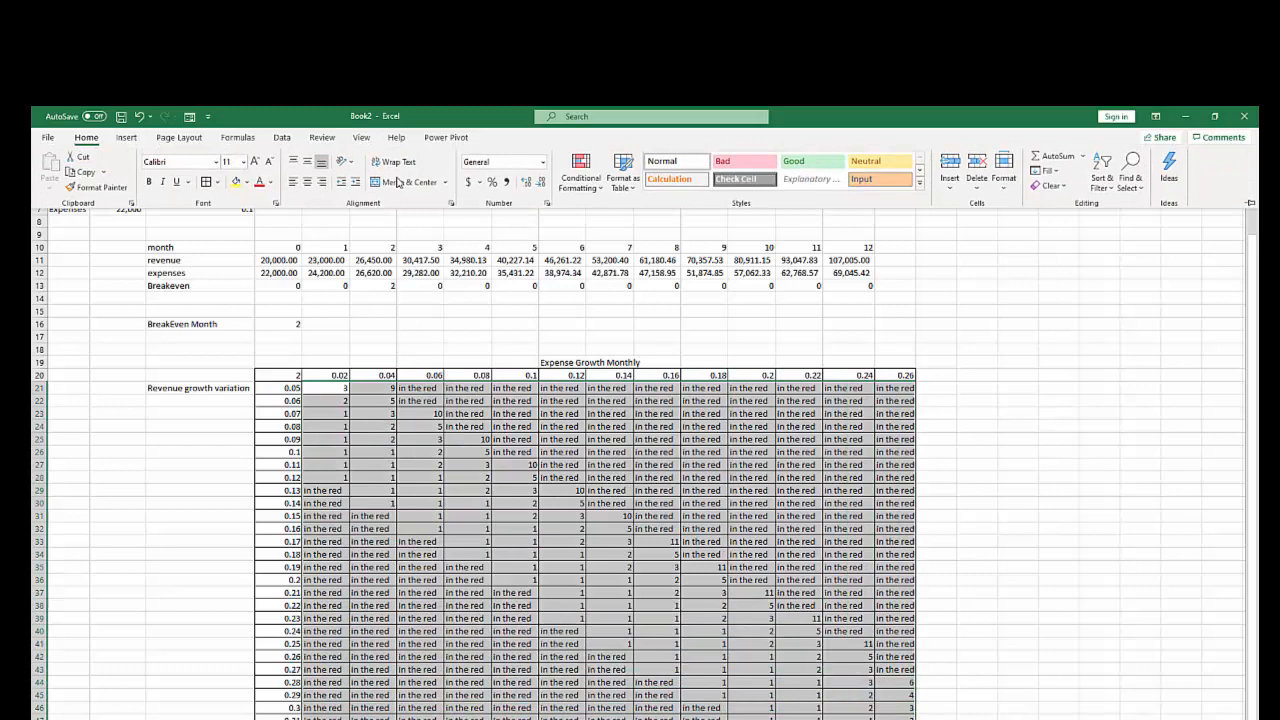
click(584, 178)
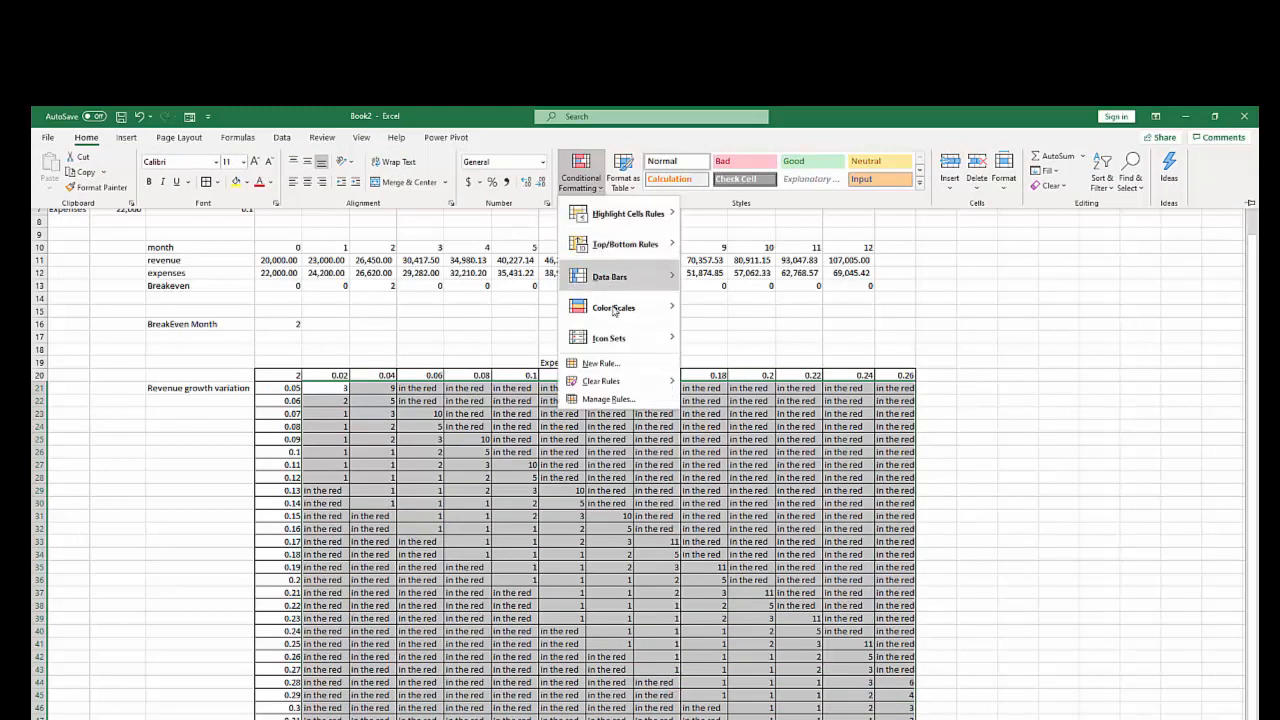
mouse_move(621, 315)
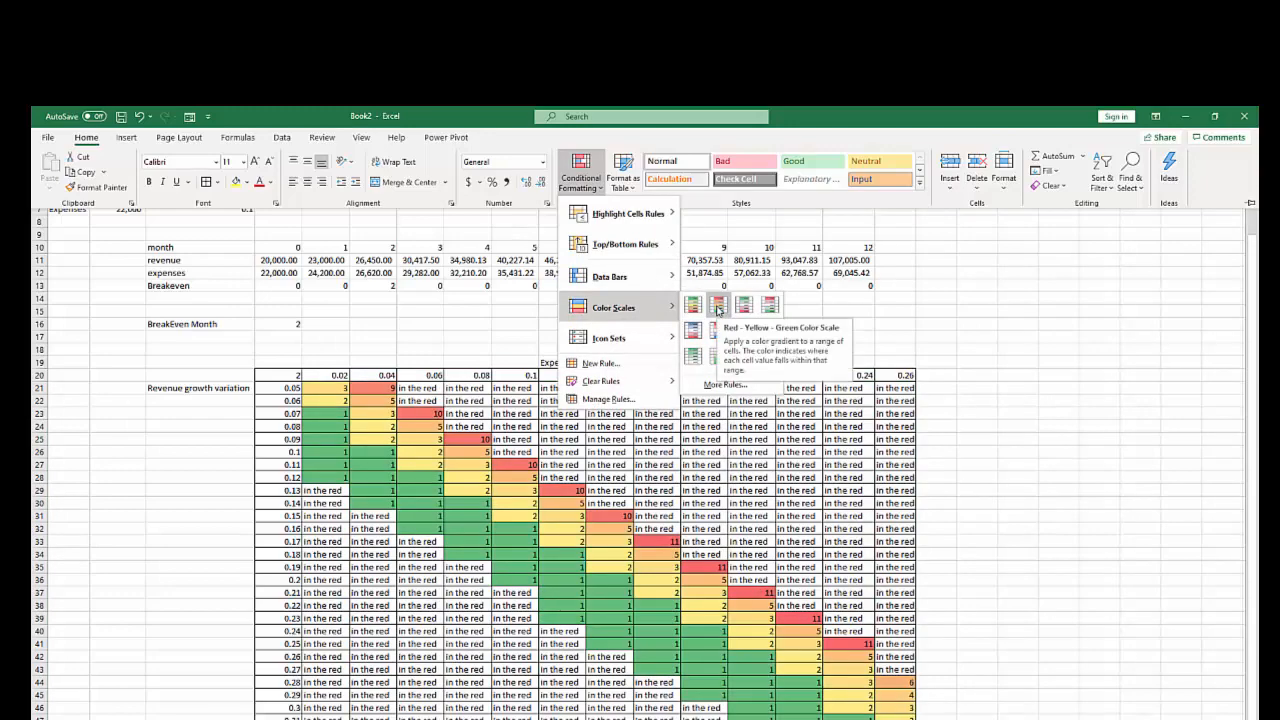
click(717, 305)
click(141, 545)
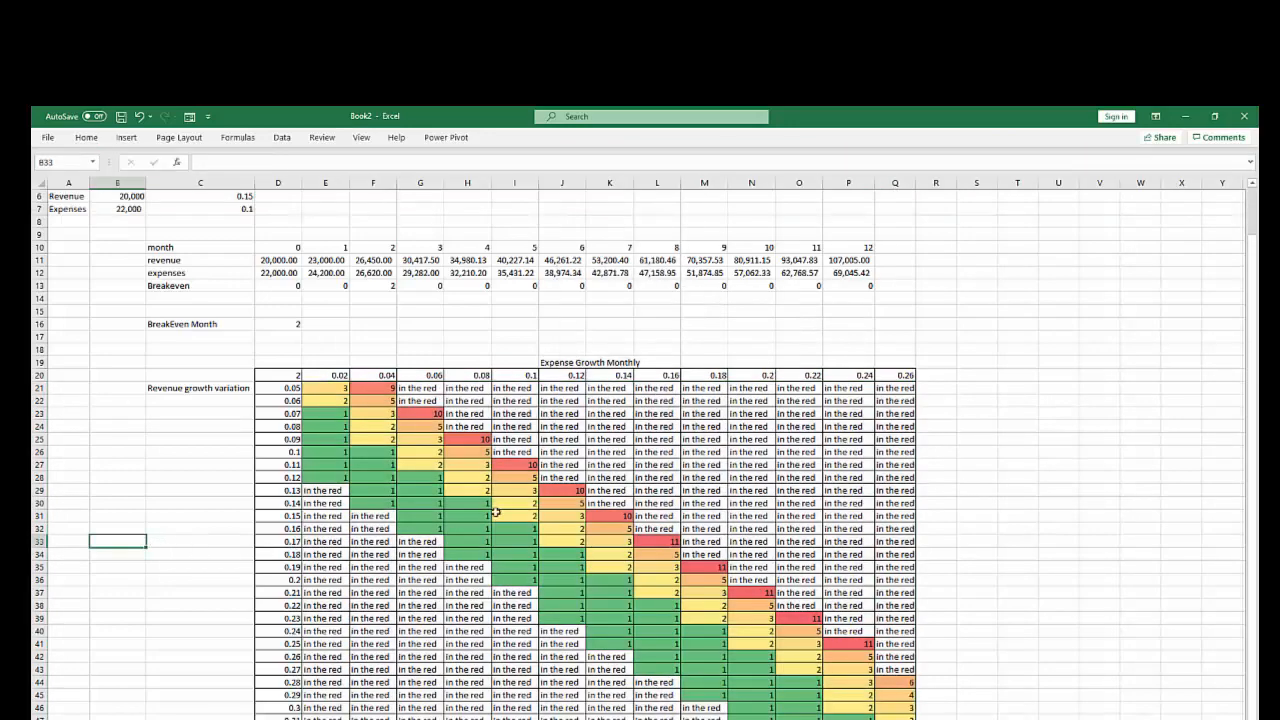
Step: Review the color-coded results in the data table and the BreakEven Month formula in D16
scroll(510, 505, down, 5)
scroll(515, 500, up, 5)
drag(329, 389, 870, 708)
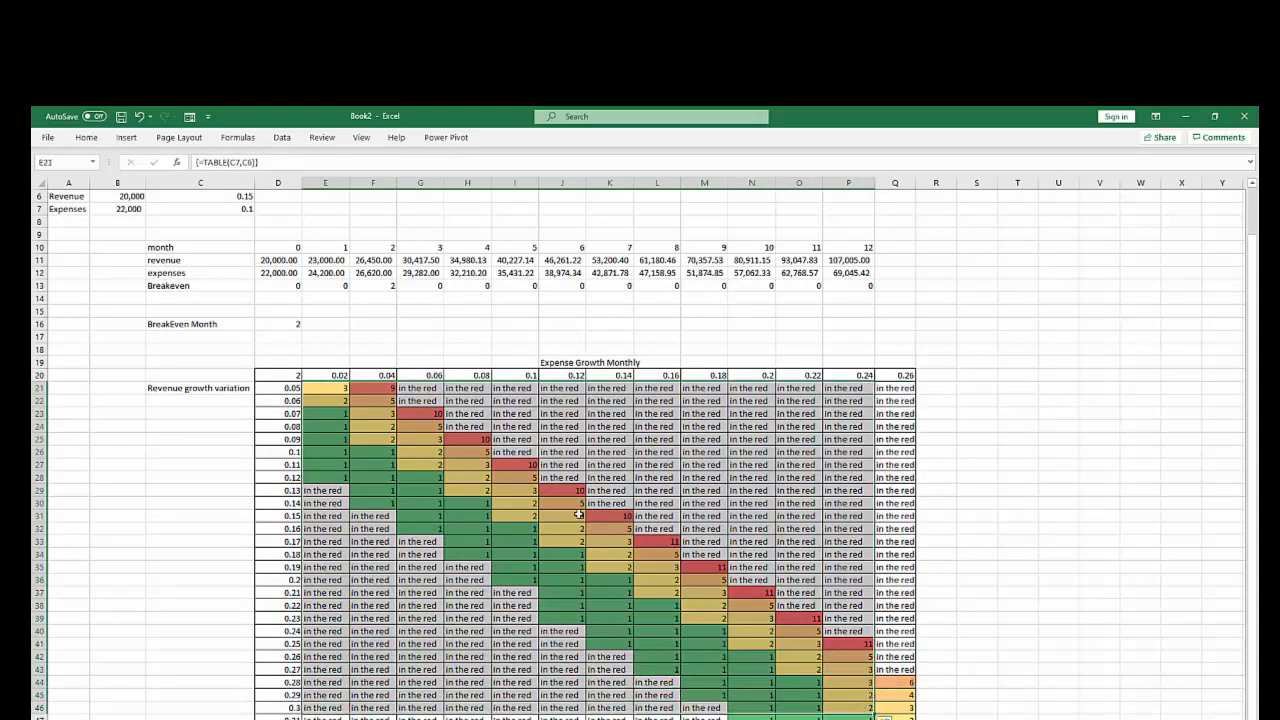
click(301, 326)
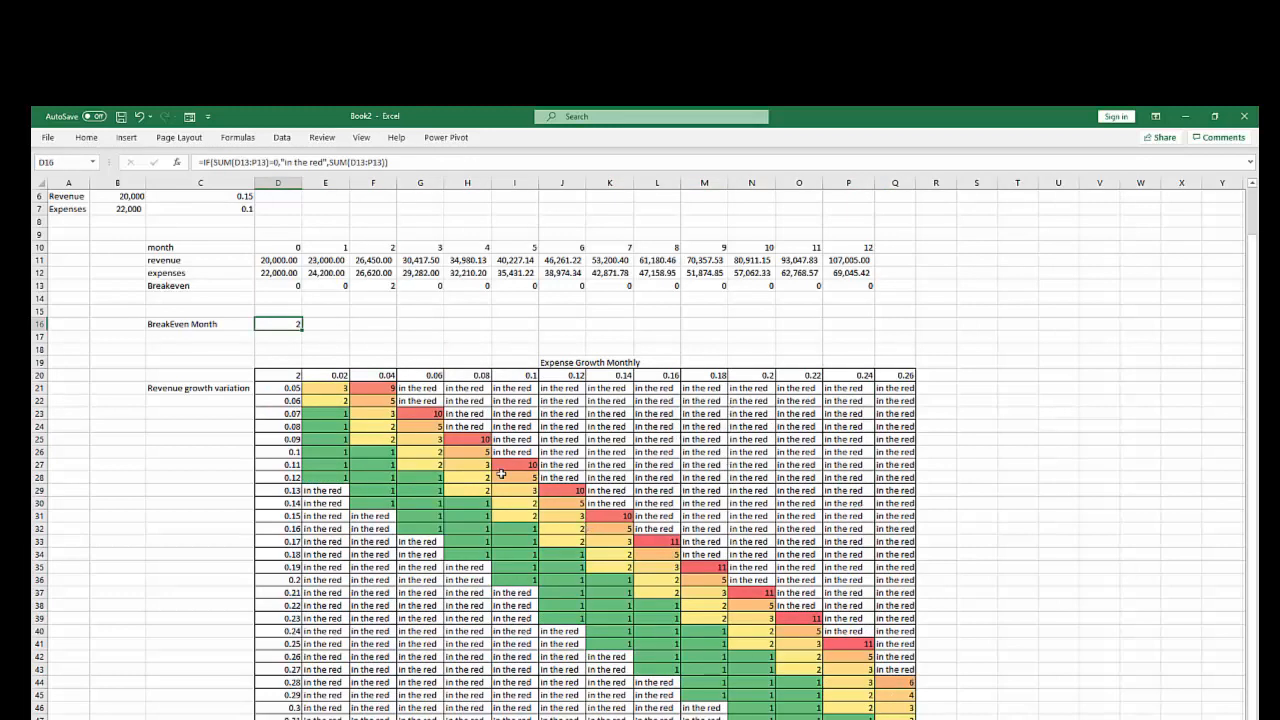
click(420, 528)
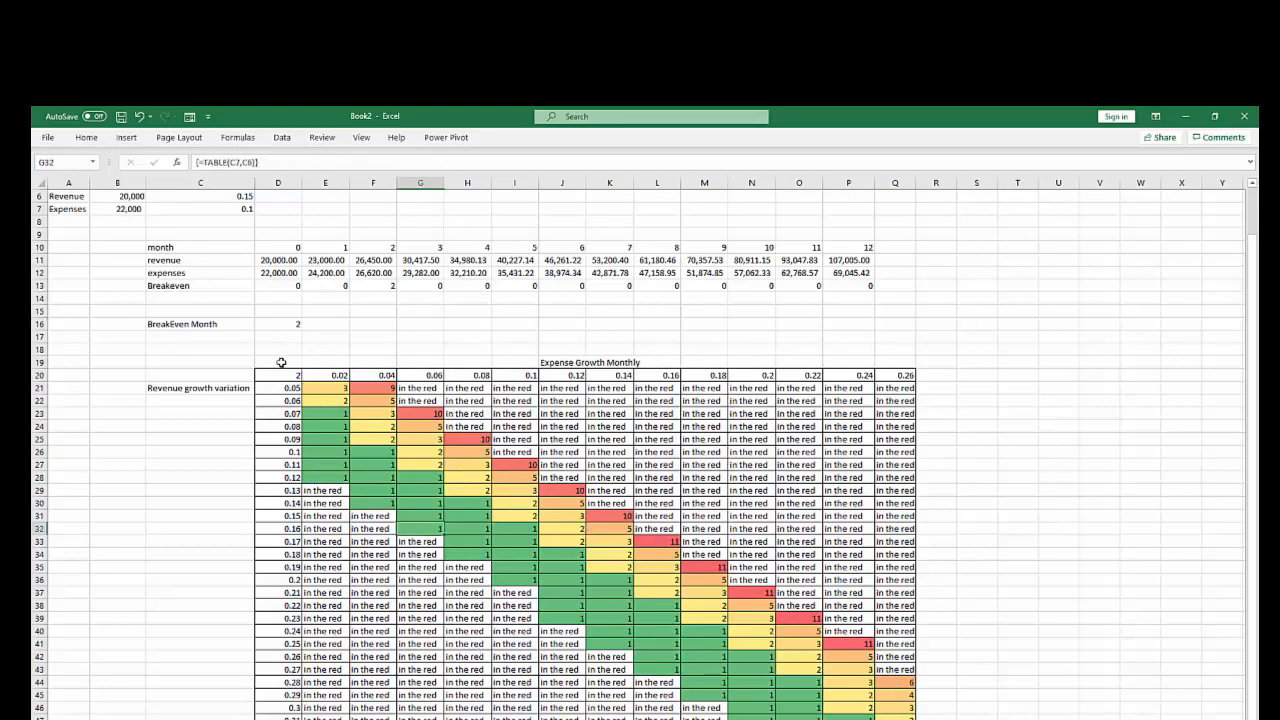
Step: Apply the Check Cell style to the Expense Growth Monthly header row across D19:Q19
drag(283, 362, 888, 362)
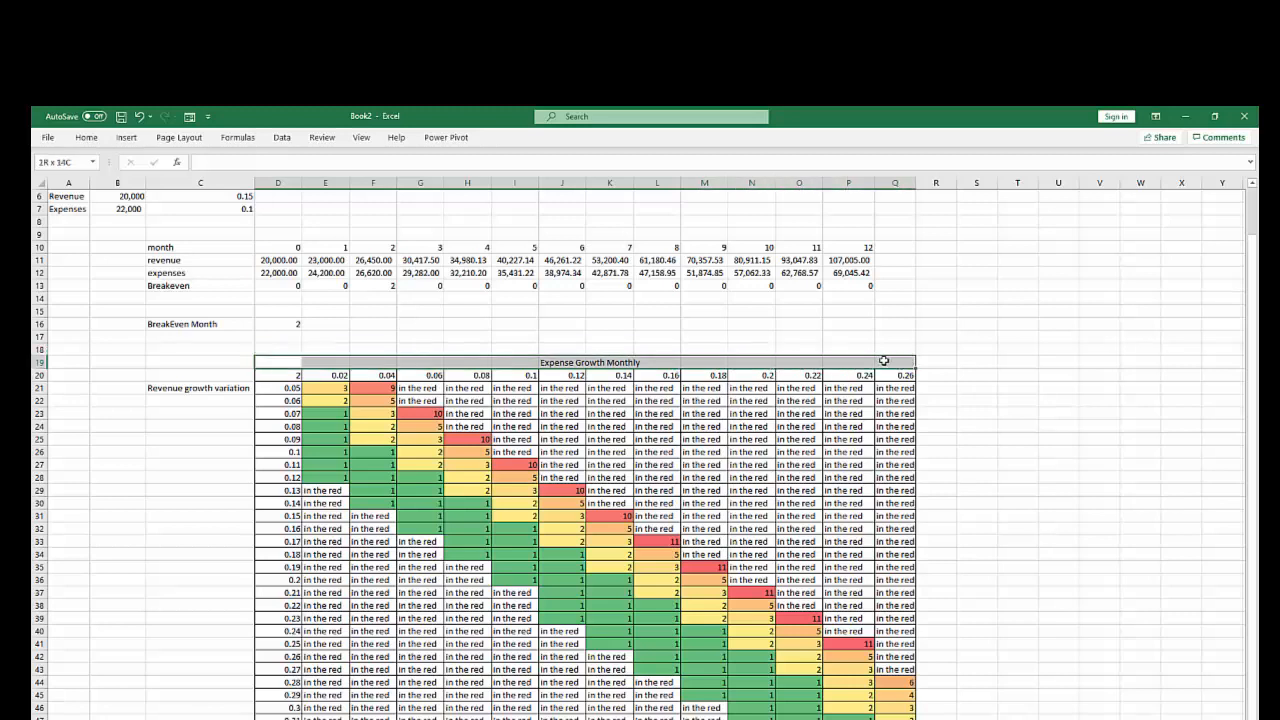
click(86, 137)
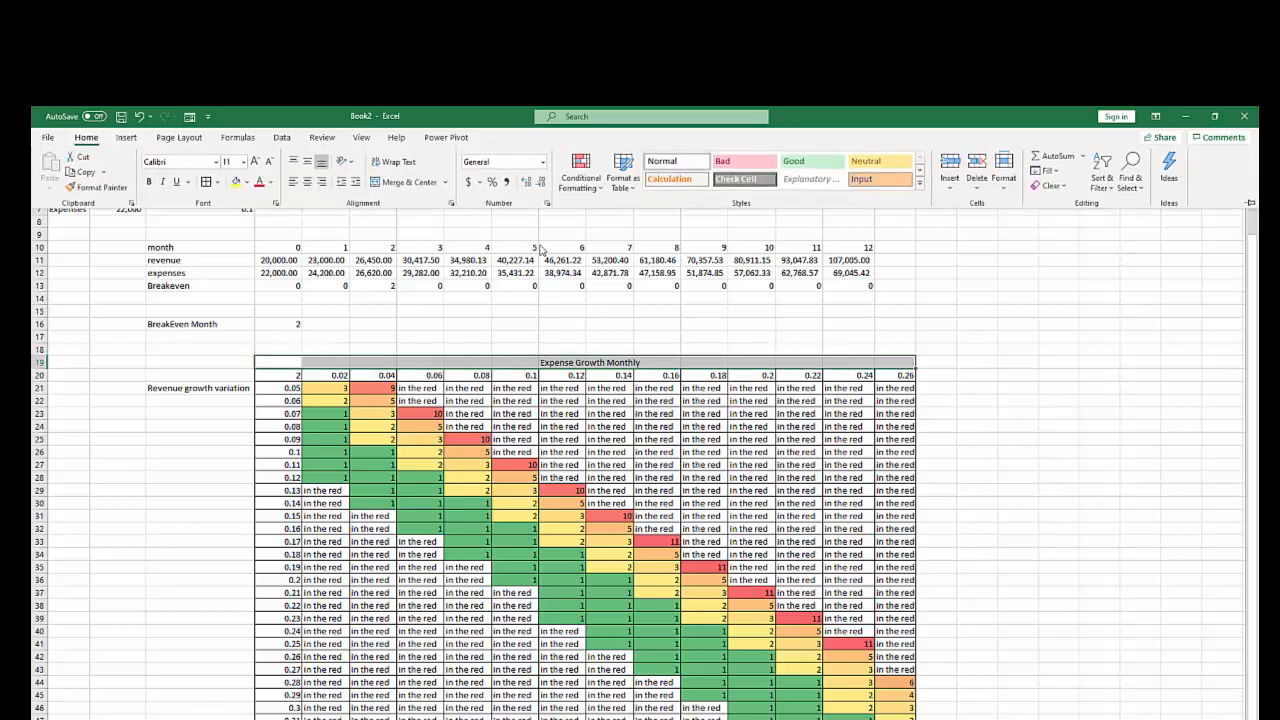
click(736, 179)
click(658, 469)
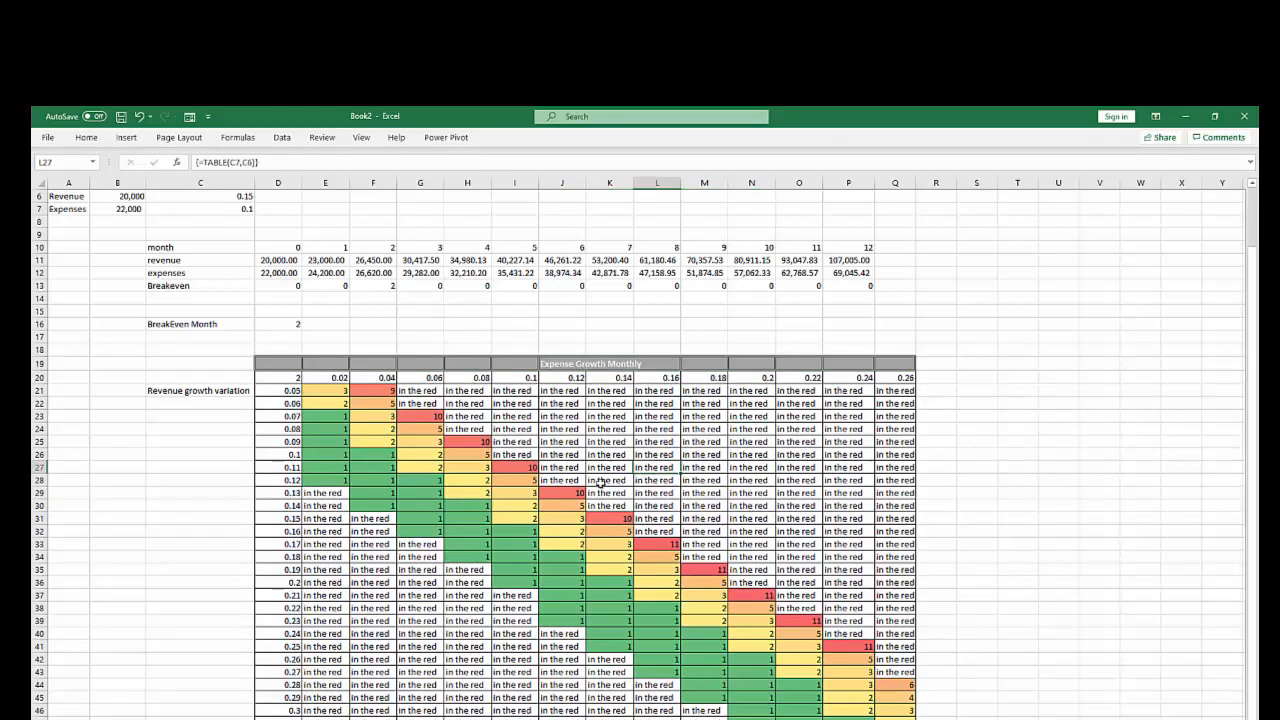
Step: Merge and center the Expense Growth Monthly header across D19:P19 and the Revenue growth variation label down C19:C47
drag(874, 362, 281, 362)
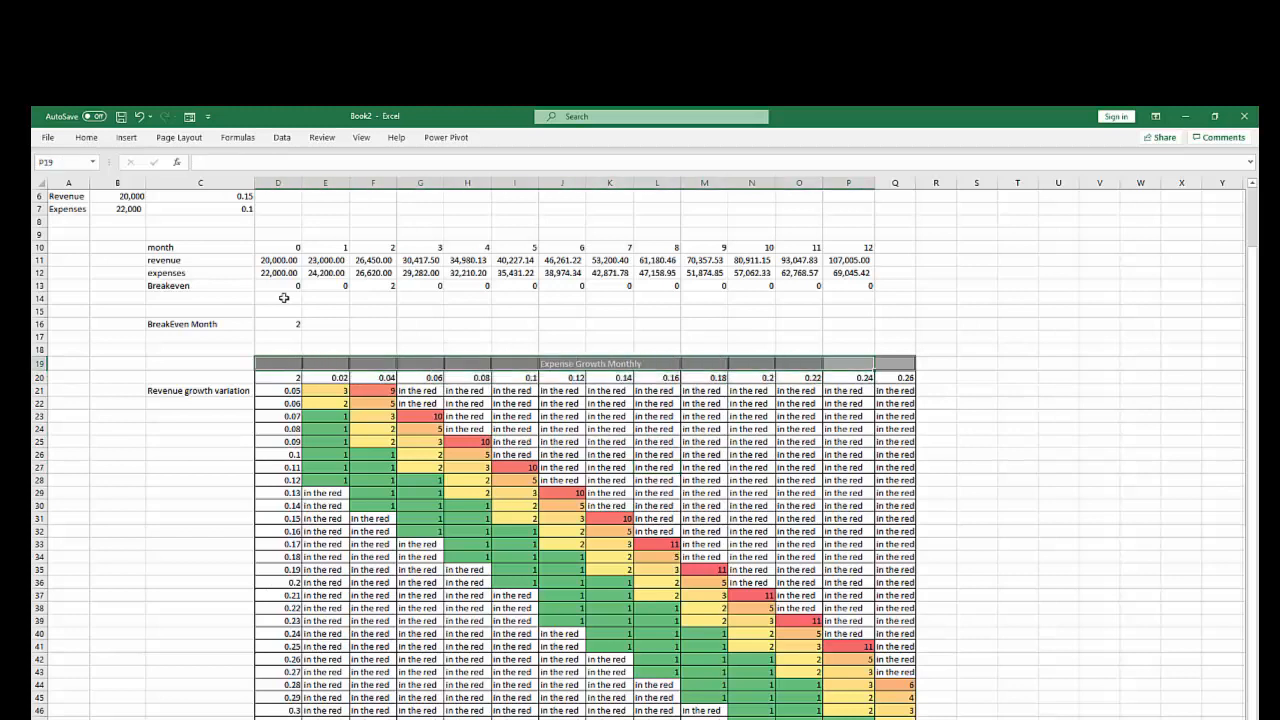
click(86, 137)
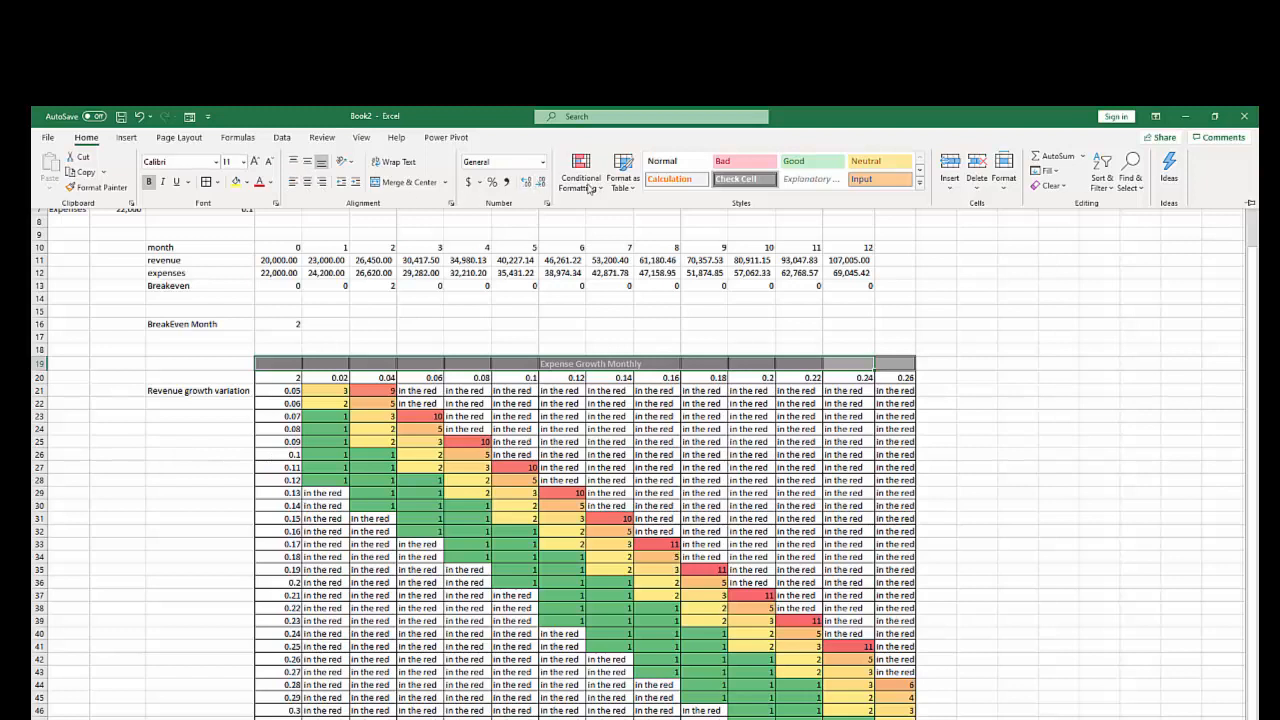
click(400, 182)
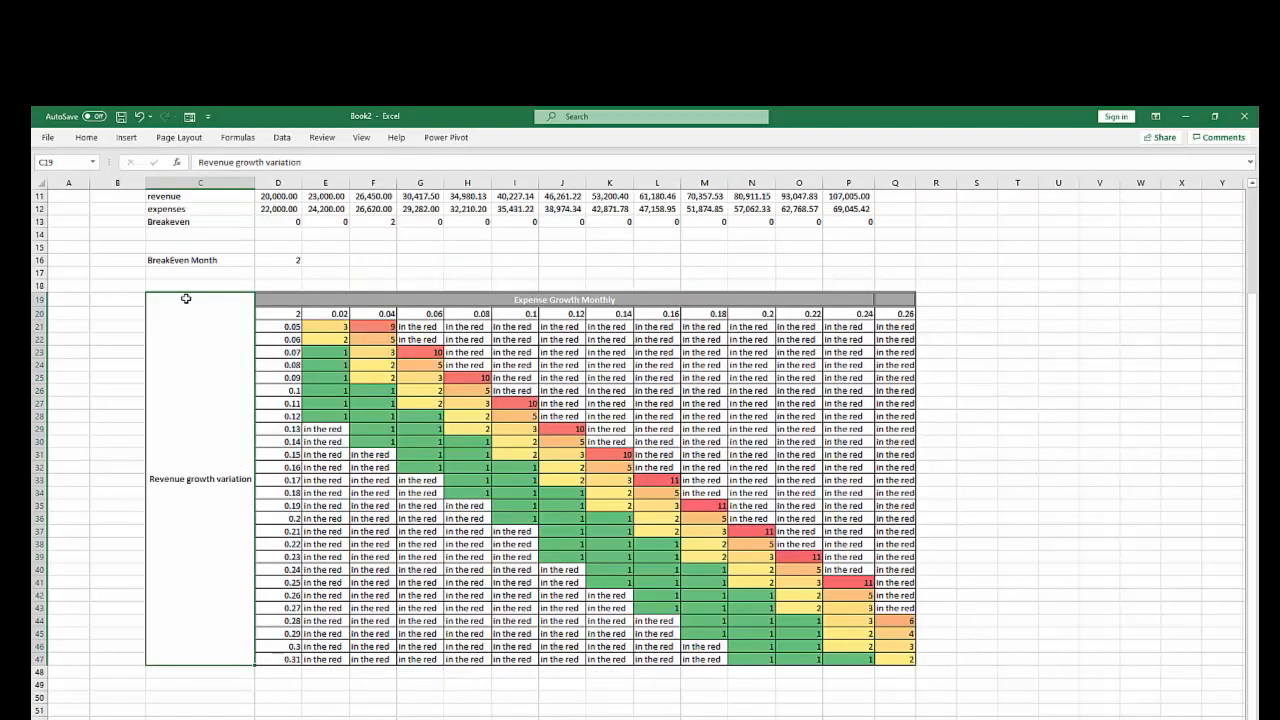
Step: Apply the Check Cell style to the merged Revenue growth variation label in column C
click(86, 137)
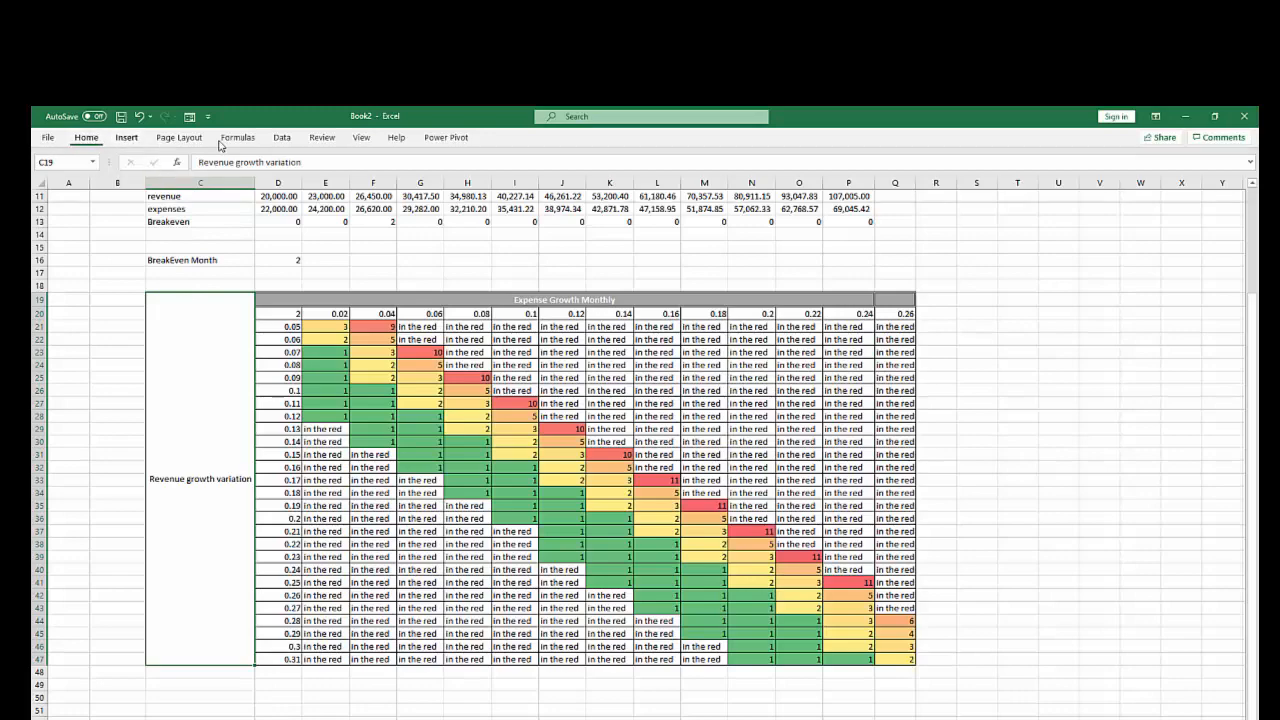
click(610, 428)
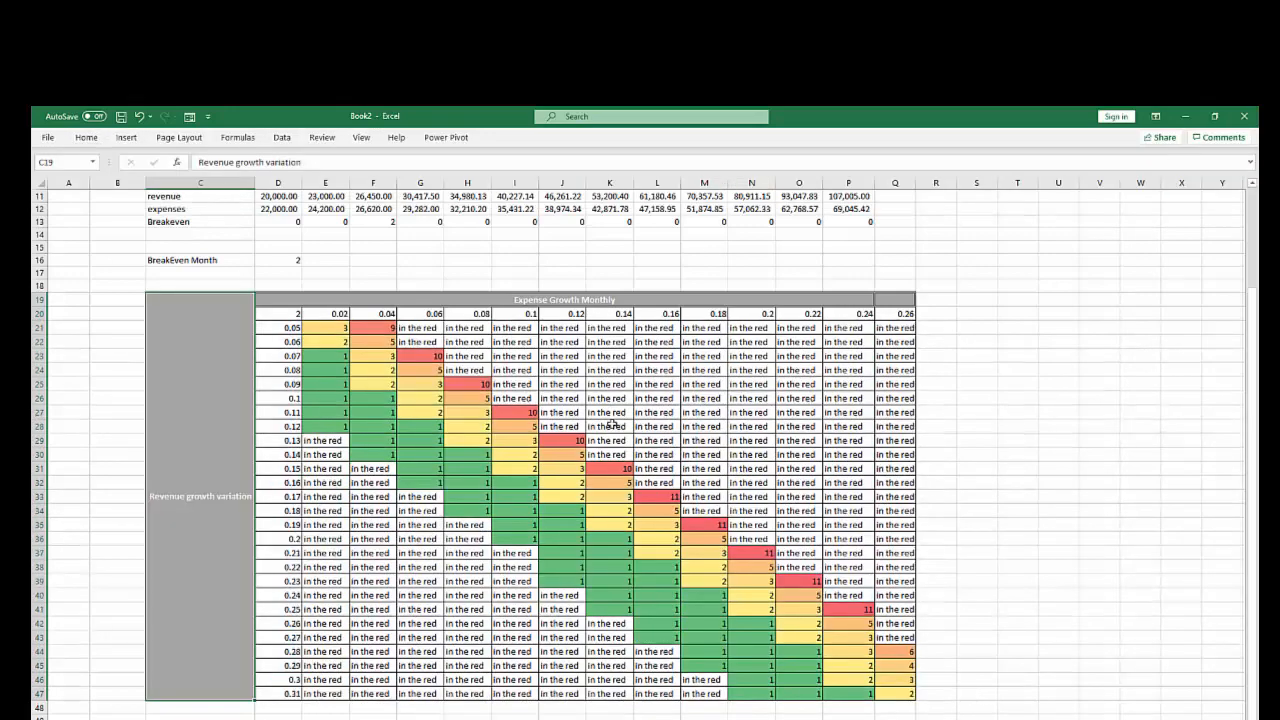
scroll(698, 551, up, 3)
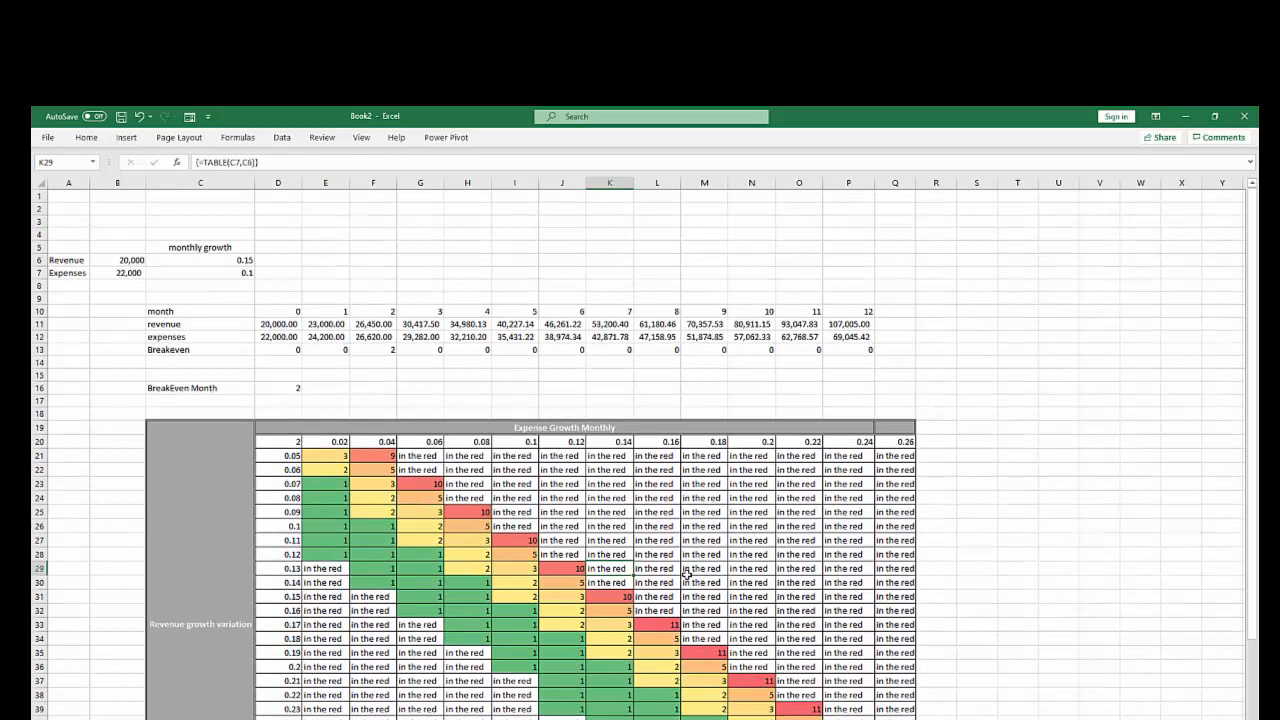
Step: Apply the Check Cell style to the corner cell and the column of revenue growth rates in D20:D47
scroll(670, 576, down, 5)
click(480, 601)
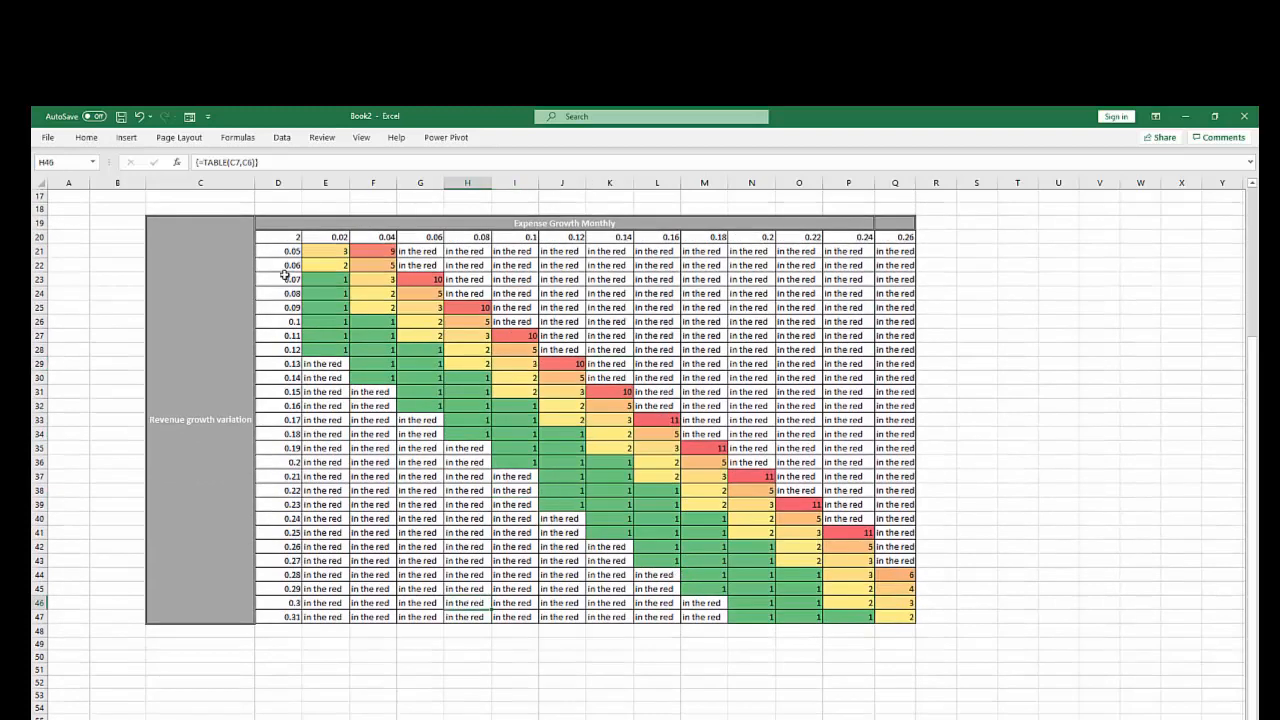
drag(282, 237, 285, 617)
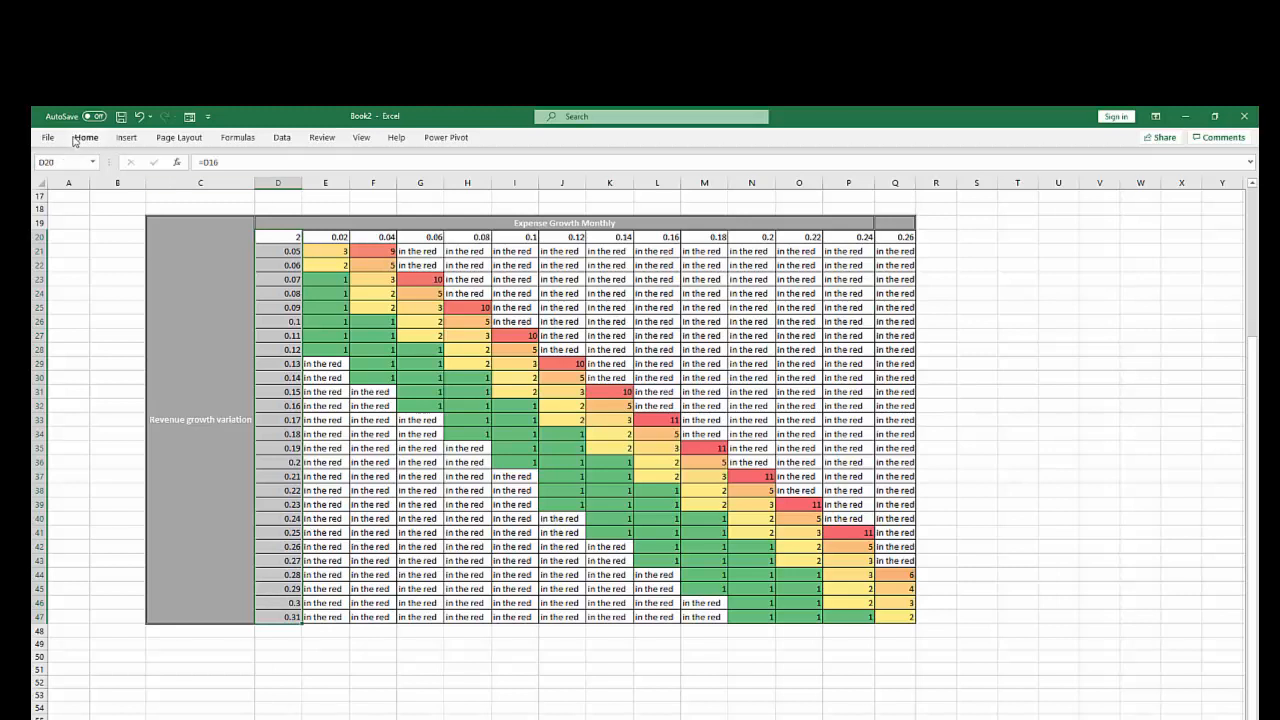
click(85, 137)
click(745, 182)
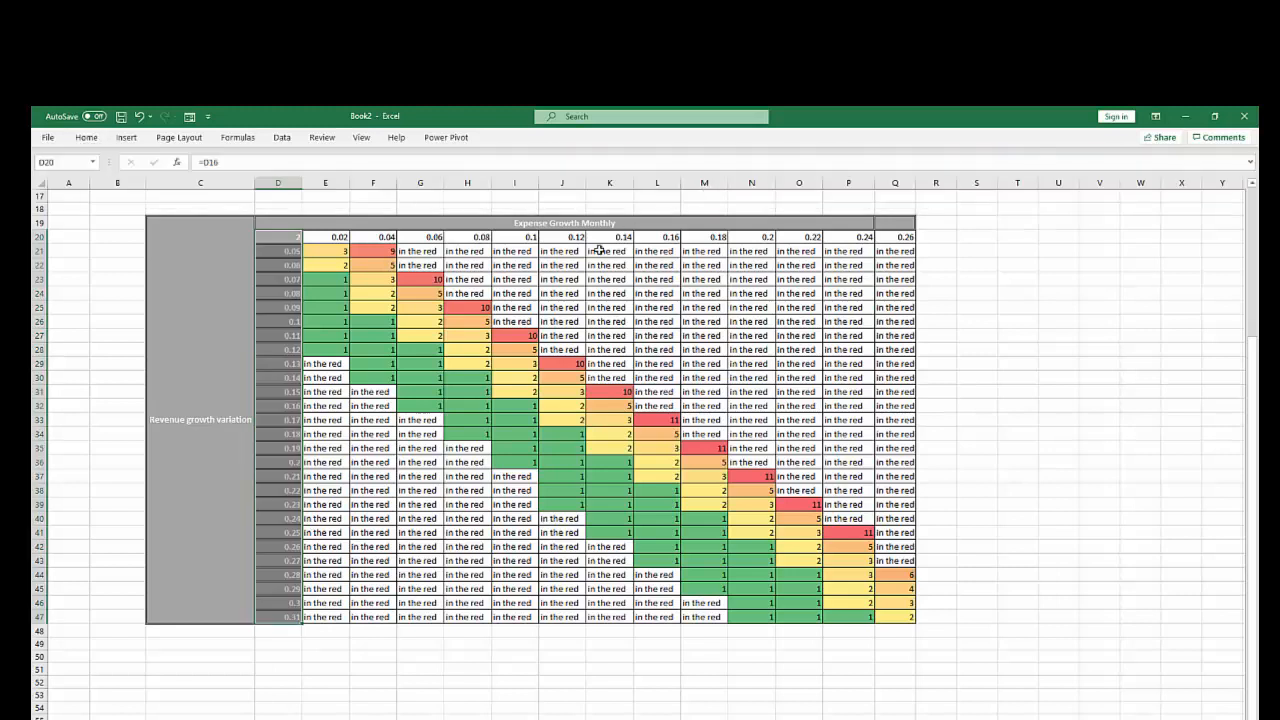
click(478, 250)
Step: Apply the Check Cell style to the row of expense growth rates in E20:Q20
drag(312, 235, 895, 238)
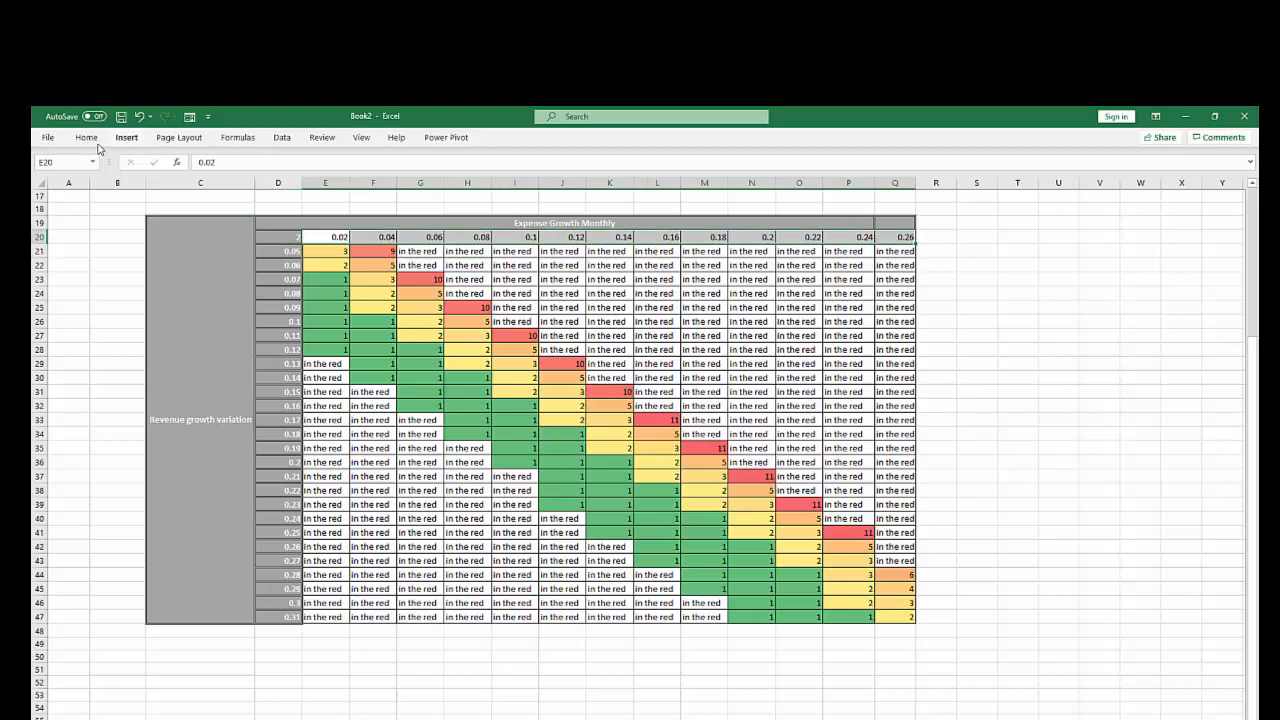
click(88, 138)
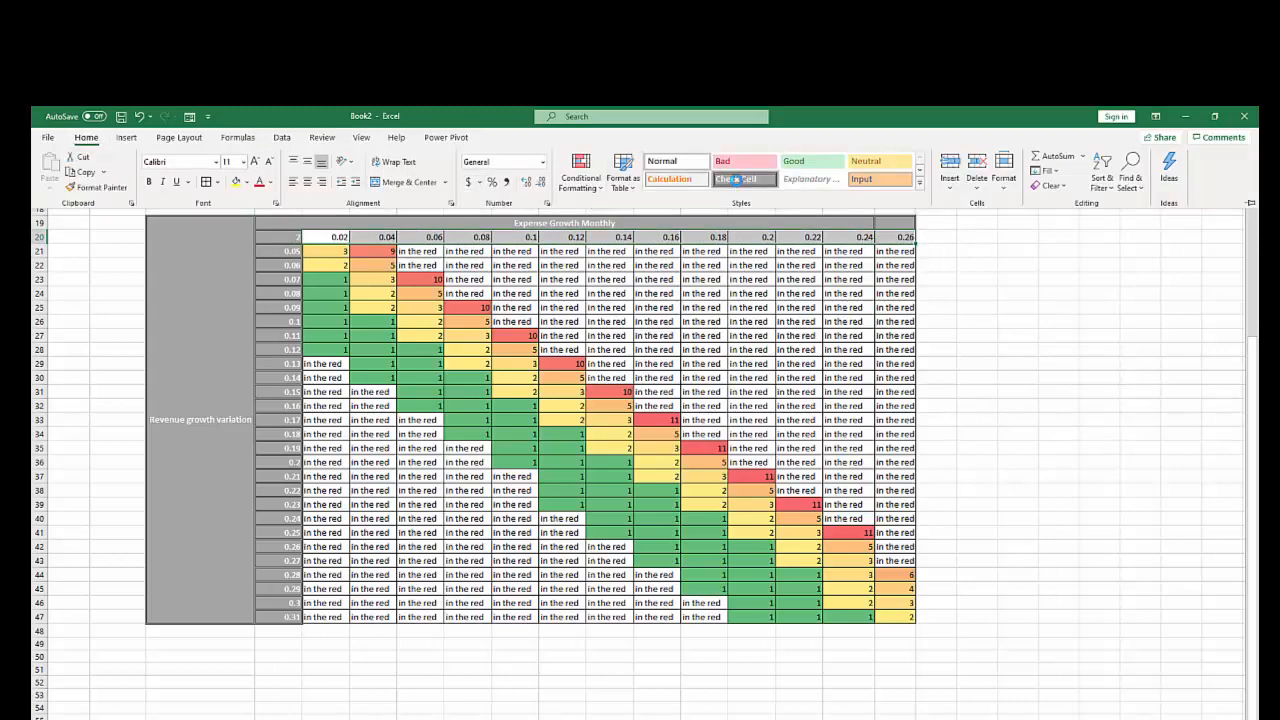
click(745, 179)
click(751, 420)
Step: Review the finished formatted data table together with the projection and breakeven month above it
scroll(958, 533, up, 5)
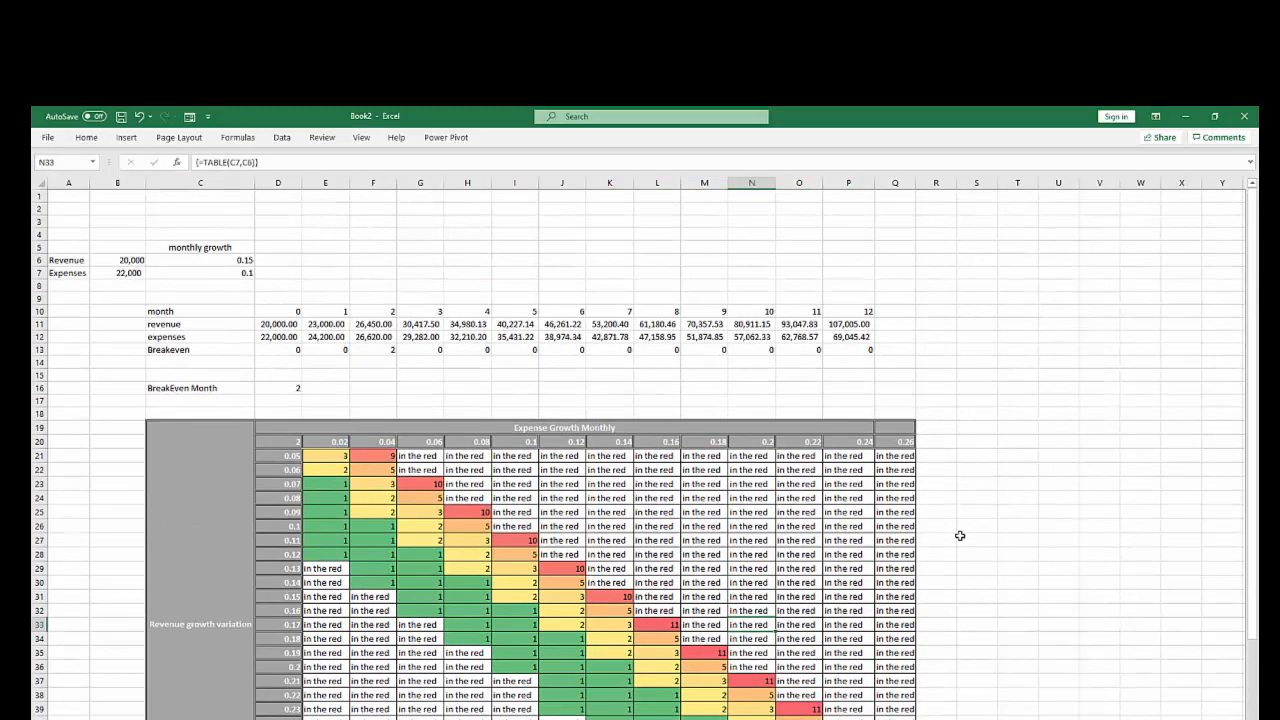
scroll(958, 533, down, 5)
click(465, 641)
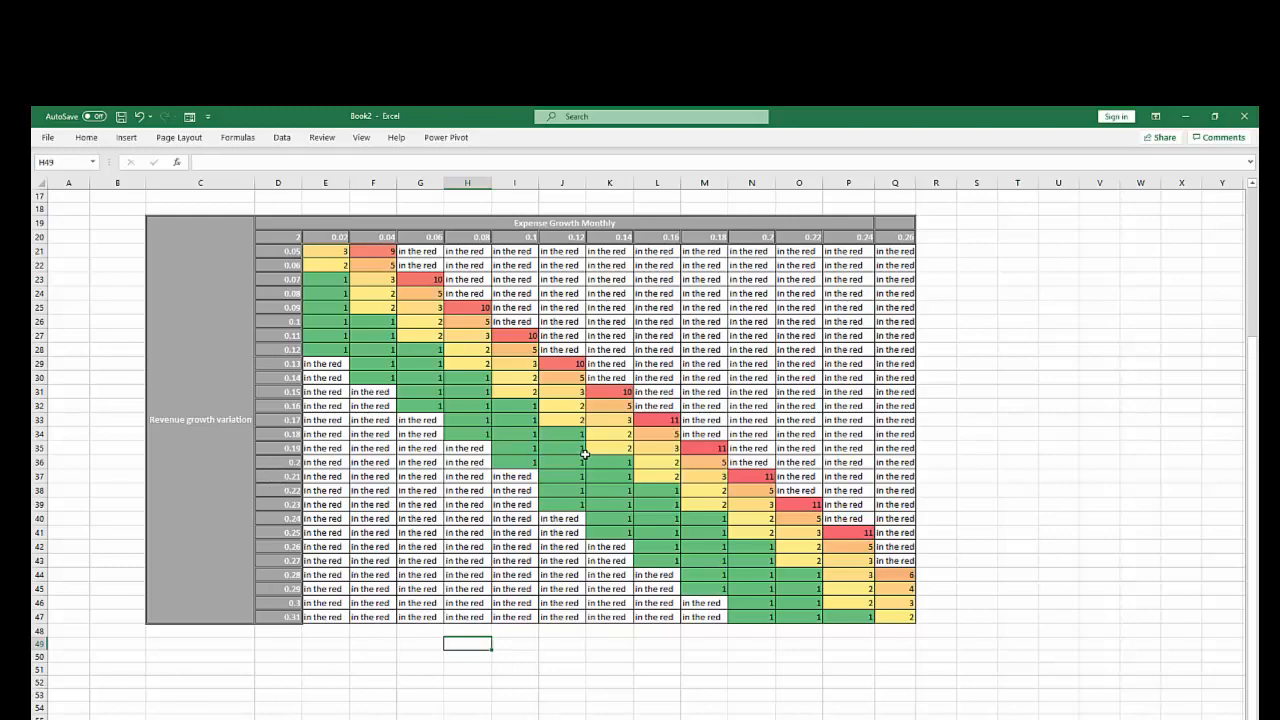
scroll(586, 448, up, 5)
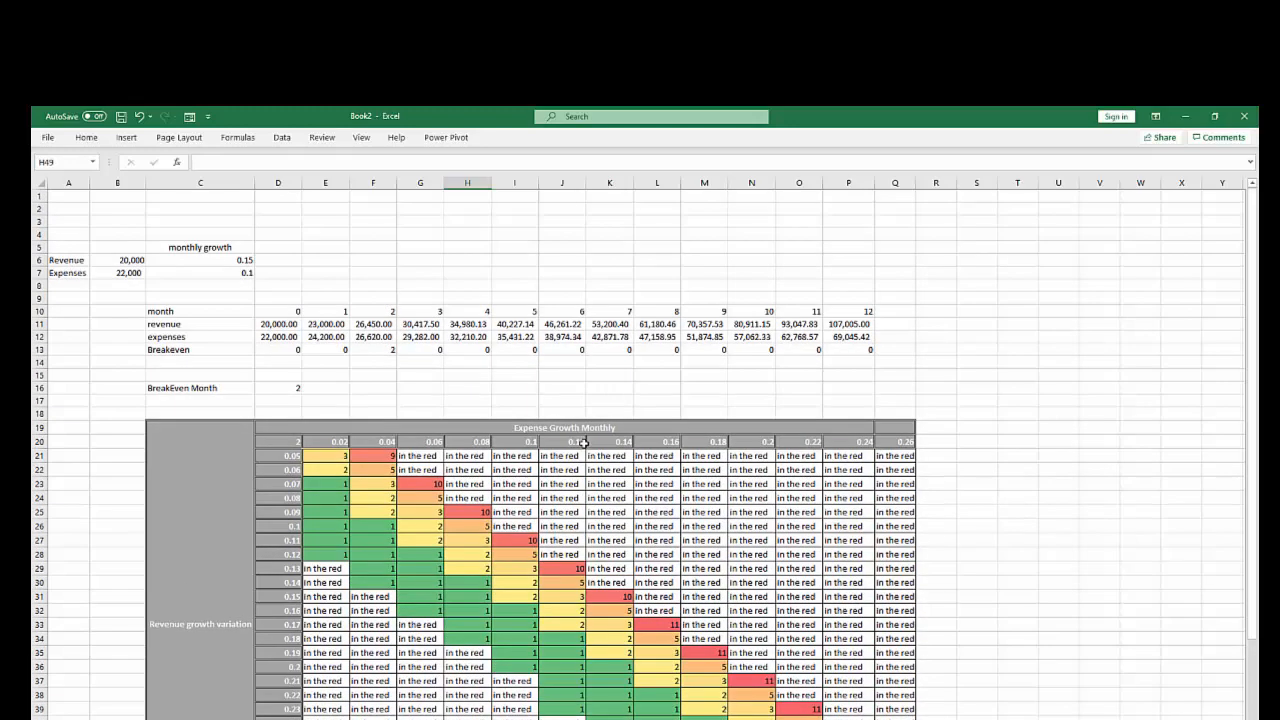
scroll(584, 448, down, 5)
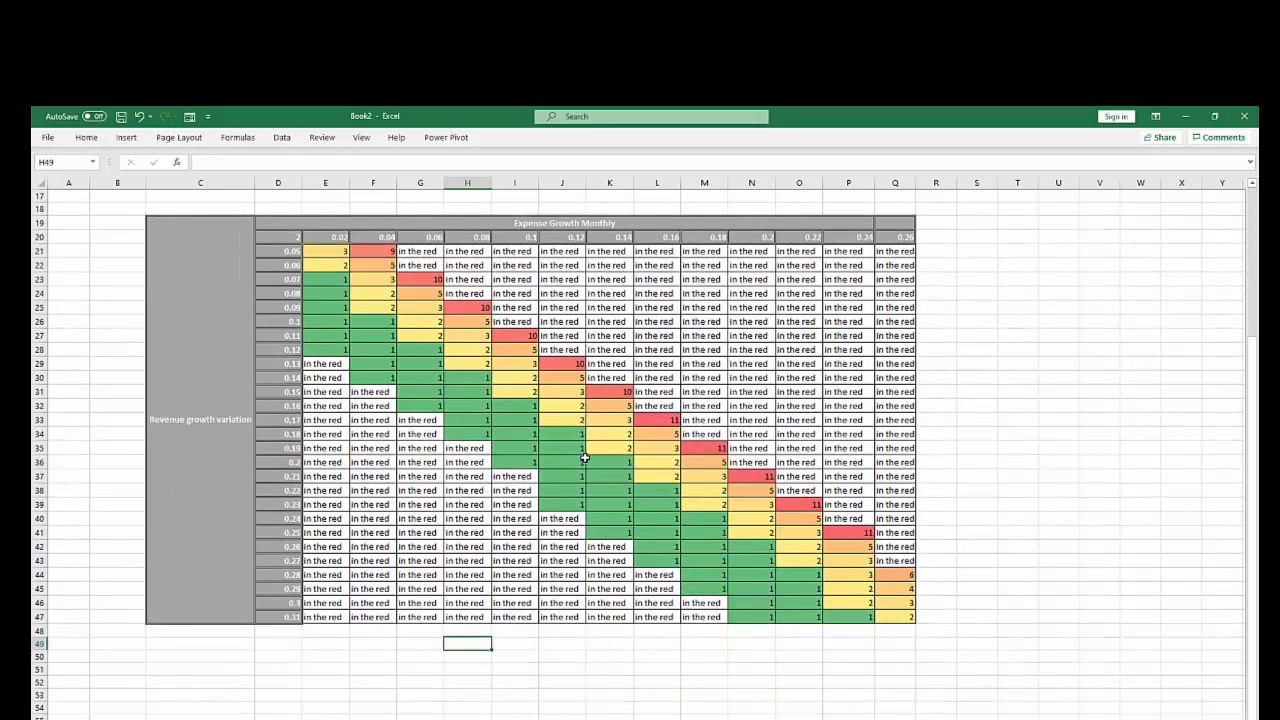
click(589, 652)
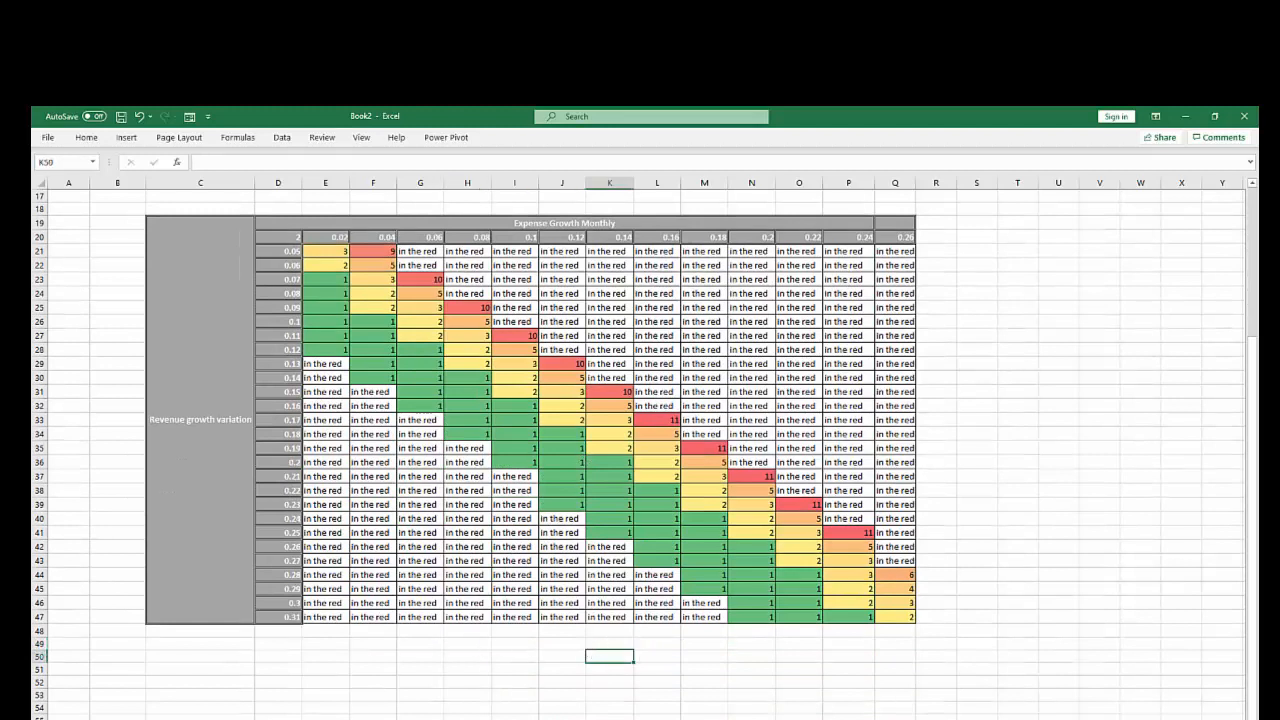